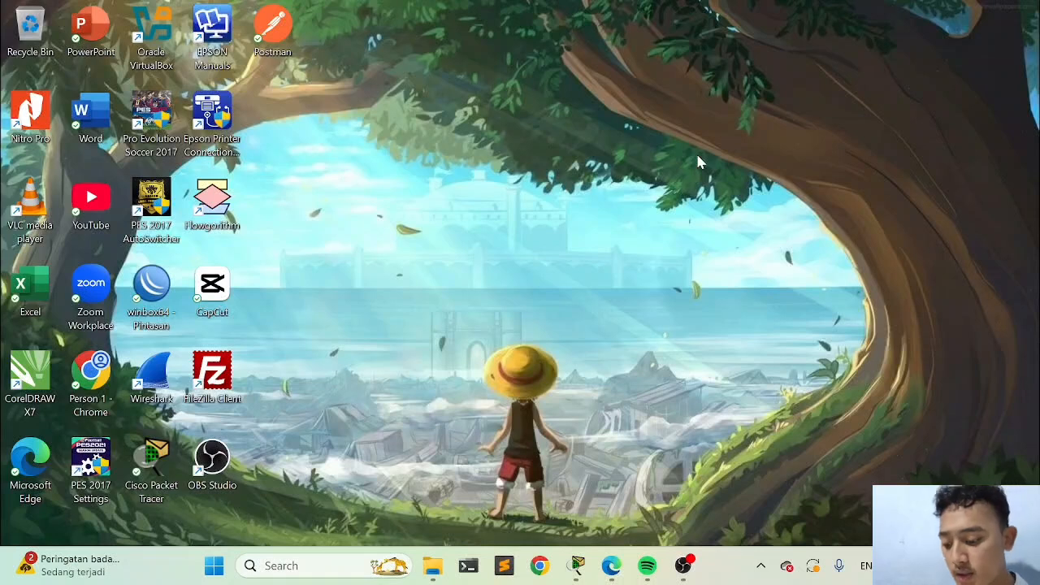
Switch to Cisco Packet Tracer and examine the subnetting scenario's topology, addressing table and objectives
{"action": "left_click", "coordinate": [576, 565]}
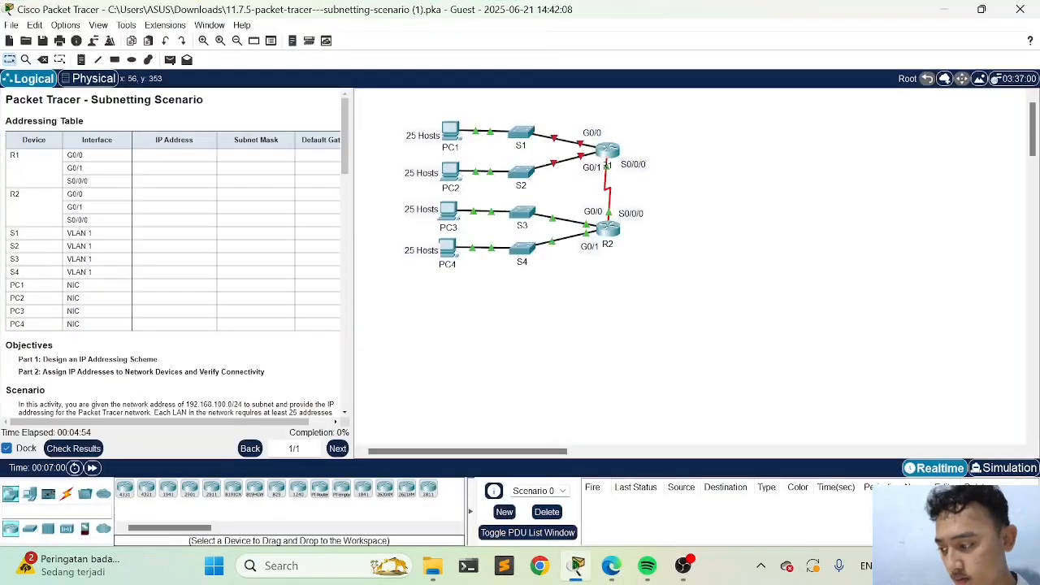
{"action": "scroll", "coordinate": [119, 209], "scroll_direction": "down", "scroll_amount": 1}
{"action": "scroll", "coordinate": [119, 209], "scroll_direction": "up", "scroll_amount": 1}
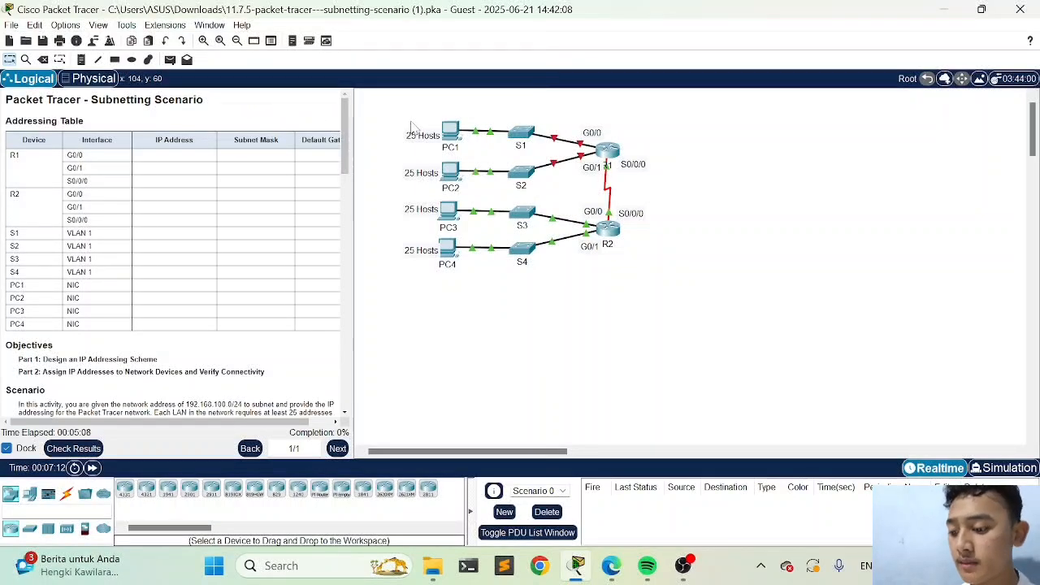
{"action": "mouse_move", "coordinate": [414, 102]}
{"action": "left_mouse_down"}
{"action": "mouse_move", "coordinate": [650, 256]}
{"action": "mouse_move", "coordinate": [666, 323]}
{"action": "mouse_move", "coordinate": [656, 307]}
{"action": "mouse_move", "coordinate": [619, 299]}
{"action": "mouse_move", "coordinate": [627, 292]}
{"action": "mouse_move", "coordinate": [418, 109]}
{"action": "left_mouse_up"}
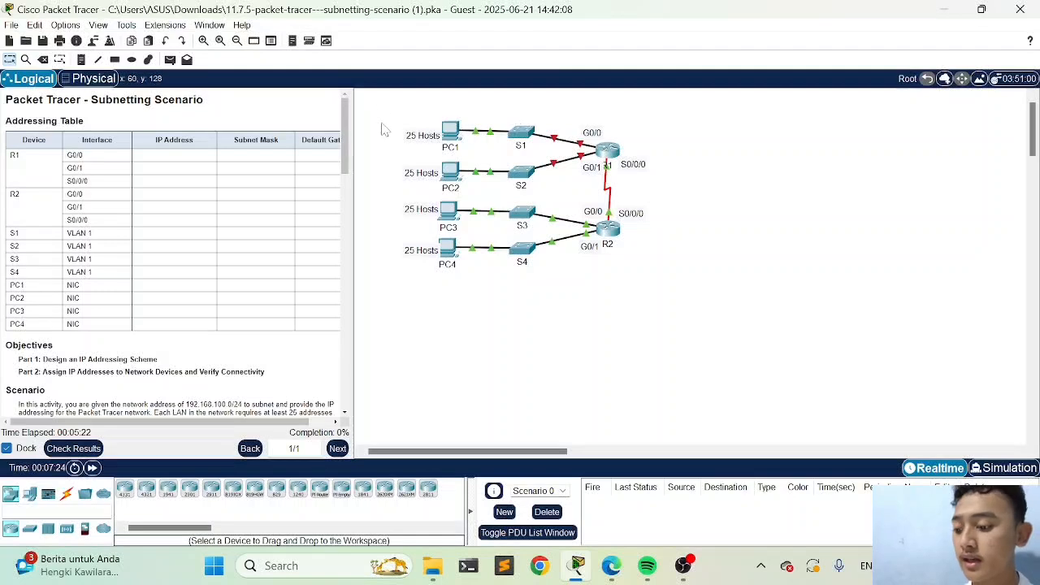
{"action": "left_click_drag", "start_coordinate": [385, 99], "coordinate": [680, 281]}
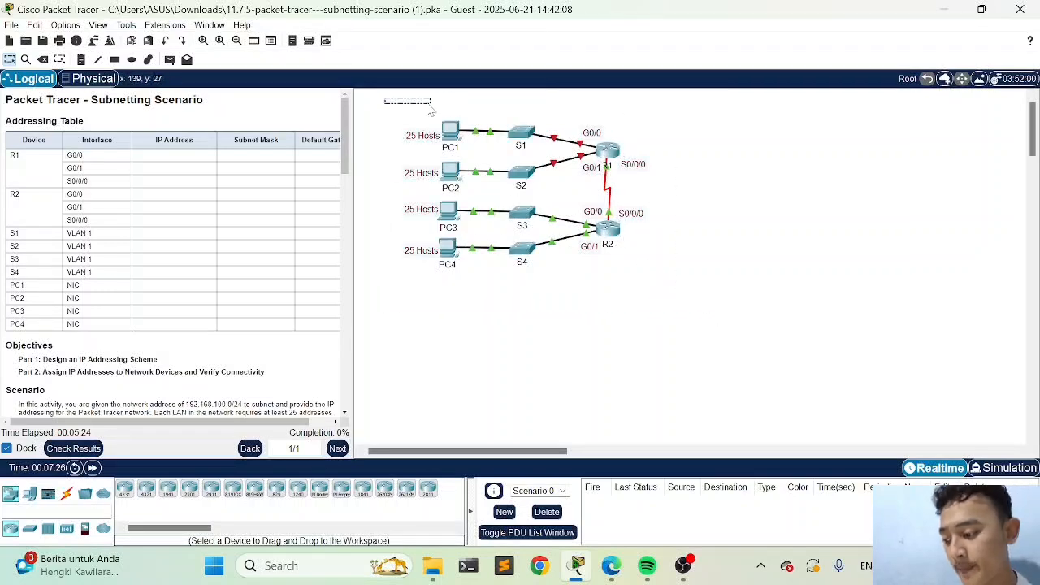
{"action": "scroll", "coordinate": [157, 180], "scroll_direction": "down", "scroll_amount": 1}
{"action": "scroll", "coordinate": [157, 180], "scroll_direction": "right", "scroll_amount": 1}
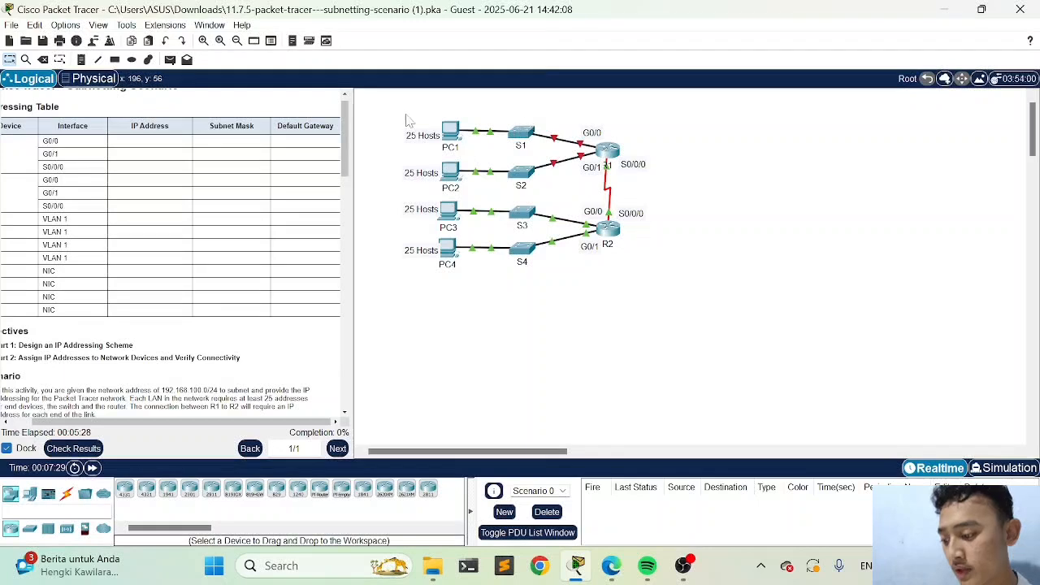
{"action": "scroll", "coordinate": [207, 160], "scroll_direction": "left", "scroll_amount": 1}
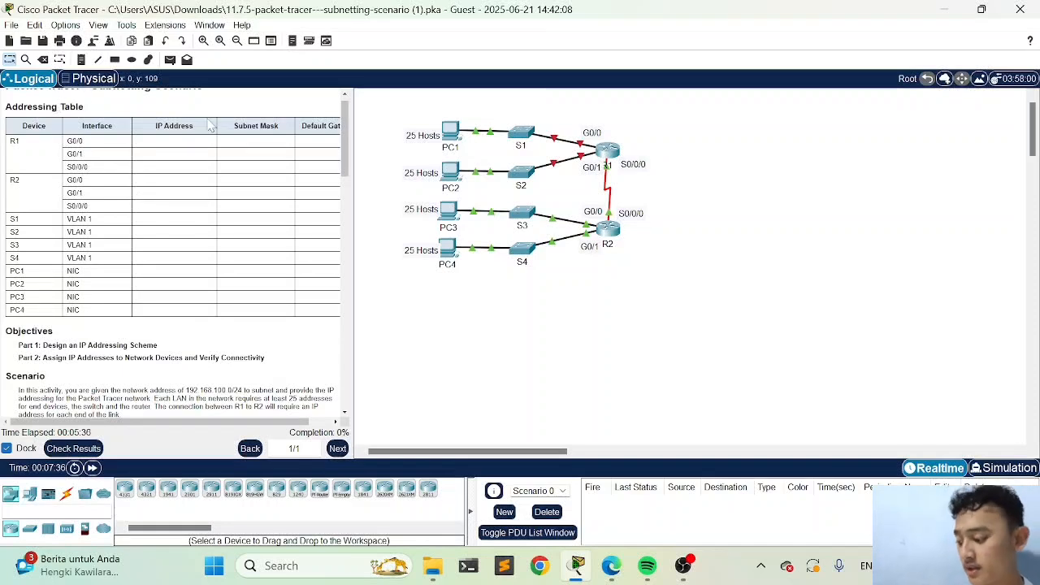
{"action": "scroll", "coordinate": [218, 126], "scroll_direction": "down", "scroll_amount": 3}
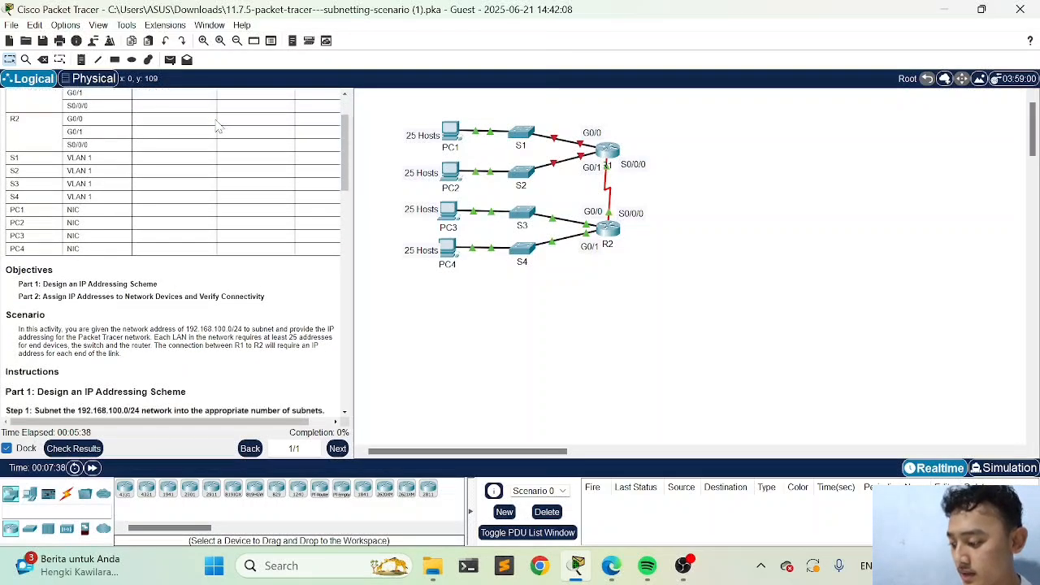
{"action": "scroll", "coordinate": [218, 126], "scroll_direction": "down", "scroll_amount": 1}
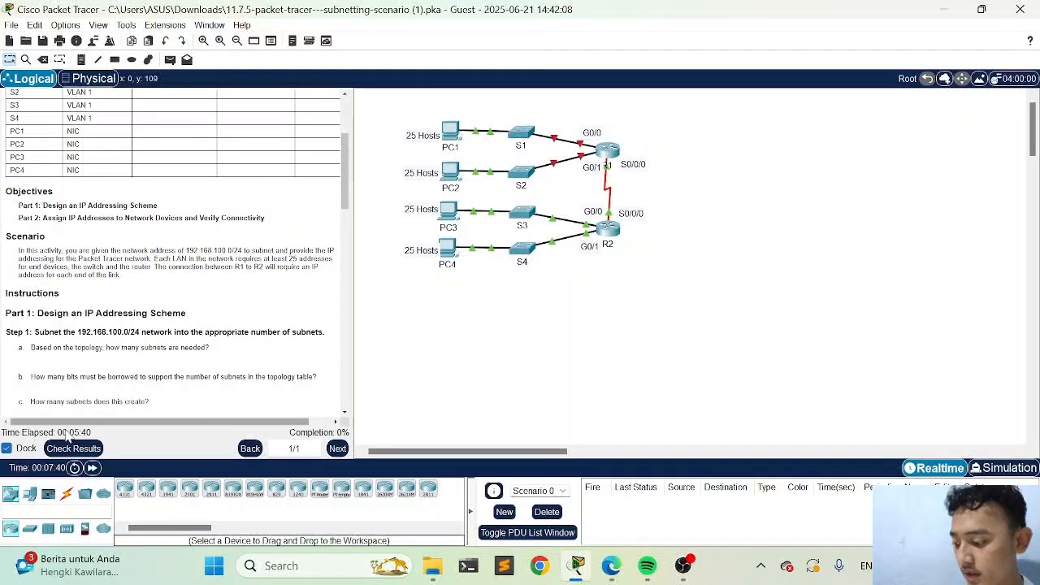
Check the activity results, review the assessment items, and return to the workspace
{"action": "left_click", "coordinate": [73, 448]}
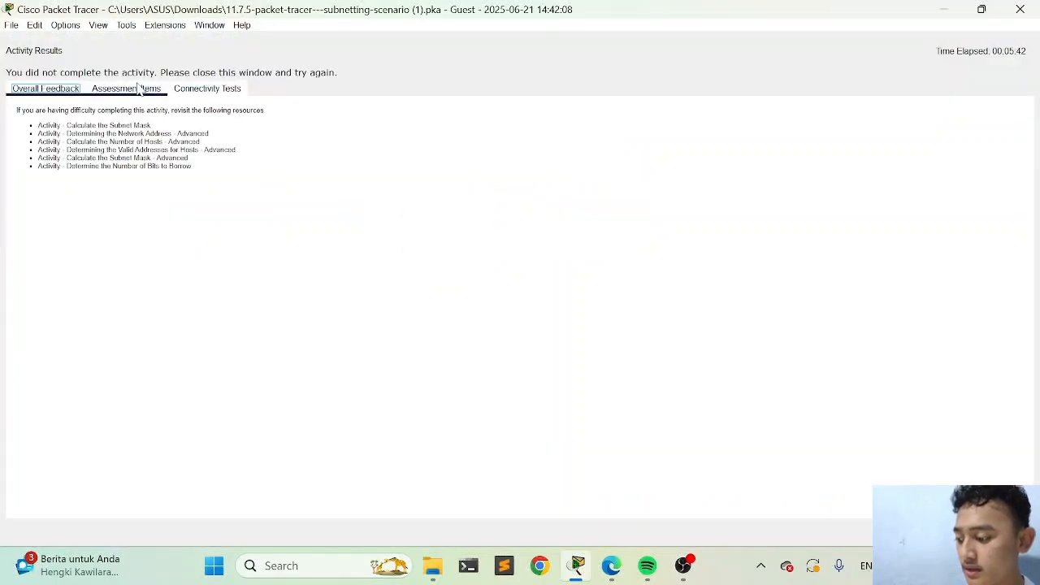
{"action": "left_click", "coordinate": [126, 88]}
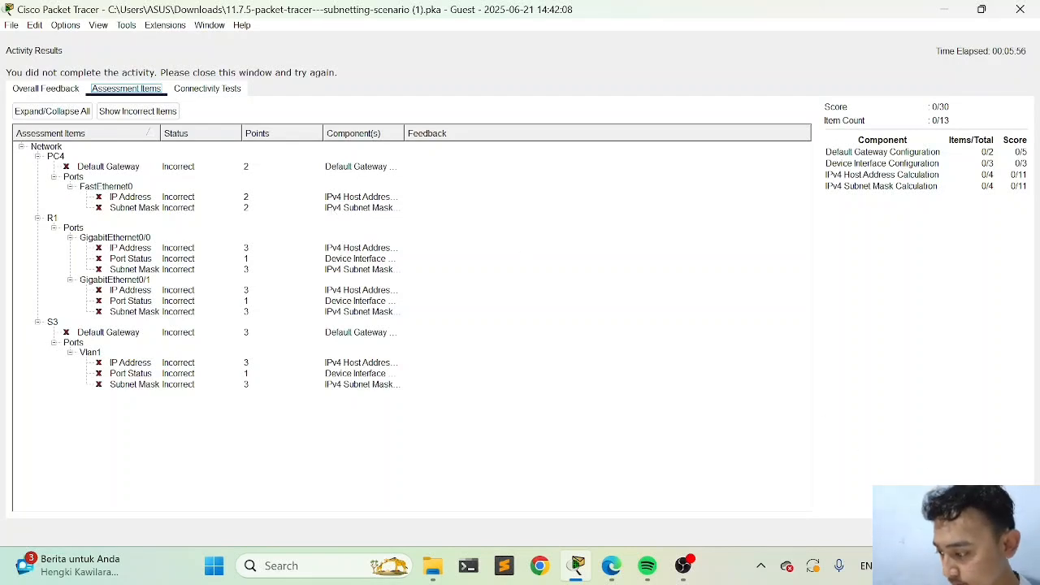
{"action": "key", "text": "Escape"}
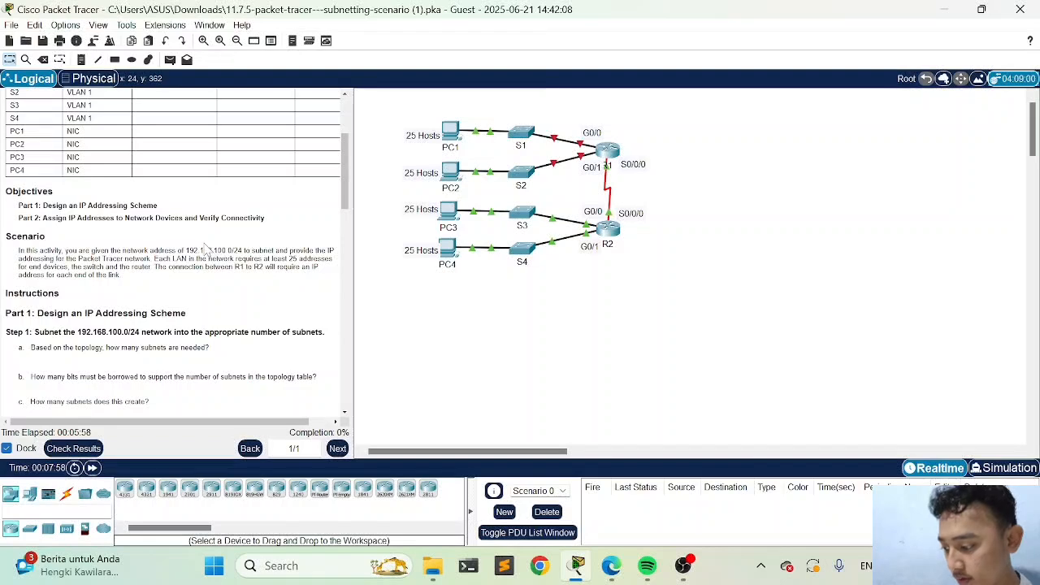
Read the Part 1 Step 1 subnetting questions and the binary subnet table in the instructions
{"action": "scroll", "coordinate": [205, 249], "scroll_direction": "down", "scroll_amount": 3}
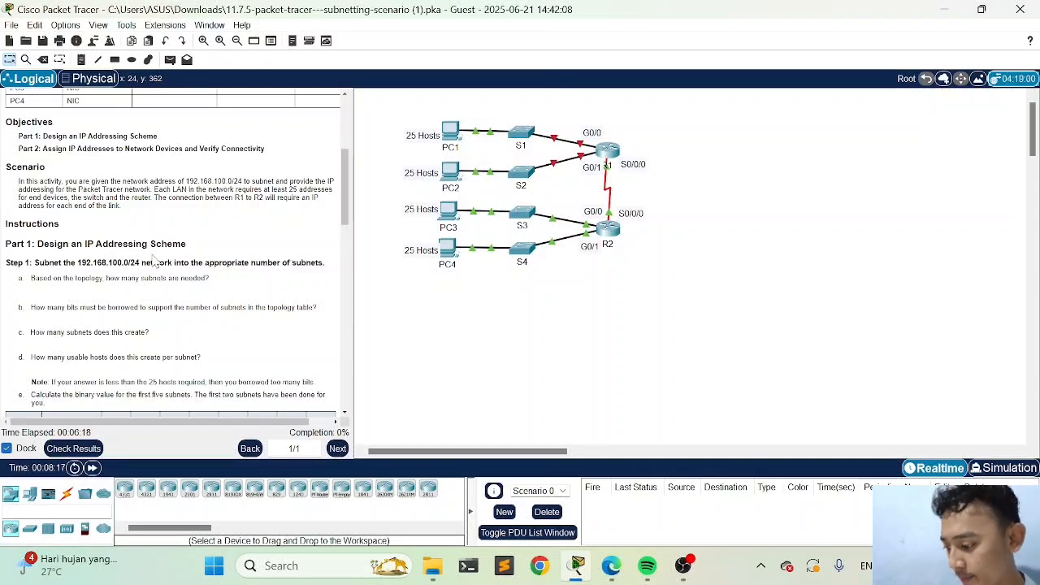
{"action": "left_click_drag", "start_coordinate": [30, 278], "coordinate": [198, 278]}
{"action": "left_click", "coordinate": [147, 296]}
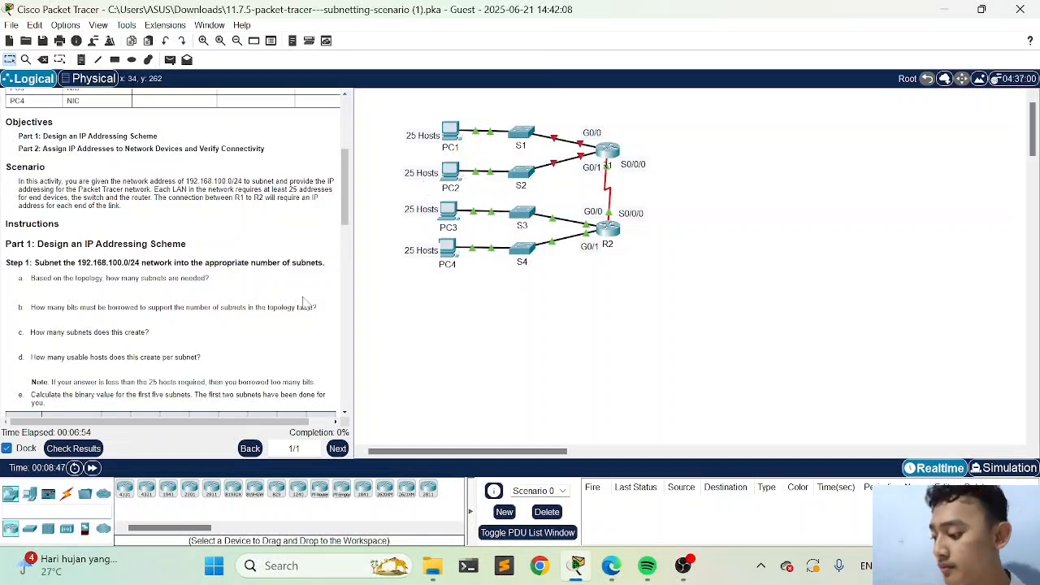
{"action": "scroll", "coordinate": [244, 319], "scroll_direction": "down", "scroll_amount": 2}
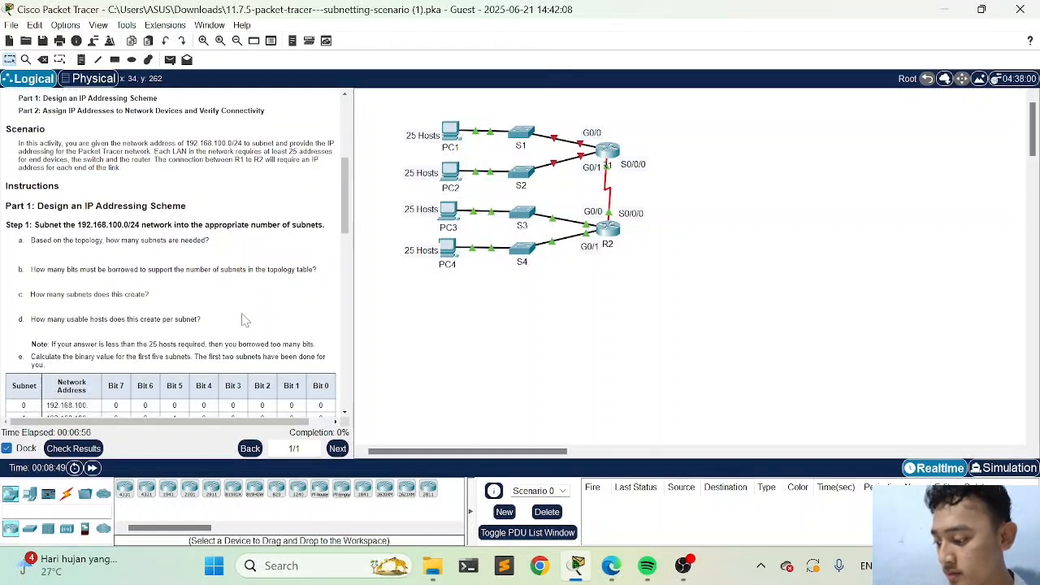
{"action": "scroll", "coordinate": [262, 298], "scroll_direction": "down", "scroll_amount": 1}
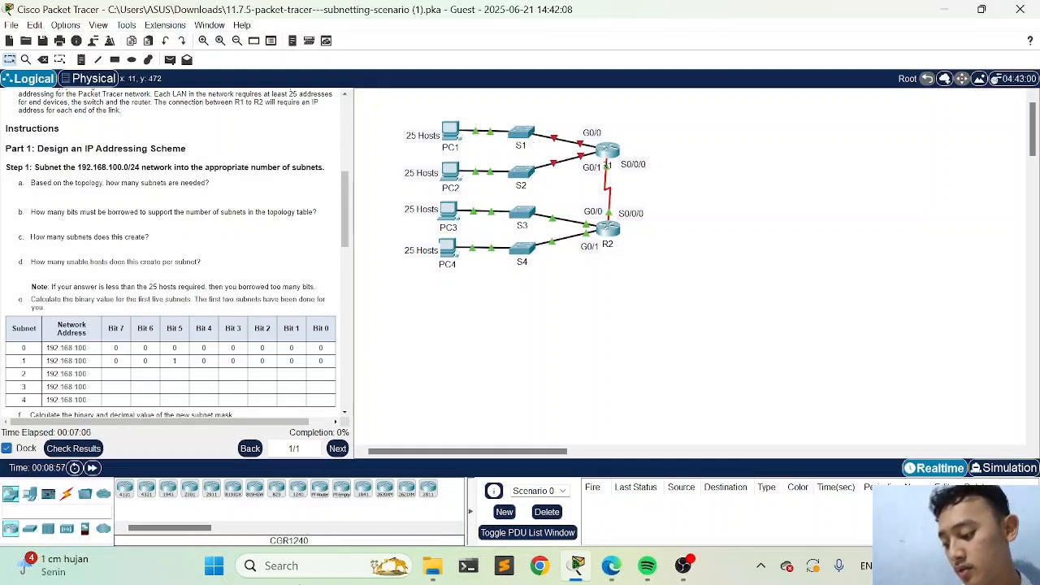
Open Notepad, review the existing subnetting notes, and start new blank lines below them
{"action": "left_click", "coordinate": [298, 582]}
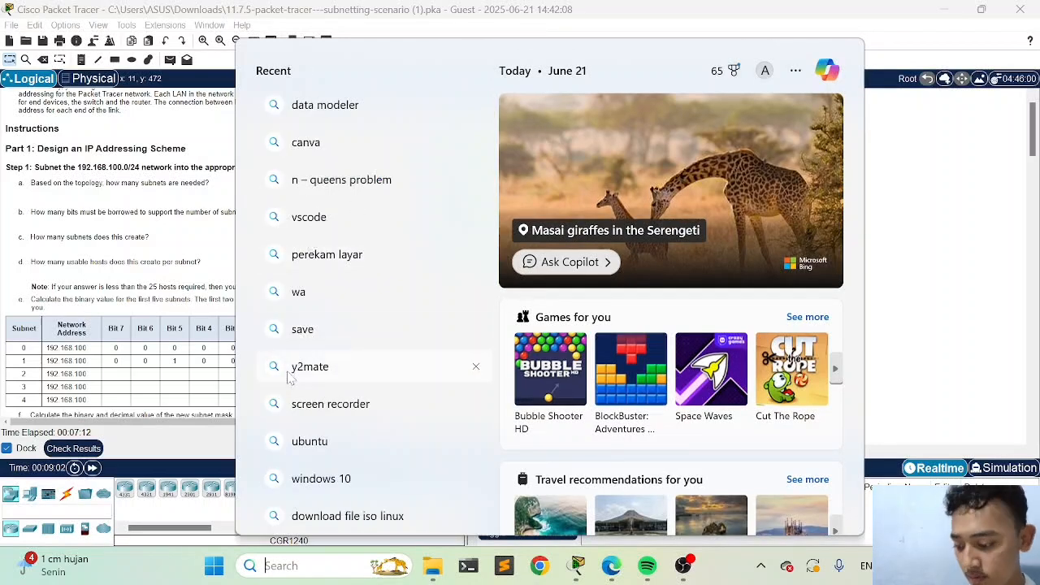
{"action": "type", "text": "not"}
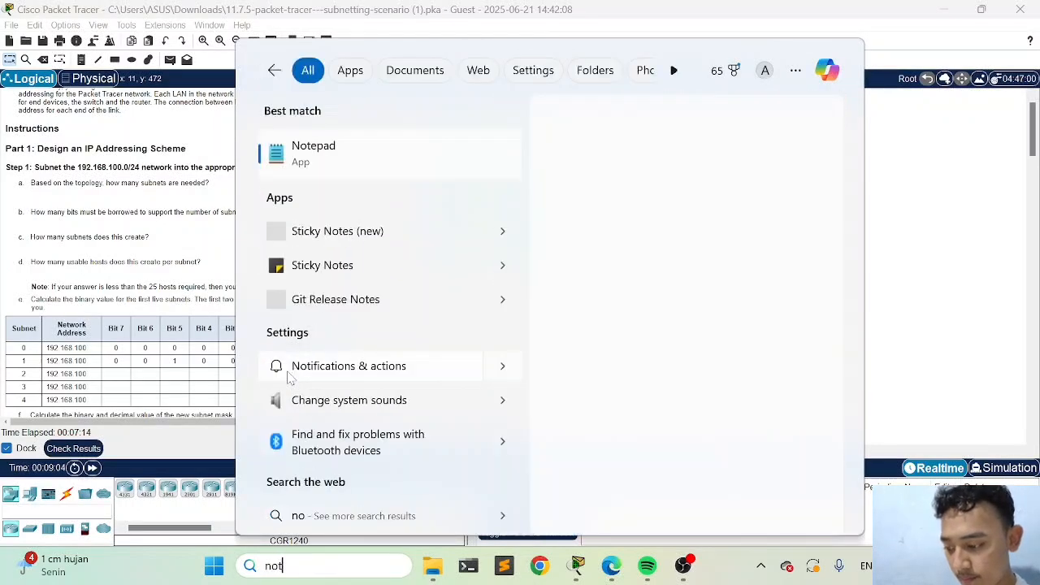
{"action": "left_click", "coordinate": [349, 158]}
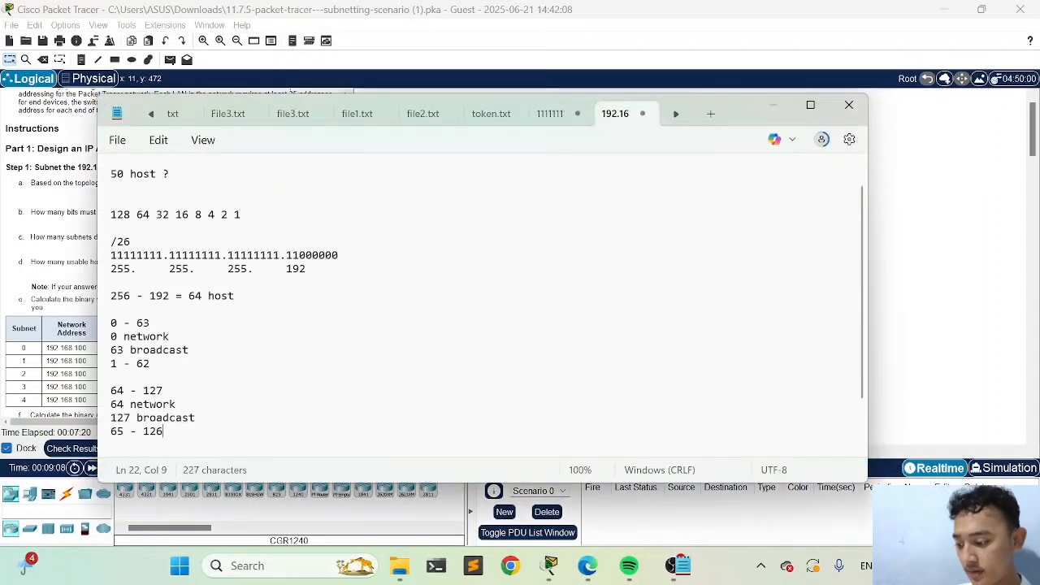
{"action": "scroll", "coordinate": [480, 301], "scroll_direction": "down", "scroll_amount": 2}
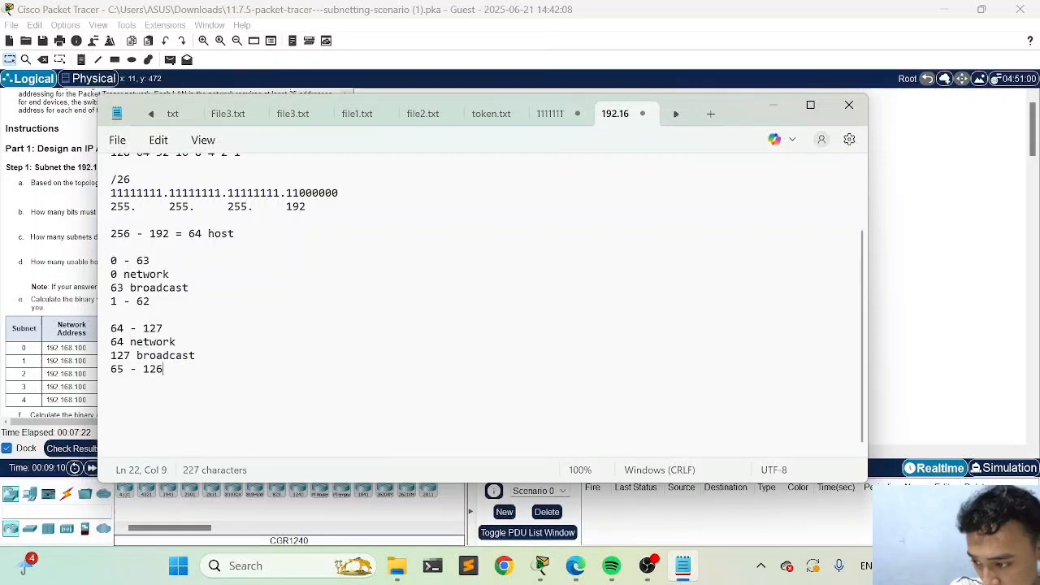
{"action": "key", "text": "Return"}
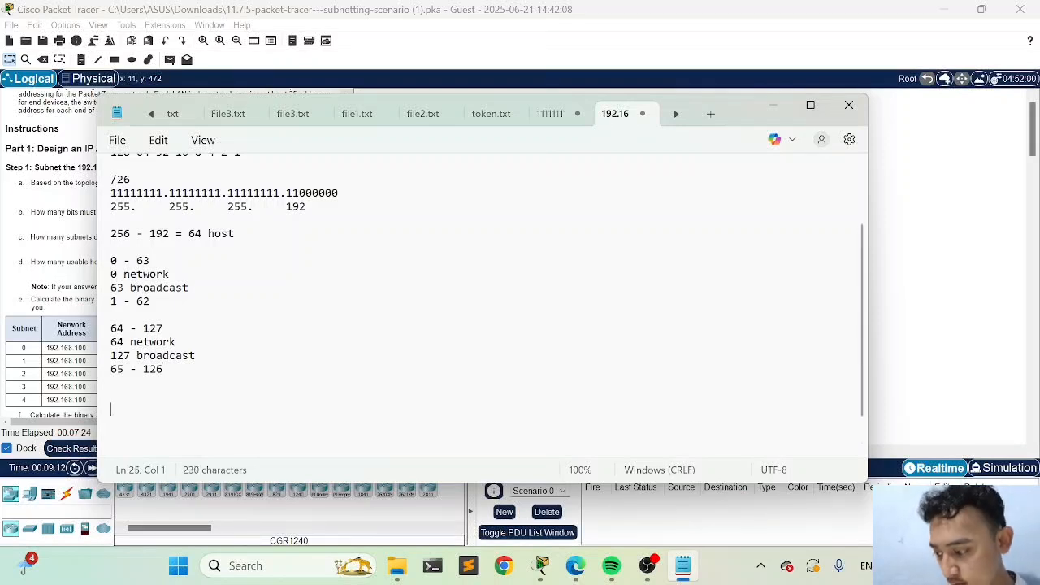
{"action": "scroll", "coordinate": [479, 300], "scroll_direction": "up", "scroll_amount": 2}
{"action": "scroll", "coordinate": [479, 300], "scroll_direction": "up", "scroll_amount": 1}
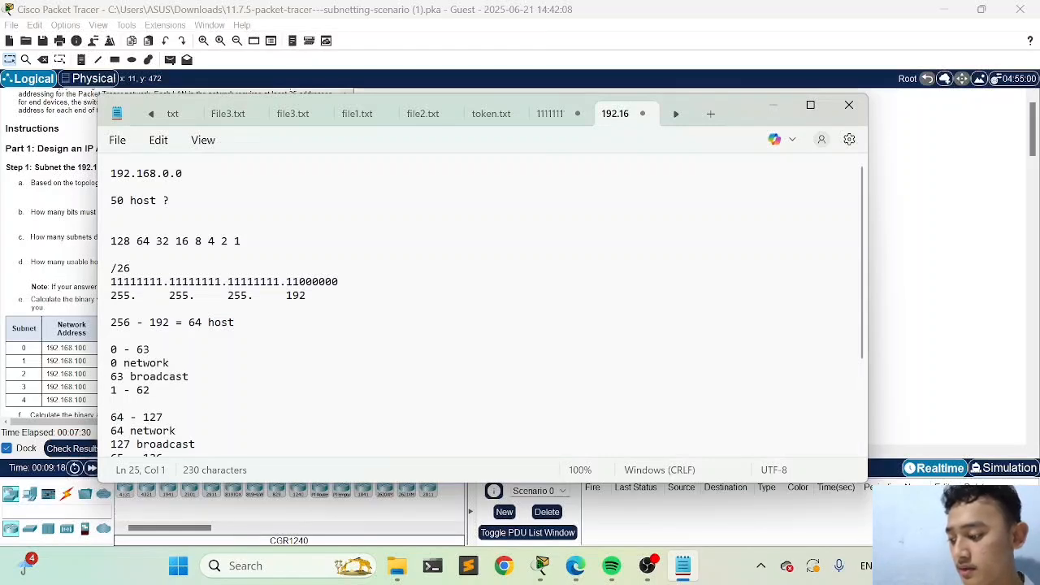
{"action": "scroll", "coordinate": [480, 308], "scroll_direction": "down", "scroll_amount": 3}
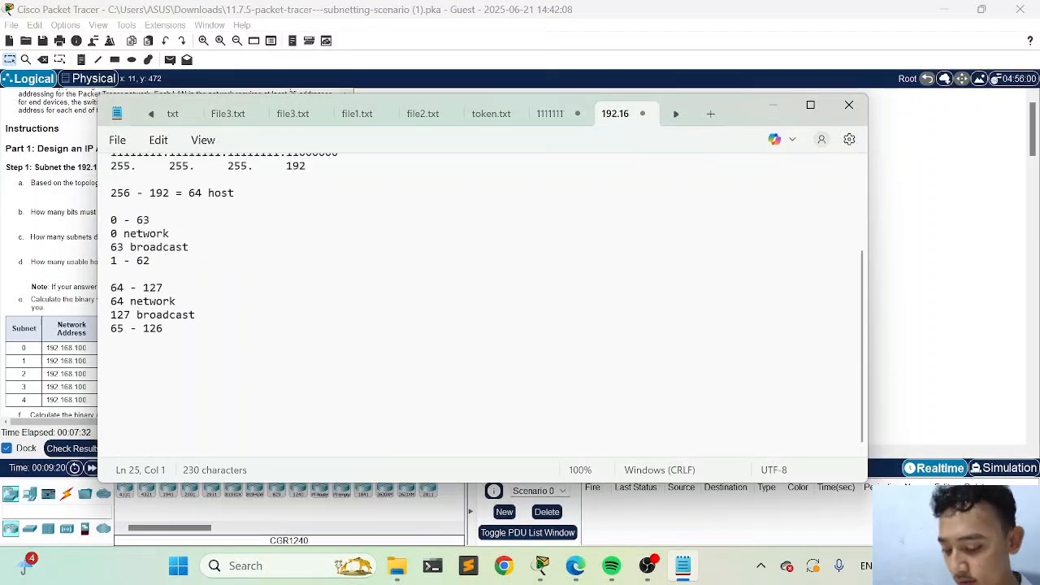
Write the network address 192.168.100.0 below the existing notes, with the prefix /24 on the line beneath it
{"action": "key", "text": "Return"}
{"action": "key", "text": "Return"}
{"action": "key", "text": "Return"}
{"action": "key", "text": "Return"}
{"action": "key", "text": "Return"}
{"action": "key", "text": "Return"}
{"action": "key", "text": "Return"}
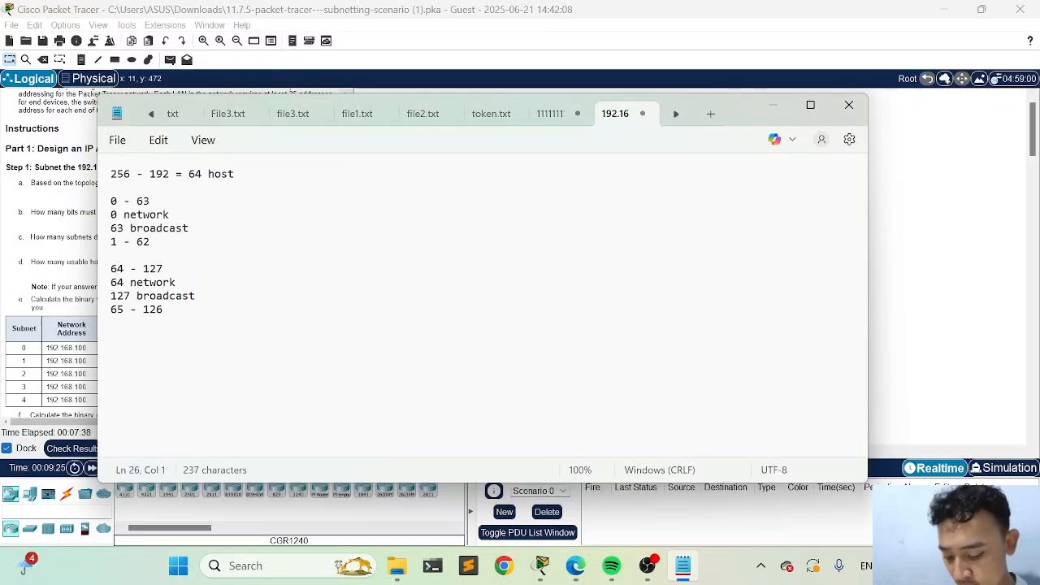
{"action": "type", "text": "4"}
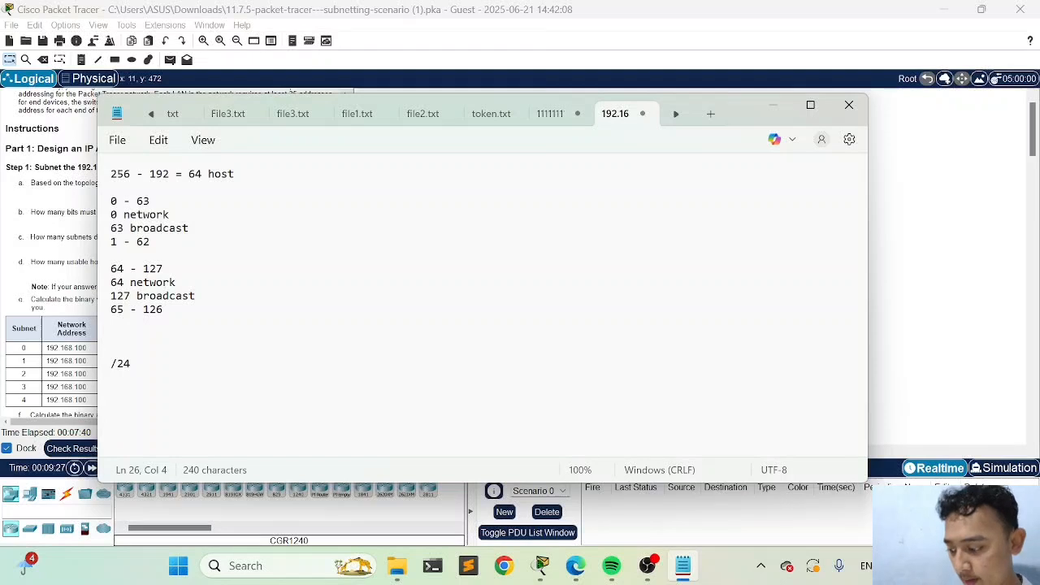
{"action": "type", "text": "192.168.100.0"}
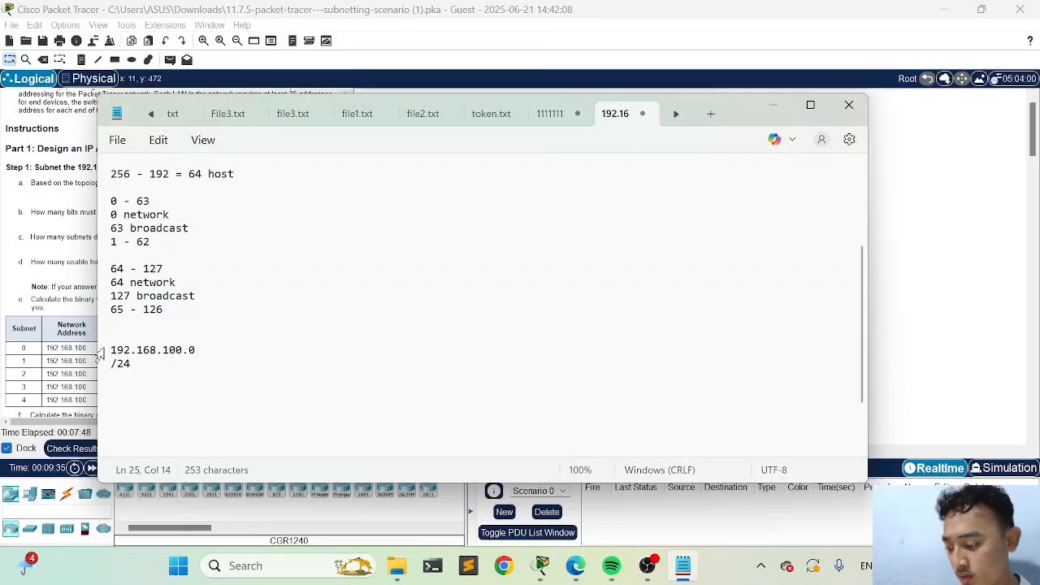
Insert a blank line after the network address and extend the prefix line to read "/24 = 256 host"
{"action": "left_click", "coordinate": [112, 376]}
{"action": "left_click", "coordinate": [196, 350]}
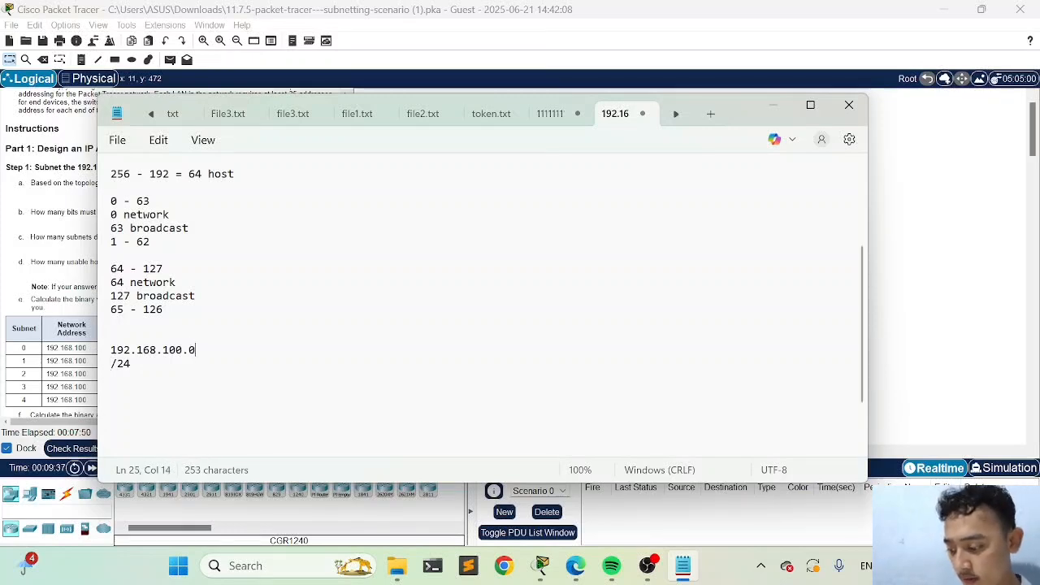
{"action": "key", "text": "Return"}
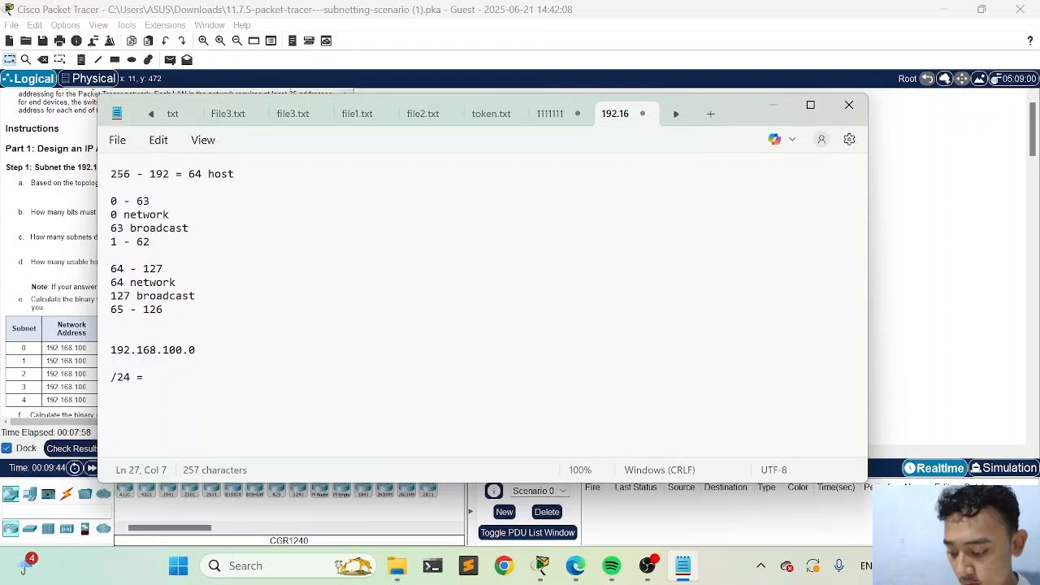
{"action": "type", "text": "= 256 host"}
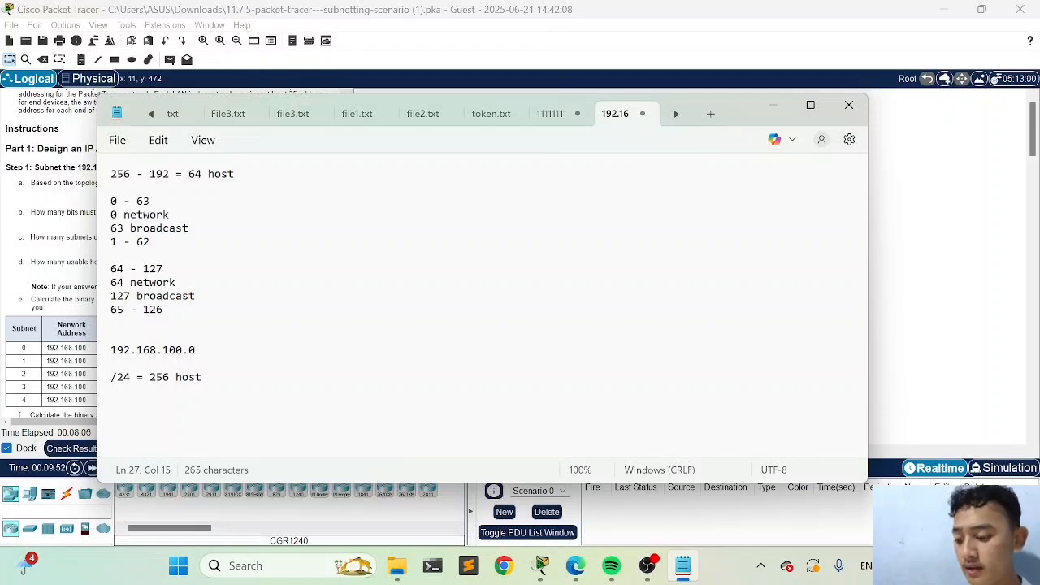
Move the Notepad window aside to view the router and LAN topology, and bring the notes back over the workspace
{"action": "left_click_drag", "start_coordinate": [729, 111], "coordinate": [494, 288]}
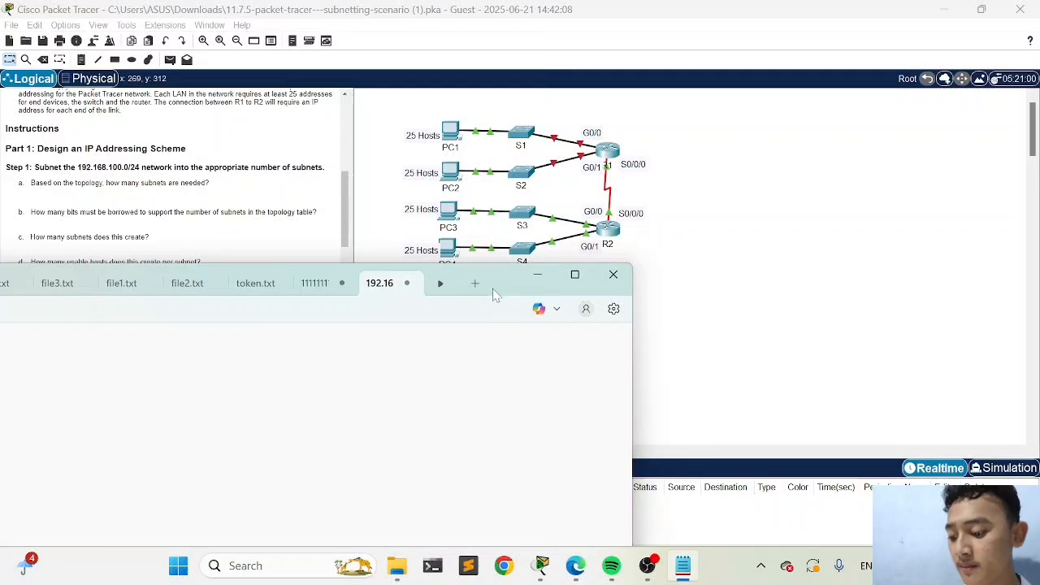
{"action": "left_click_drag", "start_coordinate": [493, 286], "coordinate": [599, 272]}
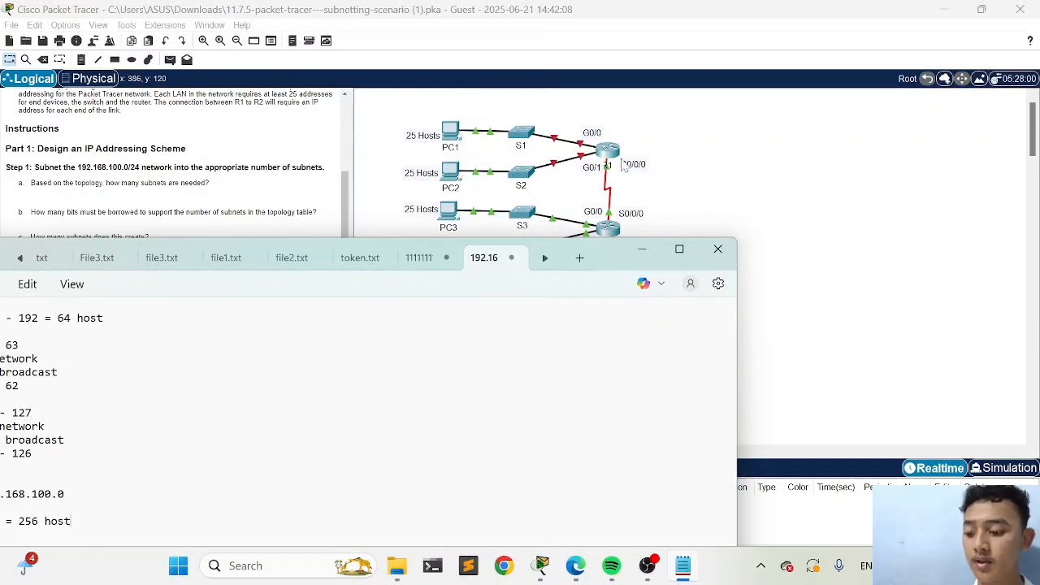
{"action": "left_click_drag", "start_coordinate": [619, 265], "coordinate": [810, 93]}
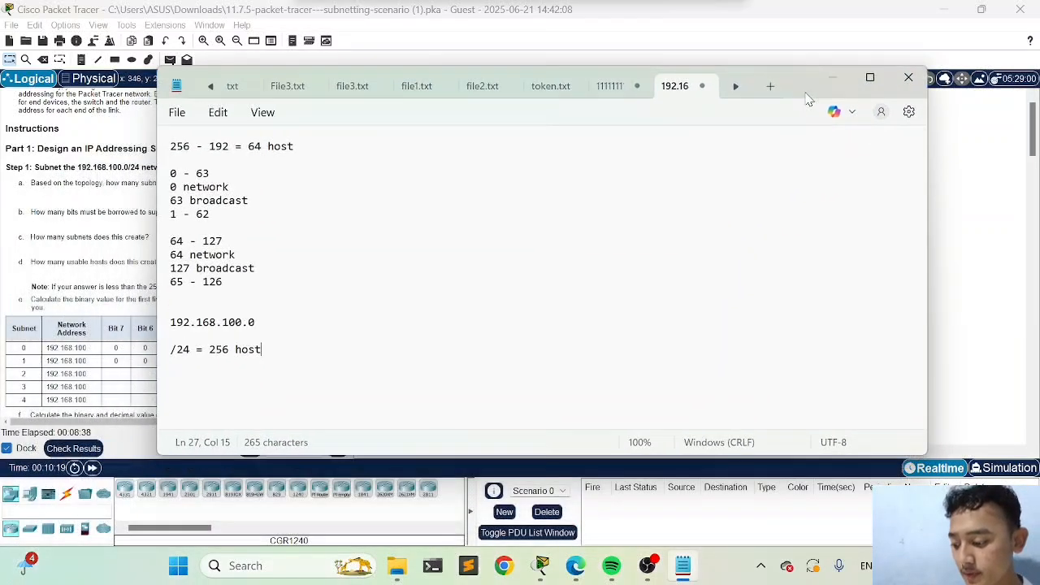
Write the binary subnet mask 11111111.11111111.11111111.00000000 below the /24 line, leaving one blank line between them
{"action": "key", "text": "Return"}
{"action": "key", "text": "Return"}
{"action": "type", "text": "1111"}
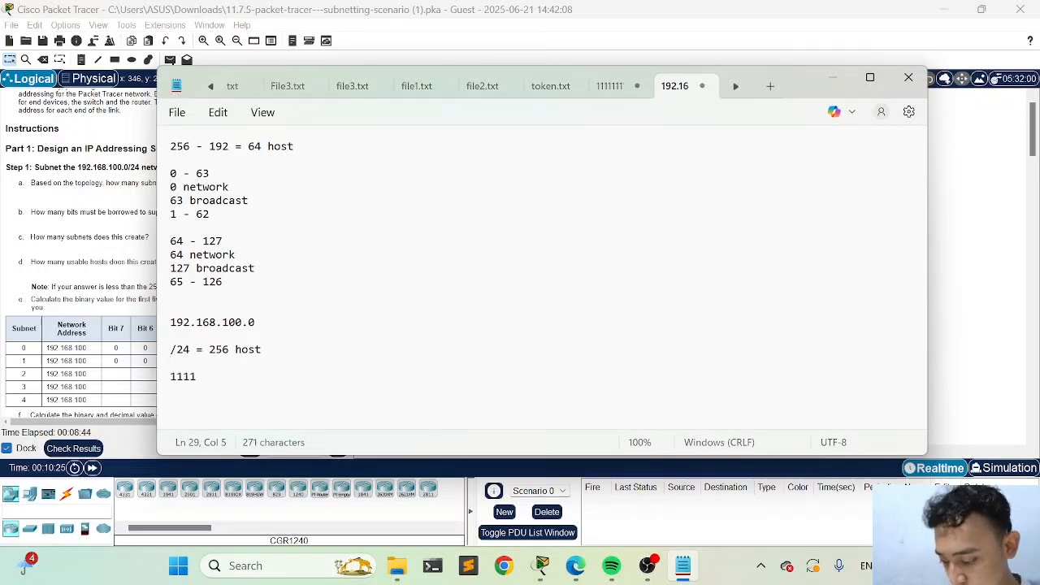
{"action": "type", "text": "1111.1"}
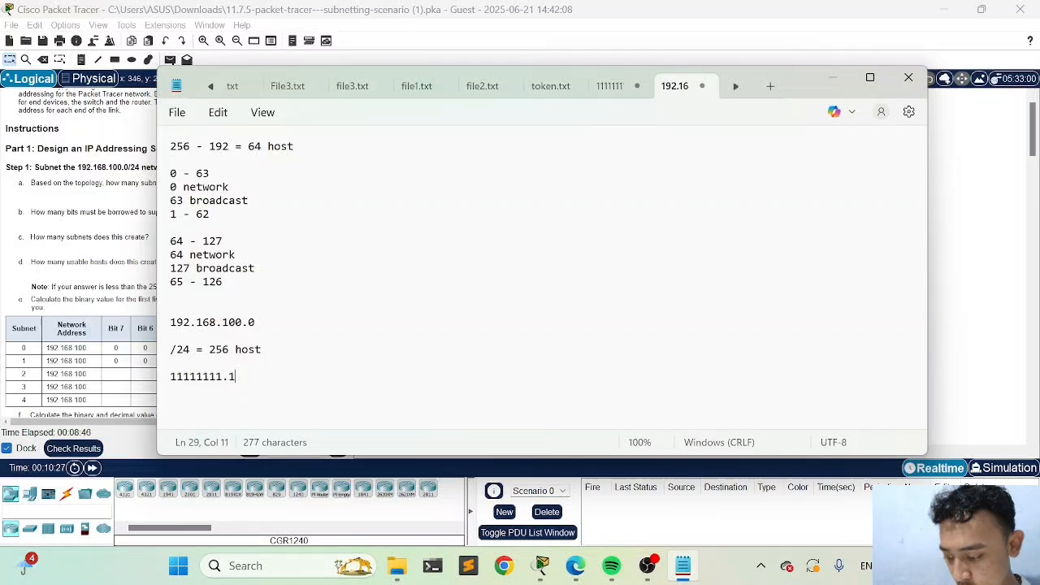
{"action": "type", "text": "1111111.111"}
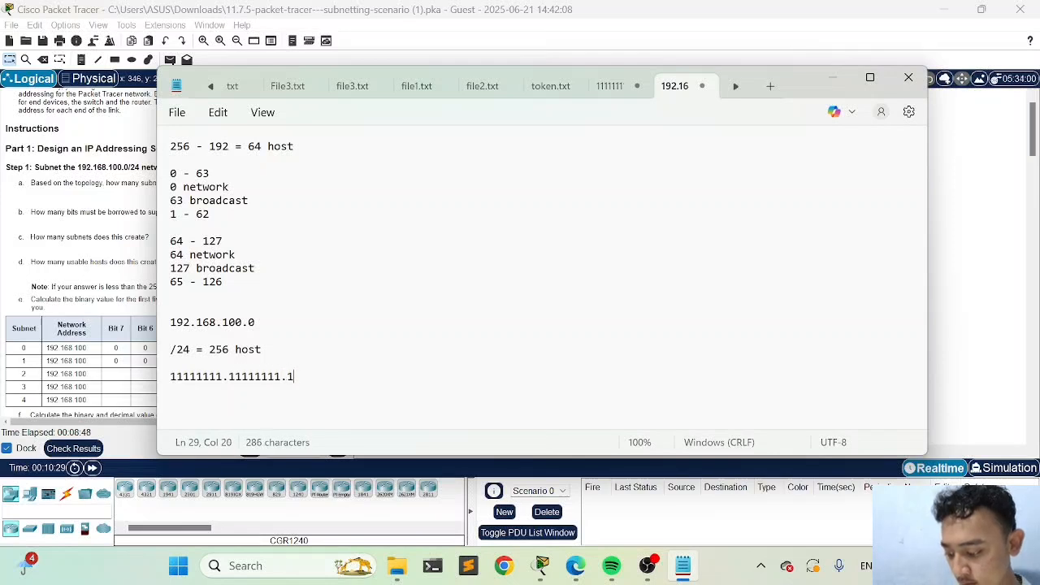
{"action": "type", "text": "11111."}
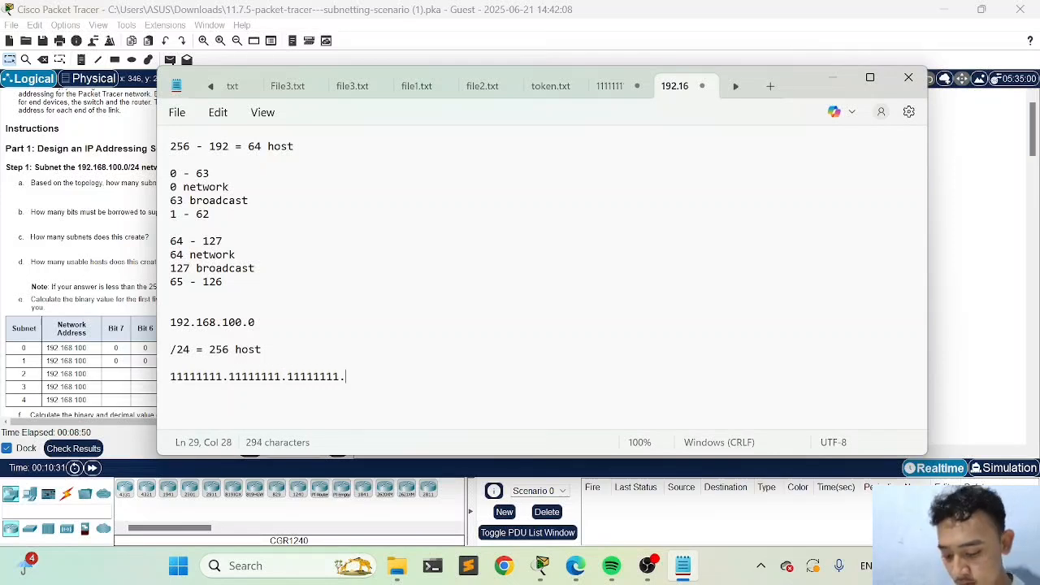
{"action": "type", "text": "00000000"}
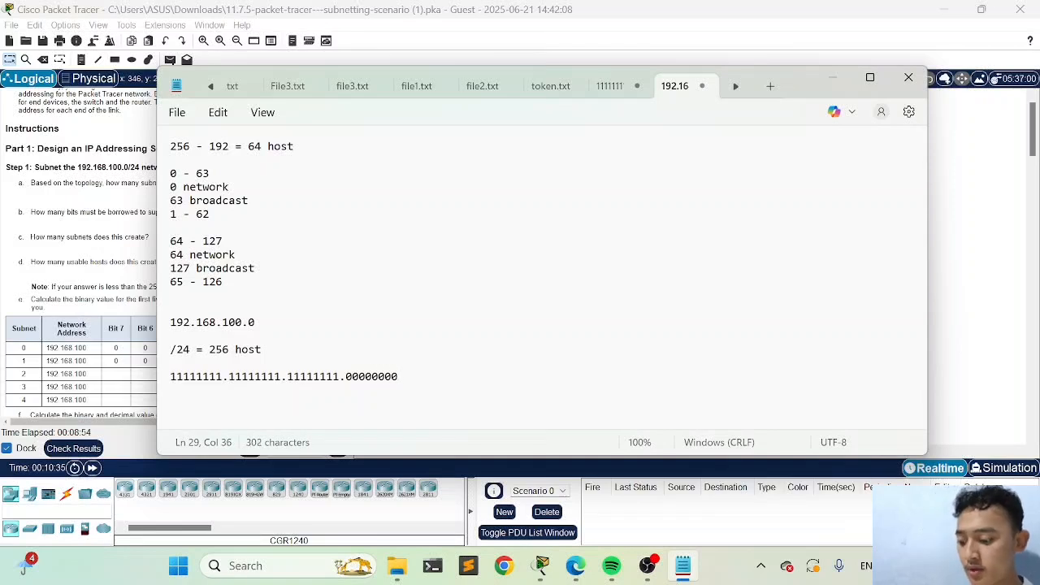
{"action": "key", "text": "Return"}
{"action": "left_click_drag", "start_coordinate": [403, 388], "coordinate": [170, 378]}
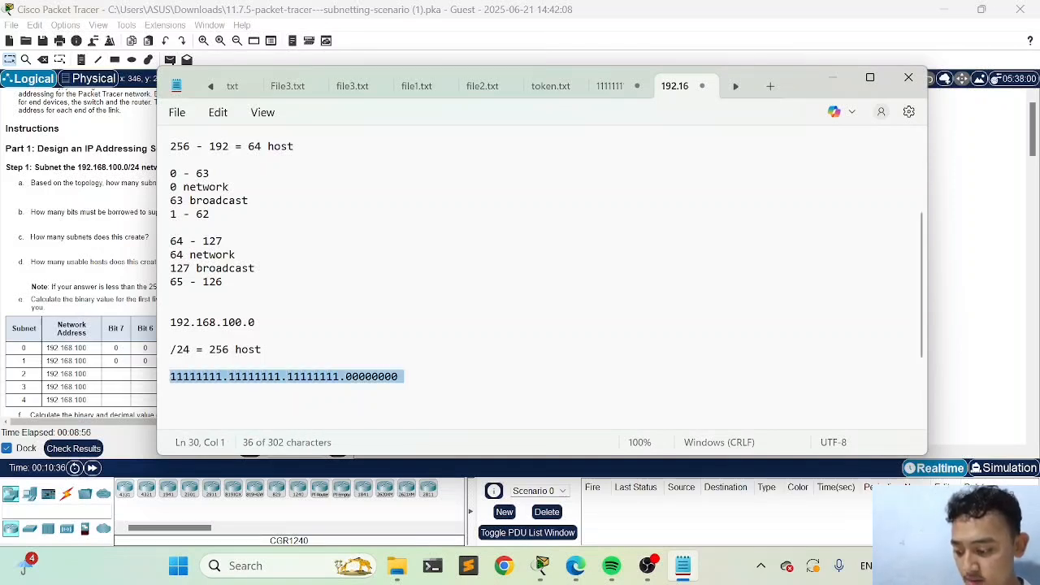
{"action": "left_click", "coordinate": [413, 380]}
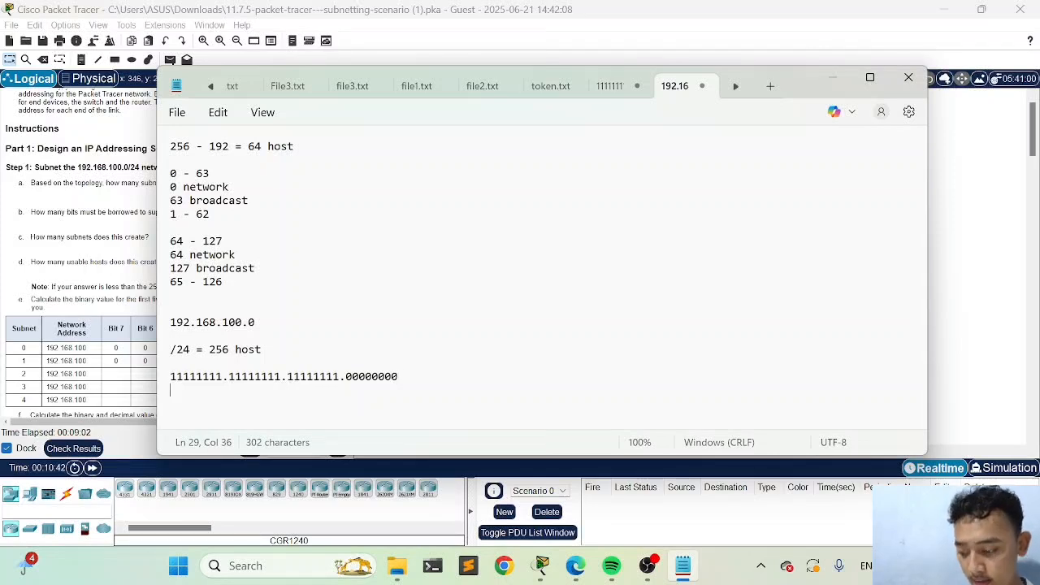
Write the first two decimal octets, 255. and 255., spaced apart on the line beneath the binary mask
{"action": "type", "text": "255"}
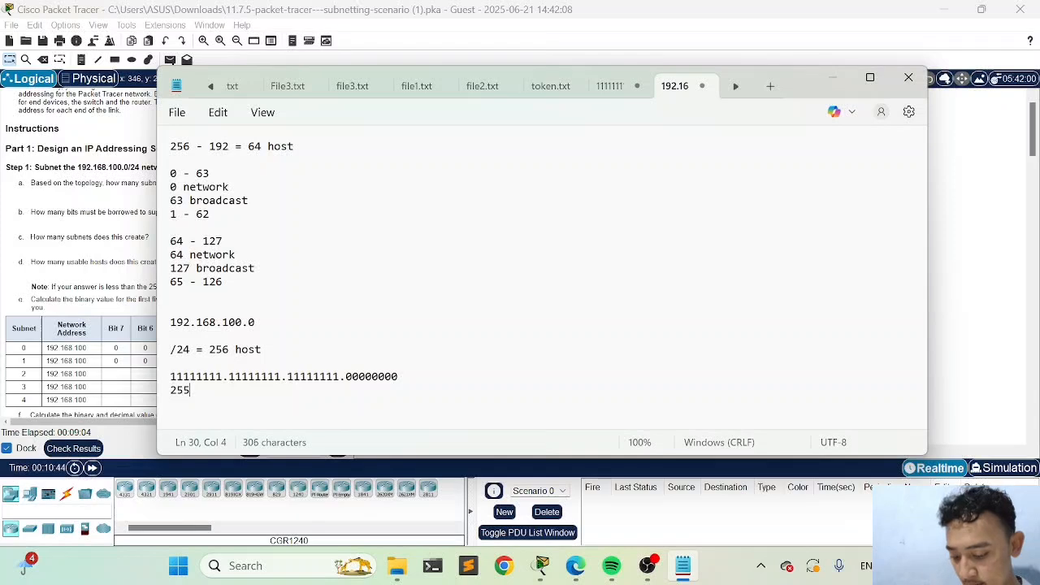
{"action": "type", "text": "."}
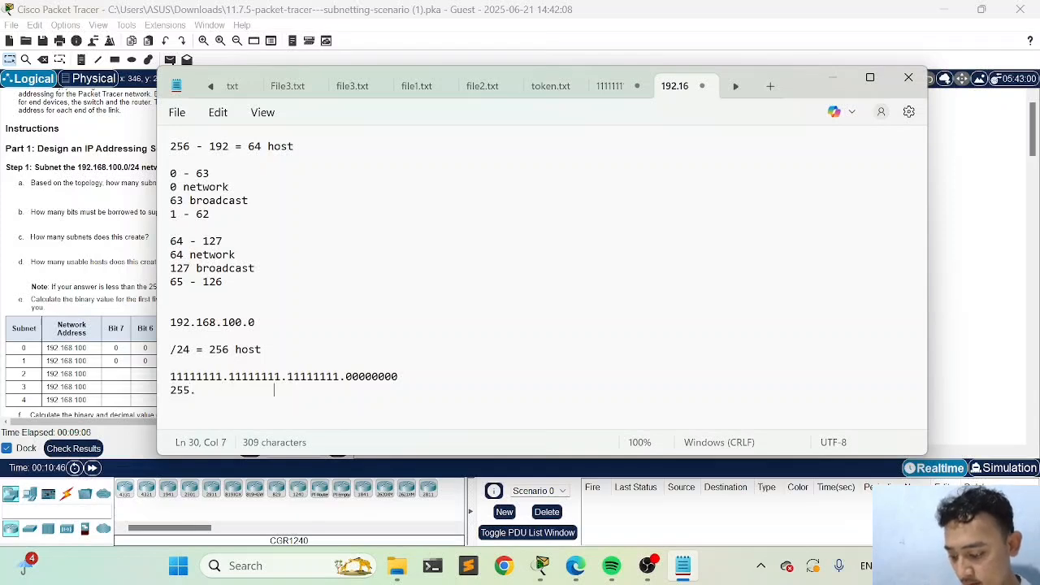
{"action": "key", "text": "BackSpace"}
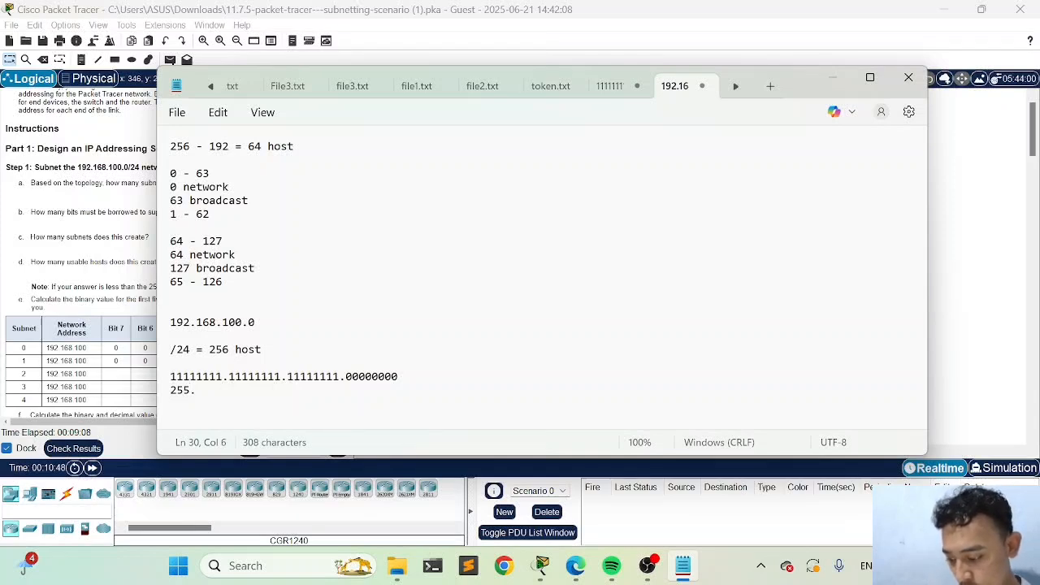
{"action": "type", "text": "25"}
{"action": "key", "text": "BackSpace"}
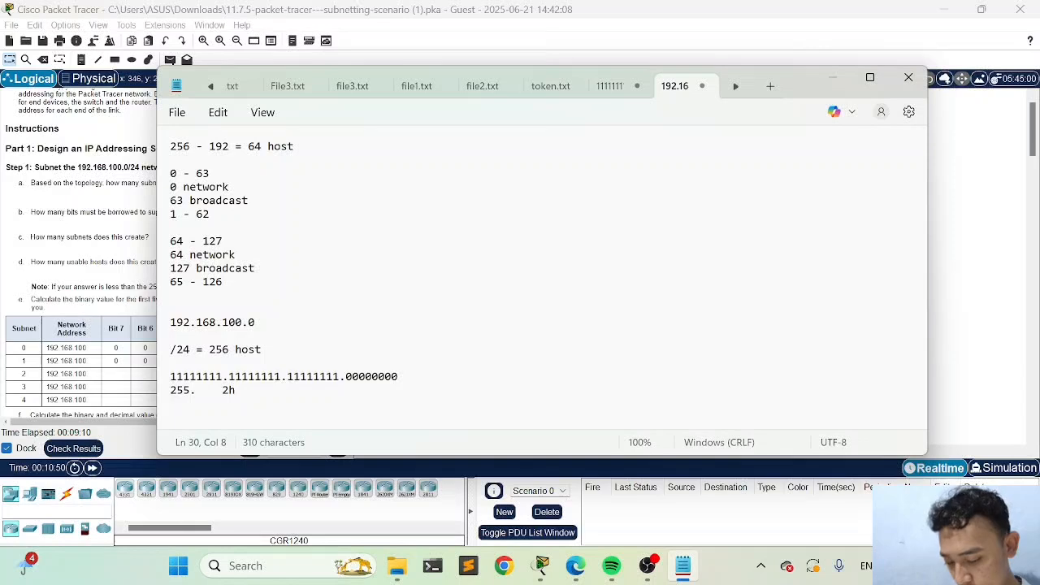
{"action": "type", "text": "55."}
{"action": "key", "text": "Tab"}
{"action": "key", "text": "Tab"}
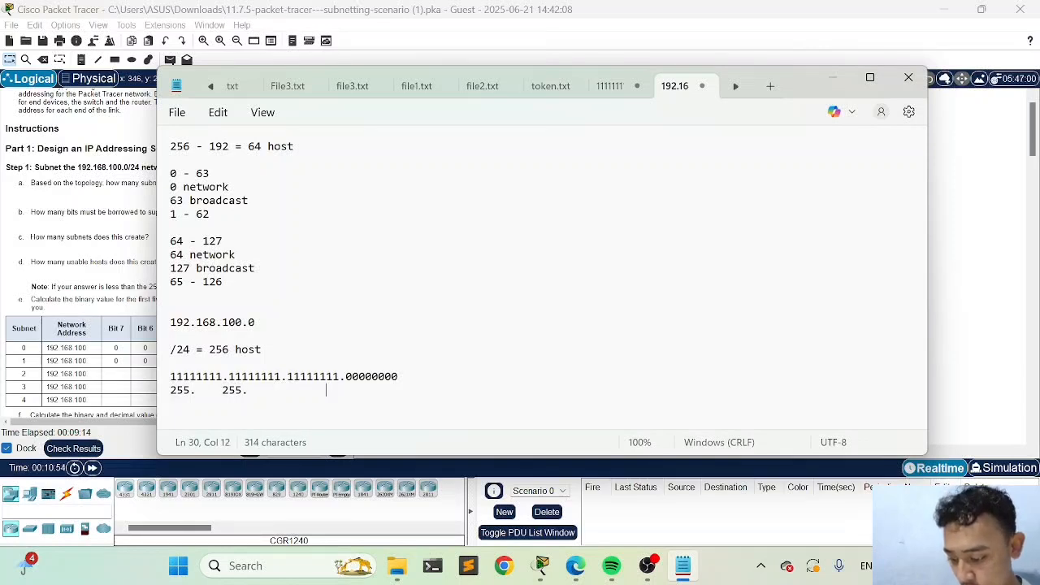
Complete the decimal mask line with 255. and 0 as the last two octets, and add blank lines below it
{"action": "type", "text": "255."}
{"action": "key", "text": "Tab"}
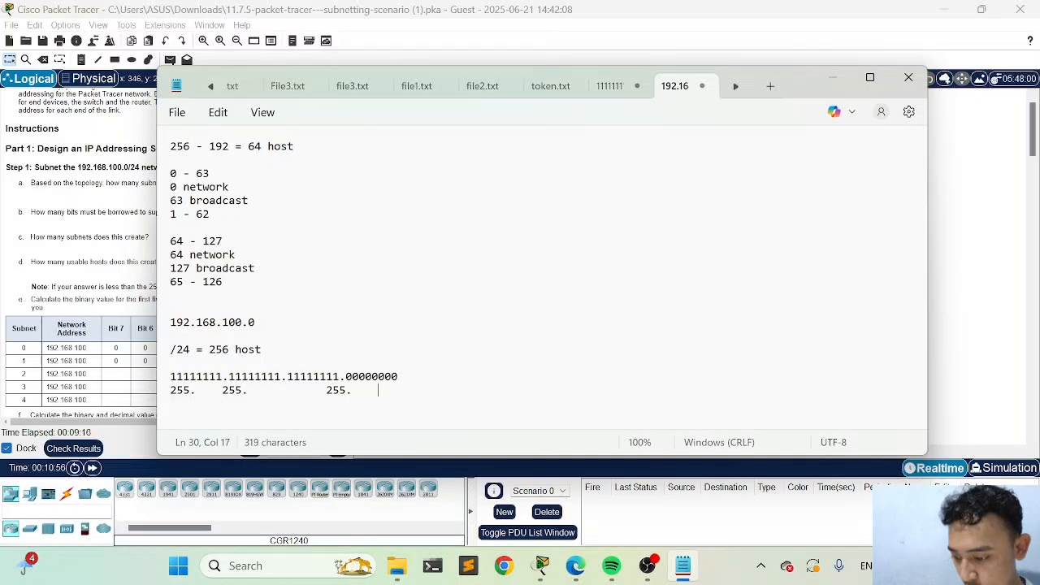
{"action": "type", "text": "255"}
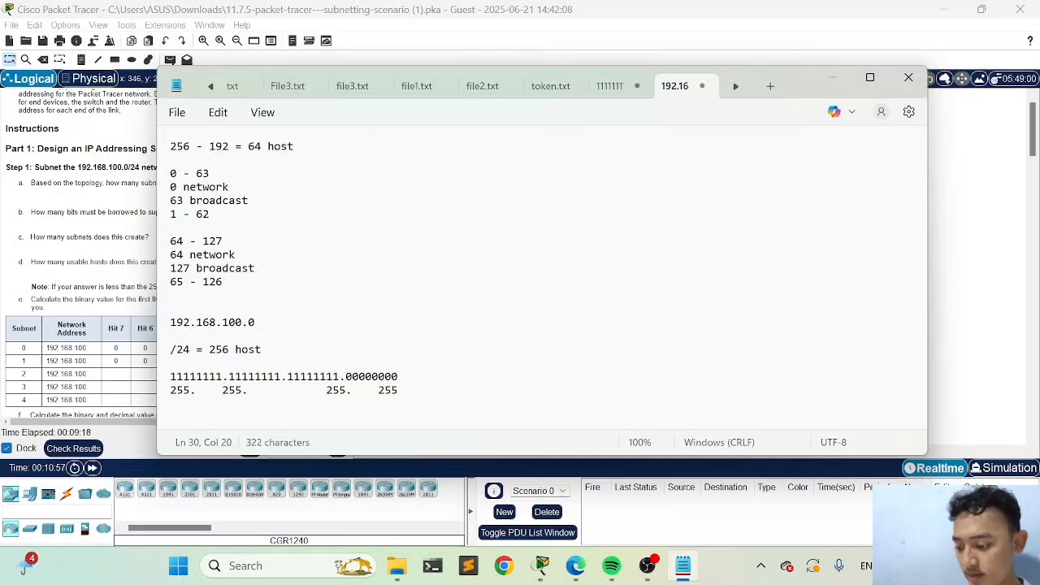
{"action": "key", "text": "BackSpace"}
{"action": "key", "text": "BackSpace"}
{"action": "key", "text": "BackSpace"}
{"action": "type", "text": "0"}
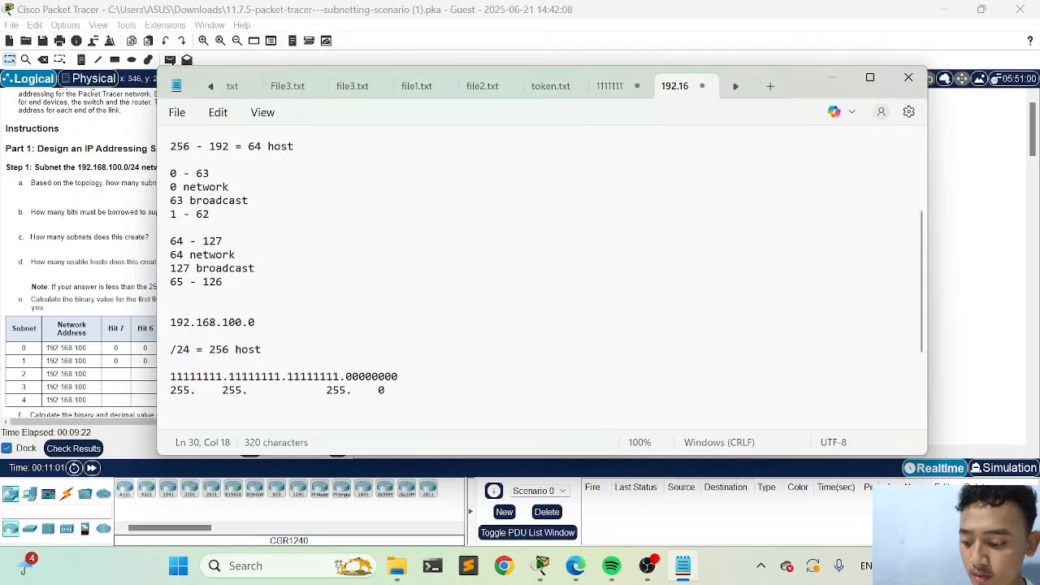
{"action": "scroll", "coordinate": [540, 276], "scroll_direction": "down", "scroll_amount": 3}
{"action": "key", "text": "shift+Home"}
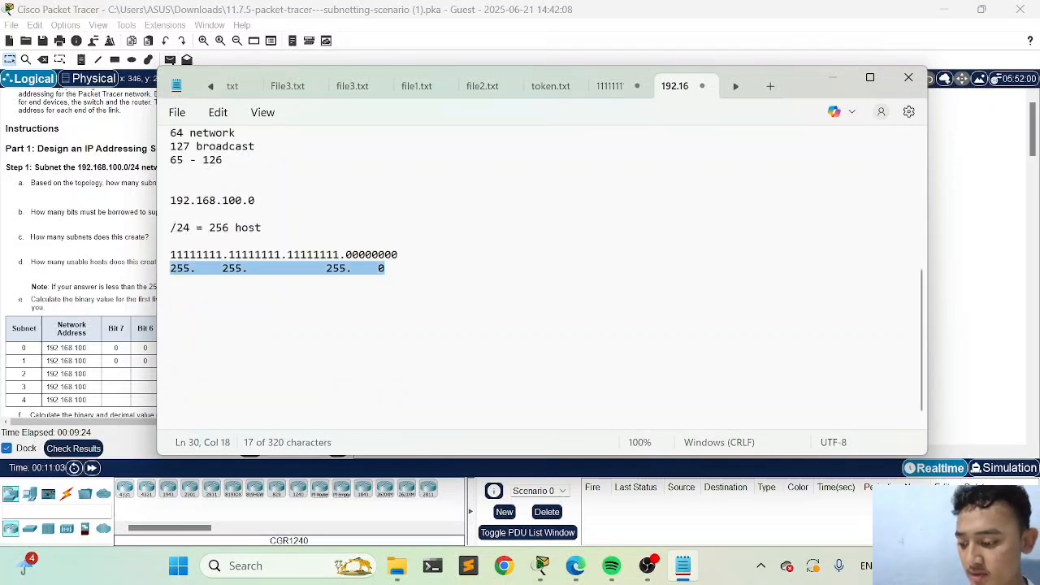
{"action": "key", "text": "Right"}
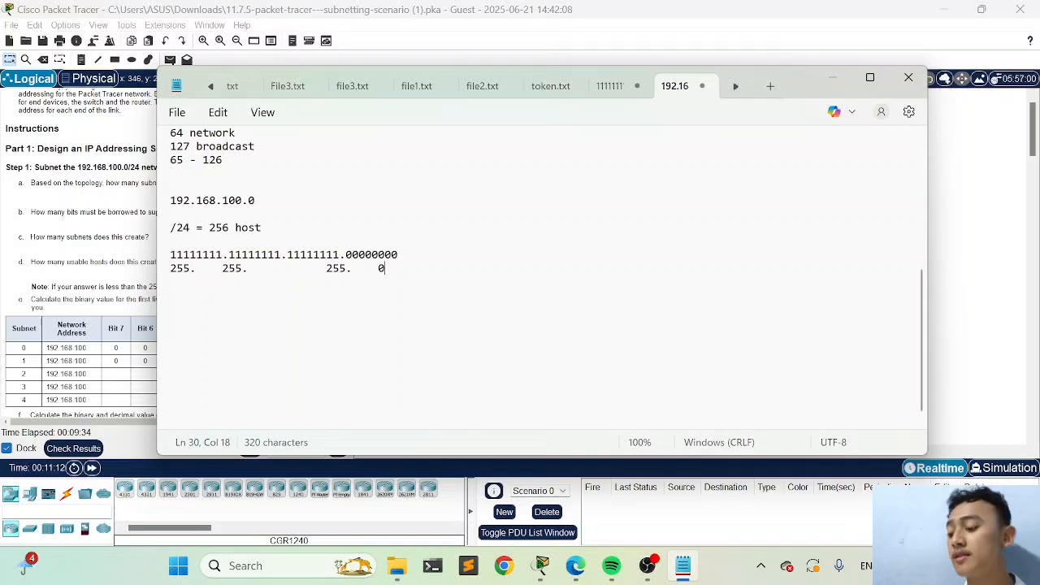
{"action": "key", "text": "Return"}
{"action": "key", "text": "Return"}
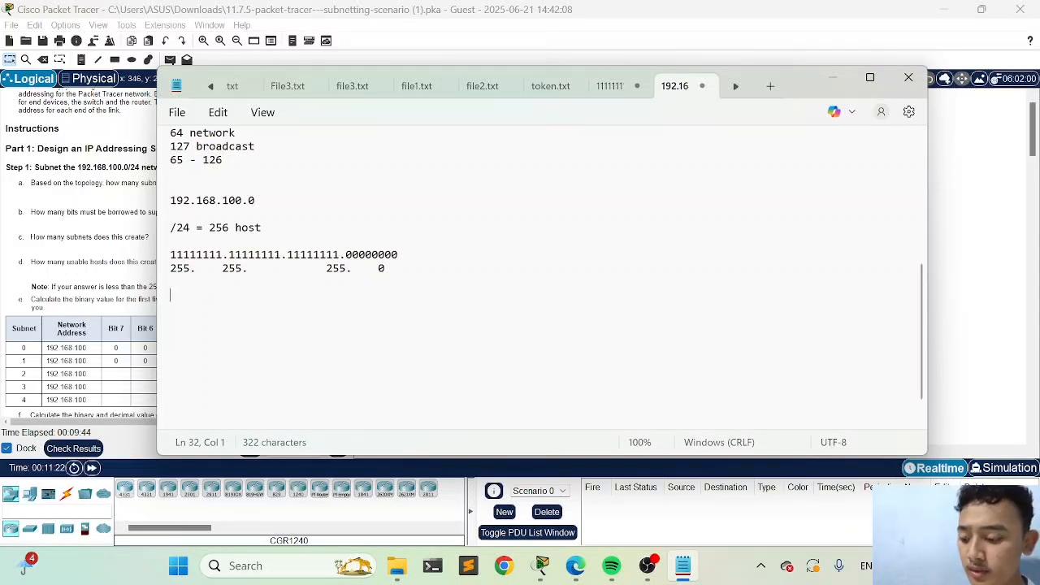
Change the binary mask's last octet to 10000000 and set the last decimal octet to 128
{"action": "left_click", "coordinate": [353, 255]}
{"action": "key", "text": "BackSpace"}
{"action": "type", "text": "1"}
{"action": "left_click", "coordinate": [385, 268]}
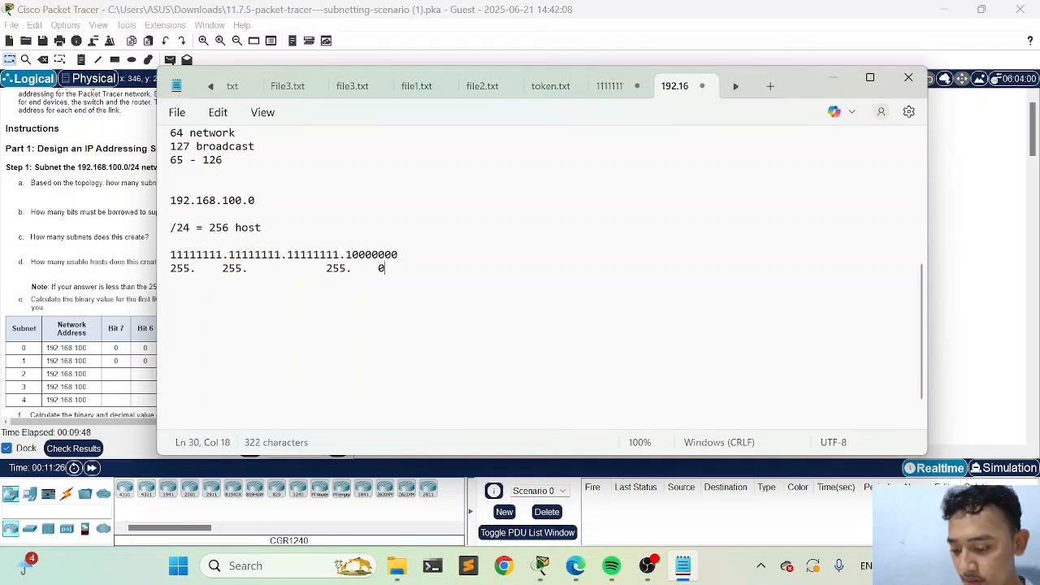
{"action": "key", "text": "BackSpace"}
{"action": "type", "text": "192"}
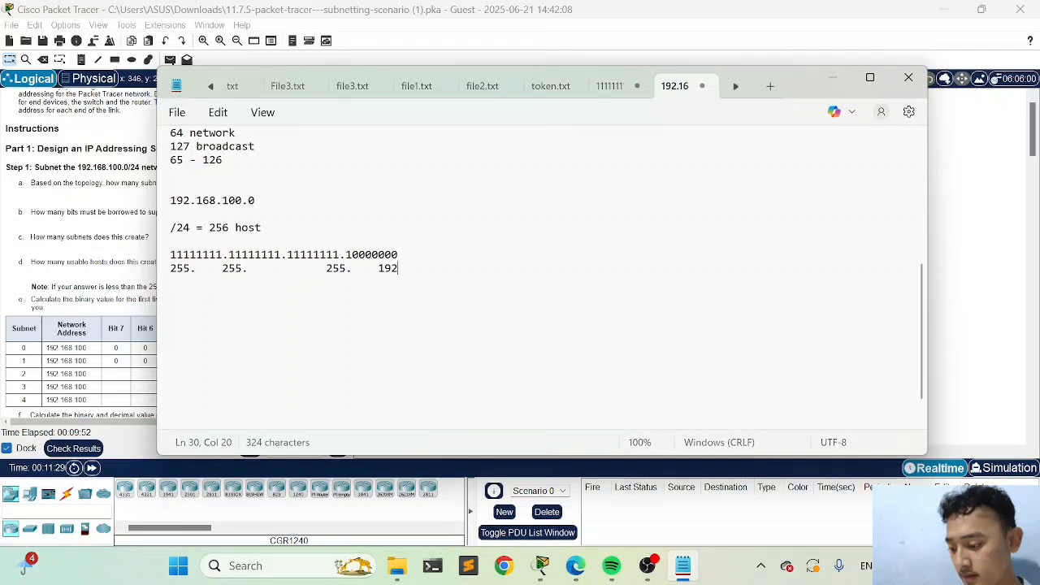
{"action": "key", "text": "Down"}
{"action": "key", "text": "Return"}
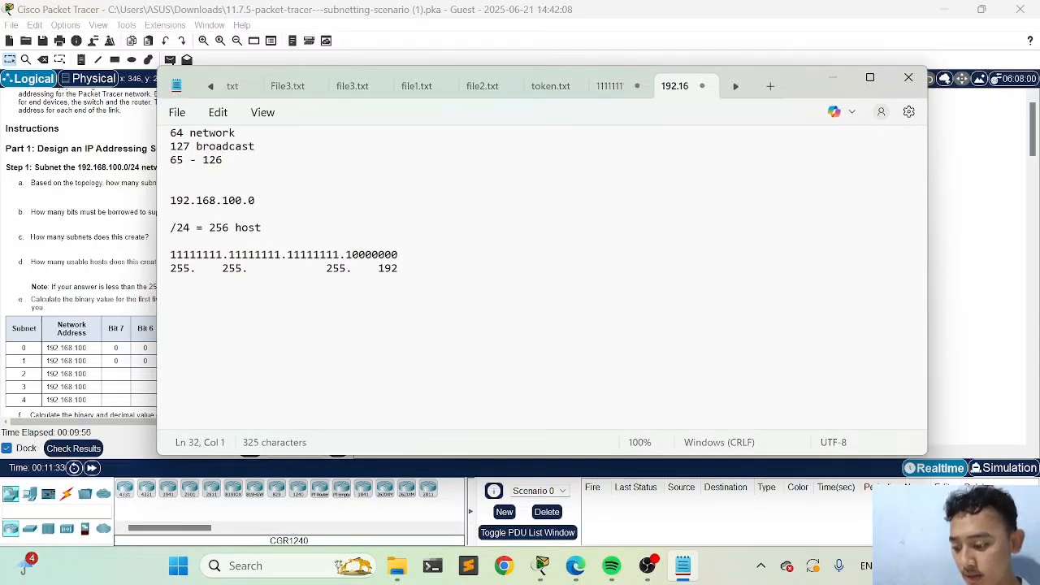
{"action": "left_click", "coordinate": [398, 269]}
{"action": "key", "text": "BackSpace"}
{"action": "key", "text": "BackSpace"}
{"action": "type", "text": "28"}
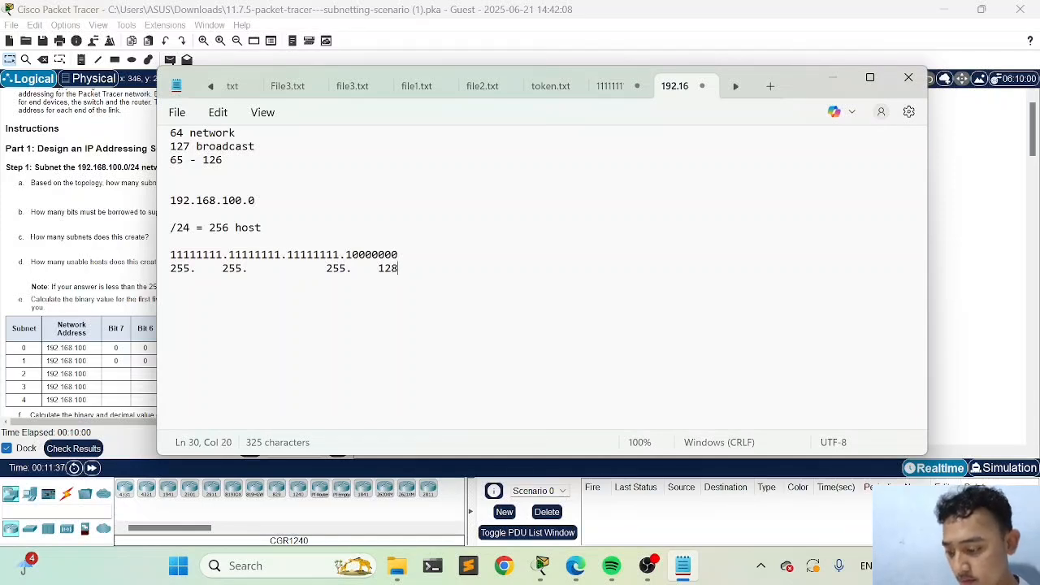
Write the block size calculation 256 - 128 = 128 below the decimal mask, after a blank line
{"action": "scroll", "coordinate": [541, 277], "scroll_direction": "up", "scroll_amount": 7}
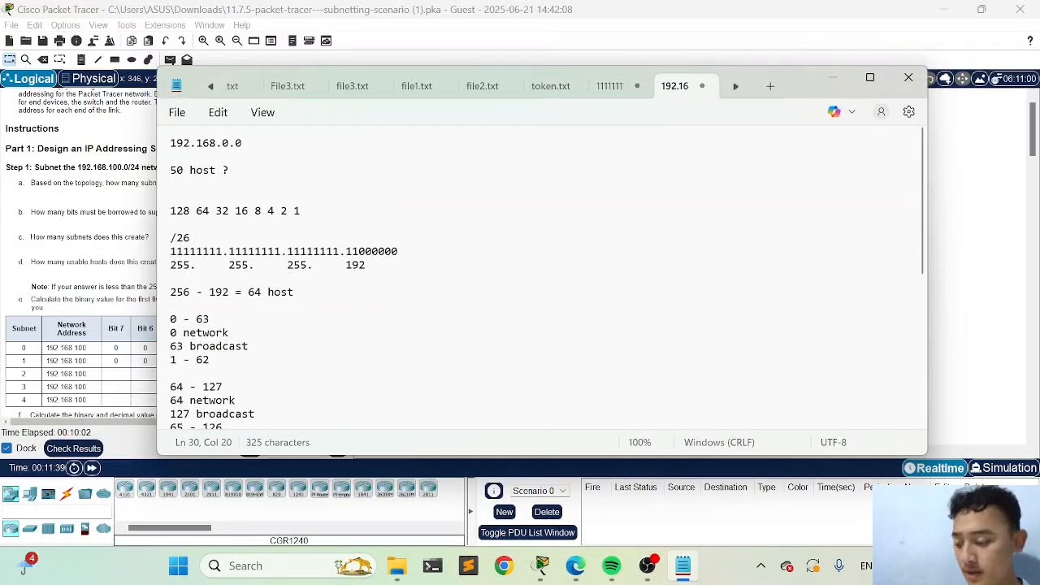
{"action": "scroll", "coordinate": [541, 276], "scroll_direction": "down", "scroll_amount": 8}
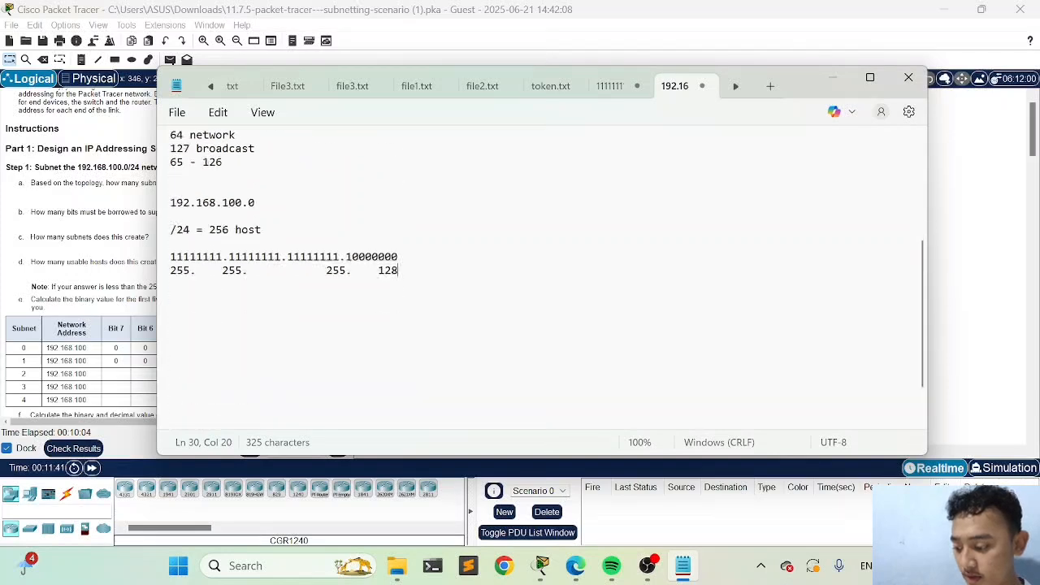
{"action": "left_click", "coordinate": [165, 248]}
{"action": "key", "text": "Up"}
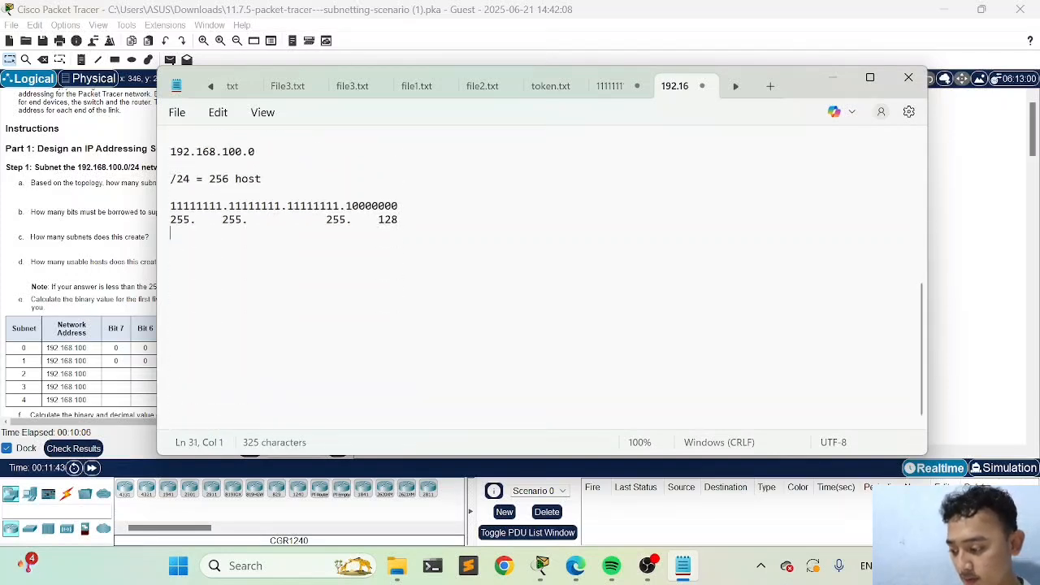
{"action": "key", "text": "Return"}
{"action": "type", "text": "256"}
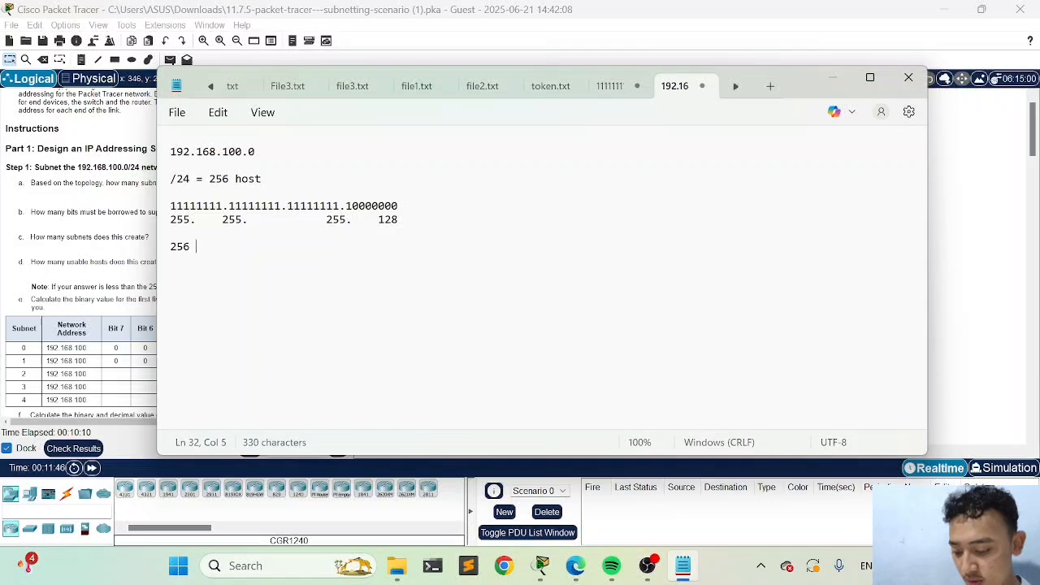
{"action": "type", "text": " - 12"}
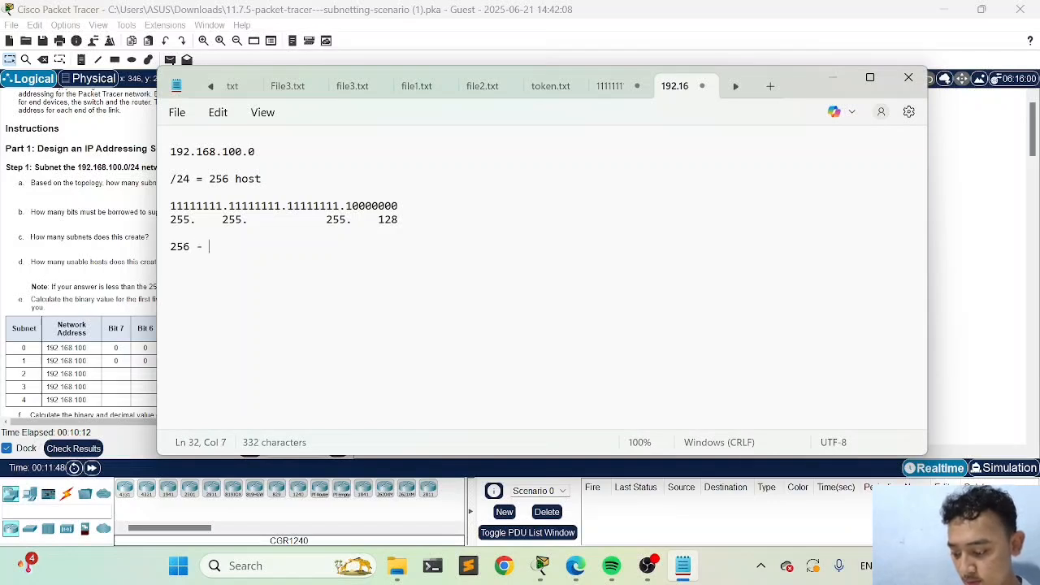
{"action": "type", "text": "8"}
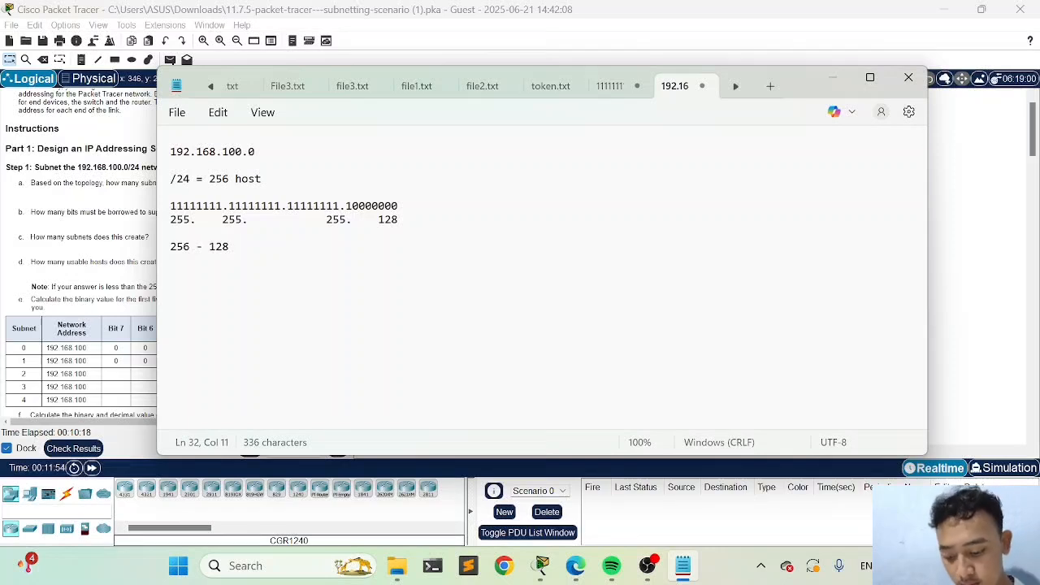
{"action": "type", "text": "="}
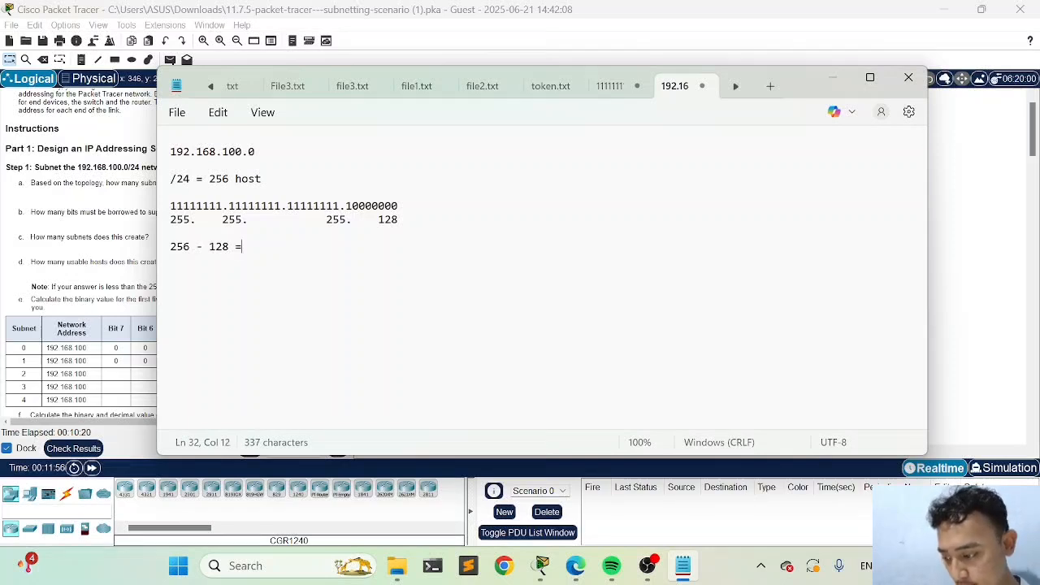
{"action": "type", "text": " 128"}
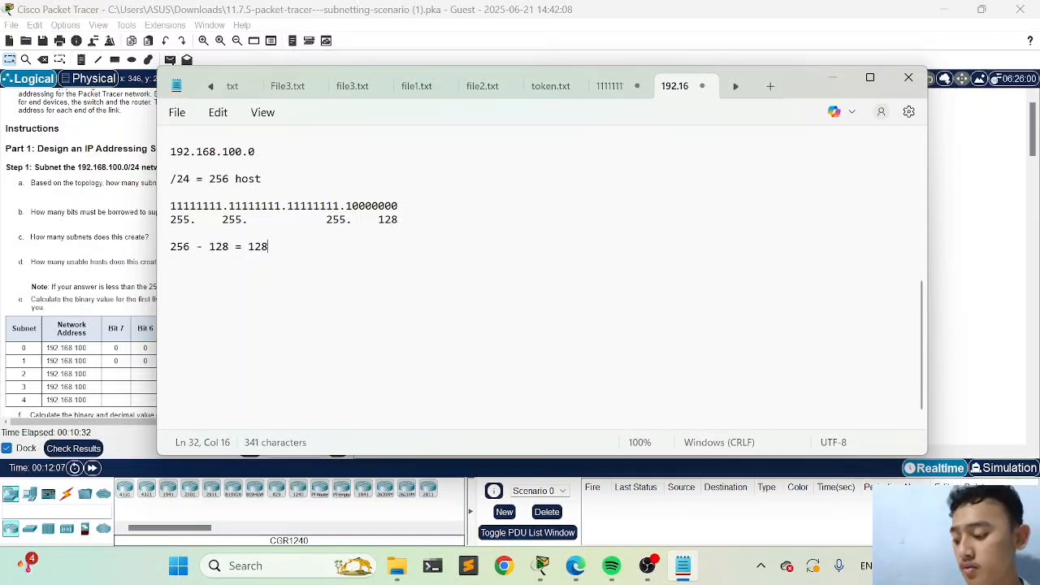
Clear the result after the equals sign in the block size calculation
{"action": "key", "text": "BackSpace"}
{"action": "key", "text": "BackSpace"}
{"action": "key", "text": "BackSpace"}
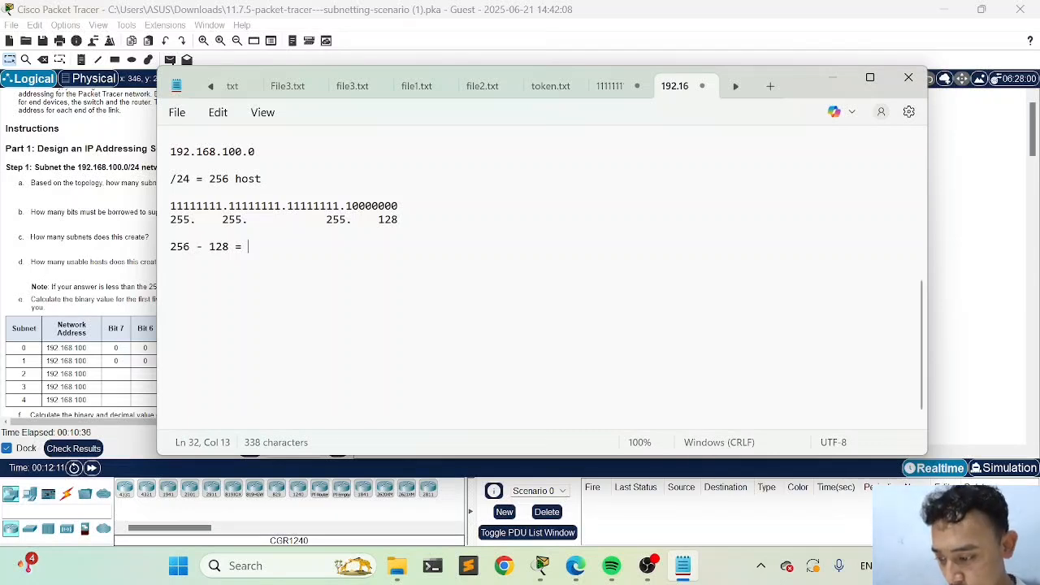
Change the binary mask's last octet to 11100000 and set the last decimal octet to 224
{"action": "left_click", "coordinate": [358, 206]}
{"action": "key", "text": "BackSpace"}
{"action": "type", "text": "1"}
{"action": "key", "text": "Right"}
{"action": "key", "text": "BackSpace"}
{"action": "type", "text": "1"}
{"action": "left_click", "coordinate": [398, 219]}
{"action": "key", "text": "BackSpace"}
{"action": "key", "text": "BackSpace"}
{"action": "key", "text": "BackSpace"}
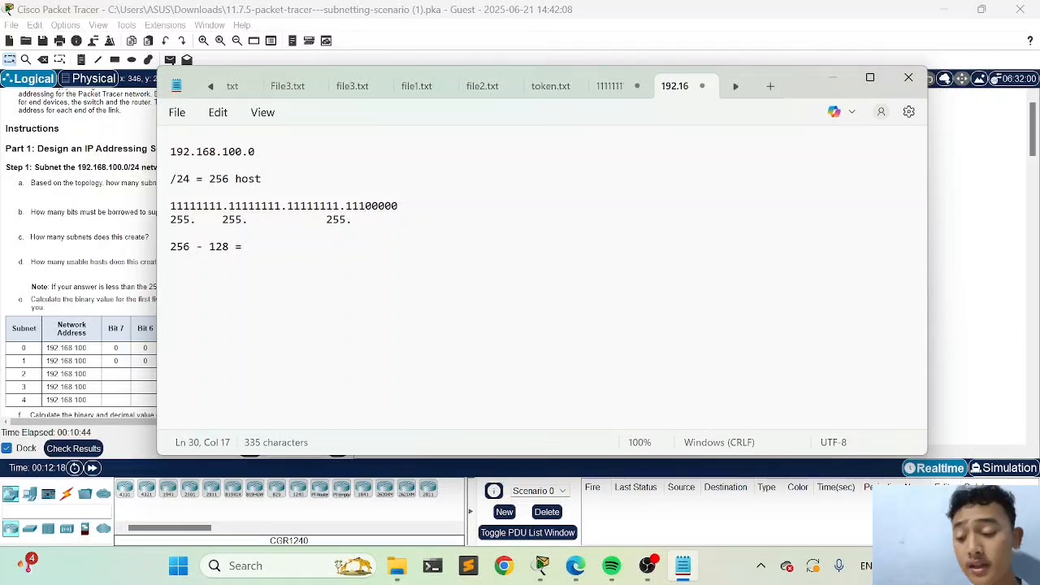
{"action": "type", "text": "224"}
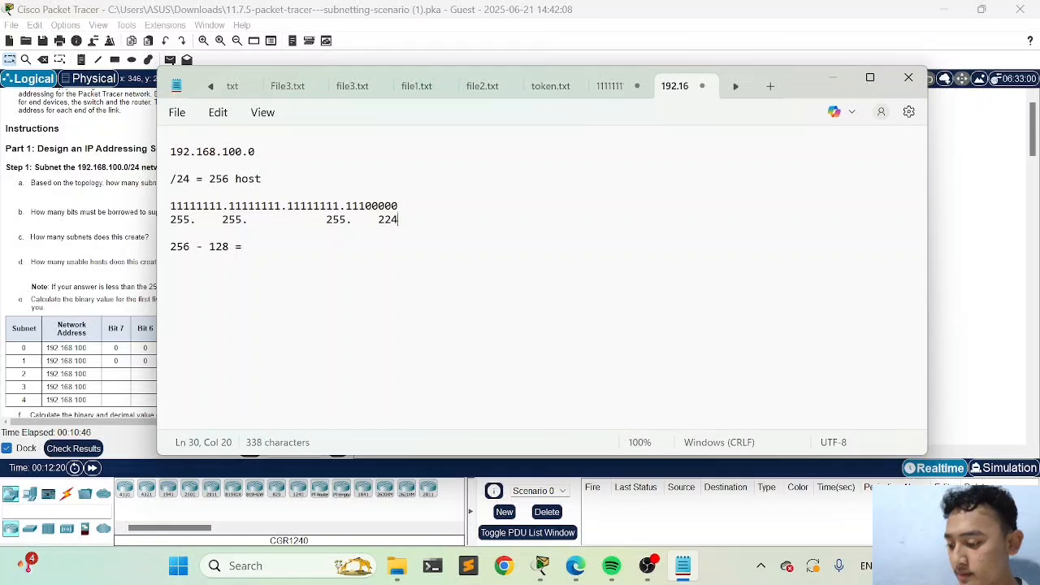
Replace the number subtracted from 256 in the block size calculation with 224
{"action": "left_click", "coordinate": [236, 246]}
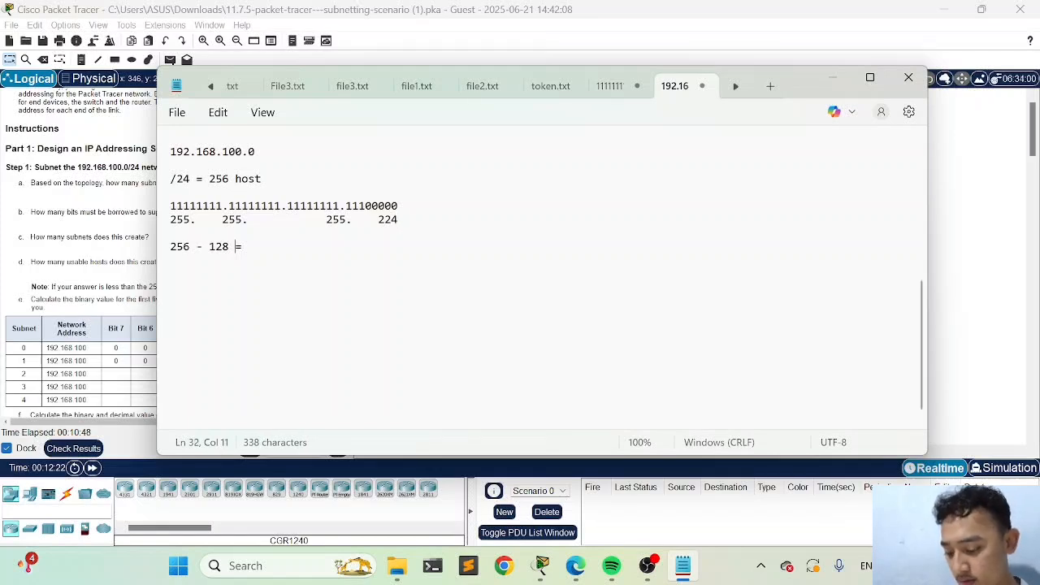
{"action": "key", "text": "BackSpace"}
{"action": "key", "text": "BackSpace"}
{"action": "key", "text": "BackSpace"}
{"action": "type", "text": "224"}
Insert the prefix /27 on its own line directly above the calculation, and return to the end of the calculation
{"action": "key", "text": "Home"}
{"action": "key", "text": "Return"}
{"action": "key", "text": "Up"}
{"action": "type", "text": "/27"}
{"action": "left_click", "coordinate": [248, 260]}
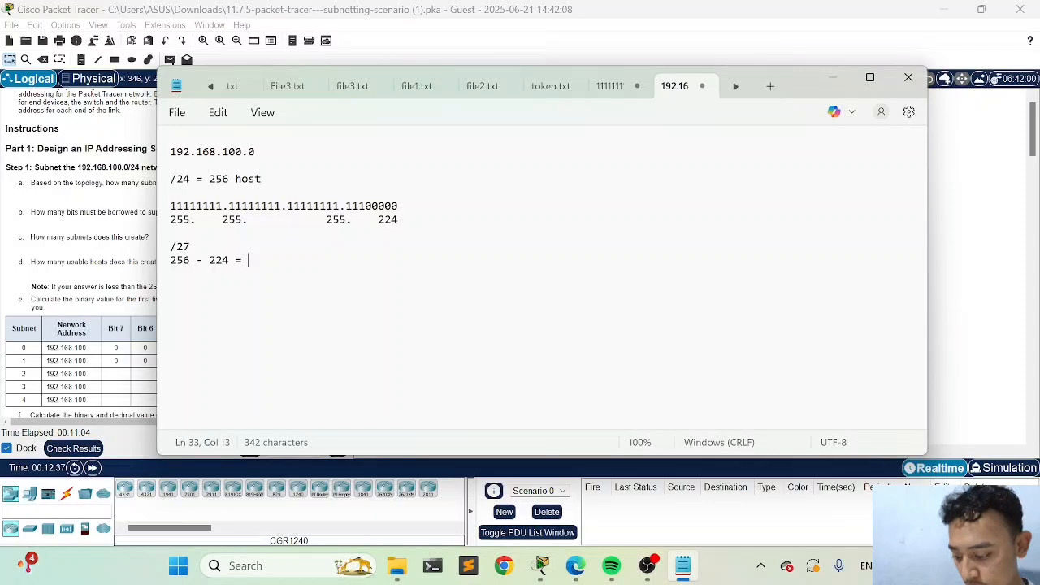
{"action": "type", "text": "2"}
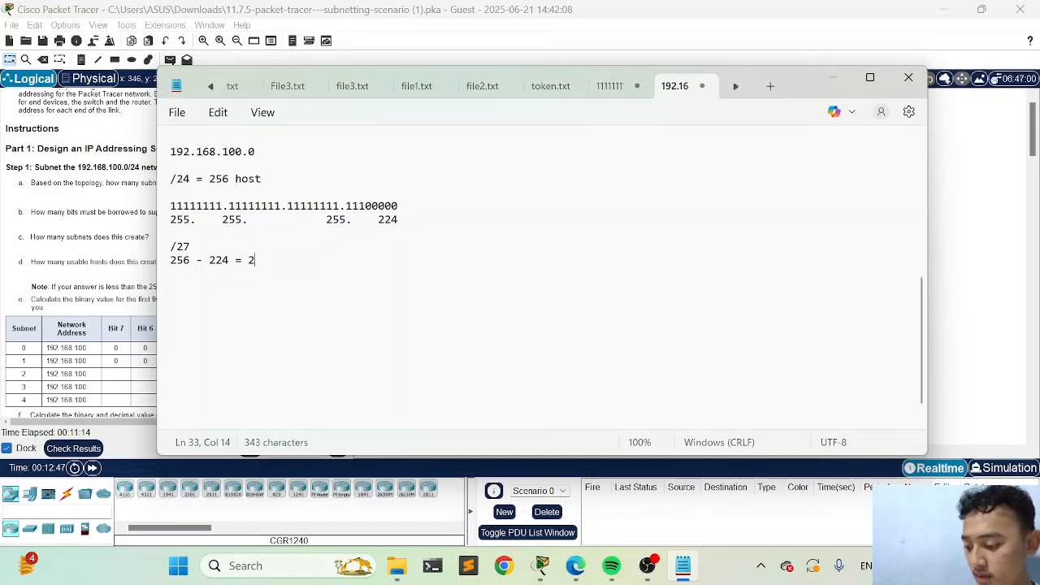
Complete the block size calculation with the result "32 host" after the equals sign
{"action": "key", "text": "Left"}
{"action": "type", "text": "32"}
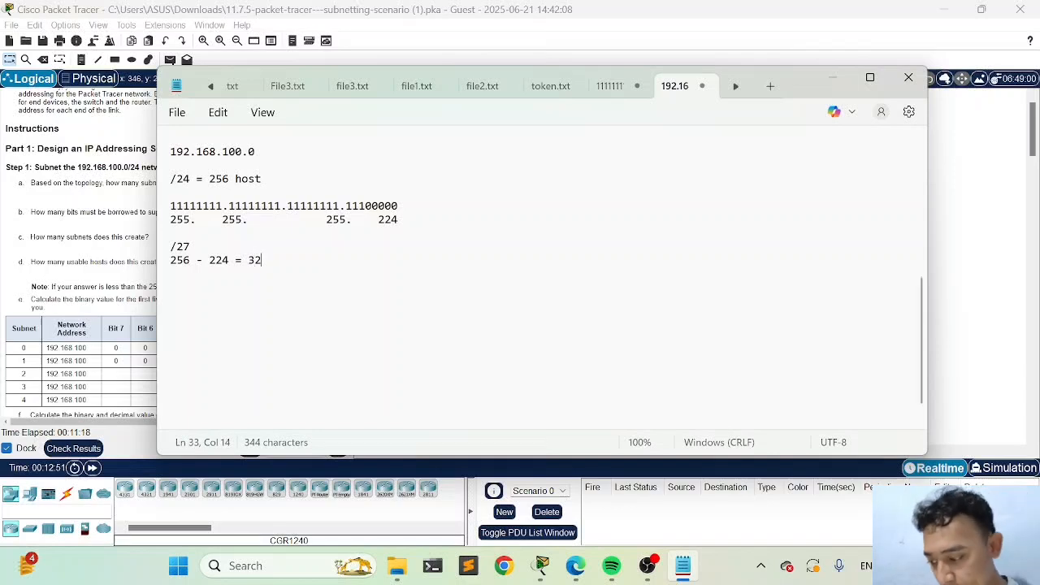
{"action": "type", "text": " host"}
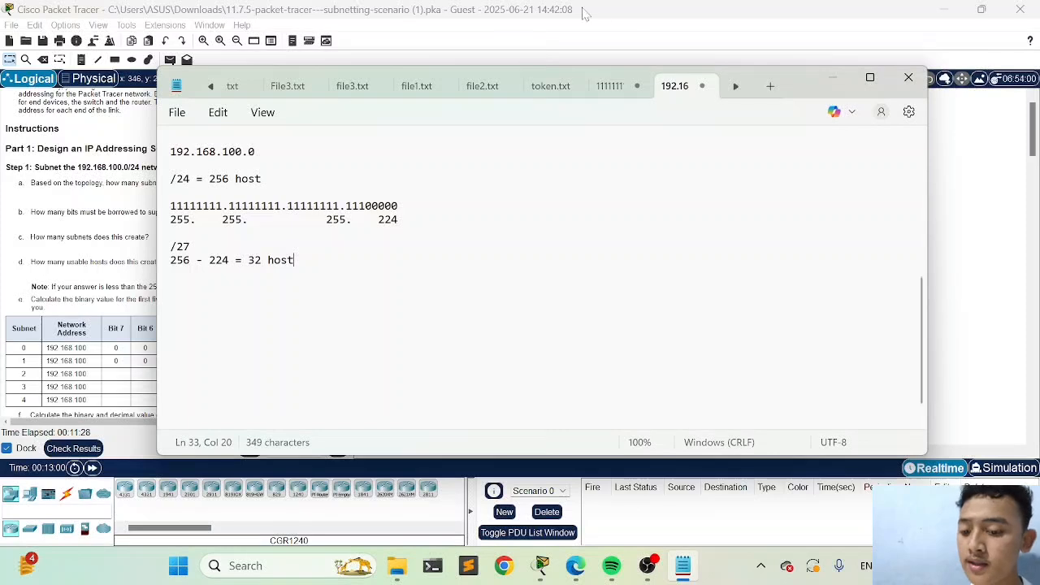
Switch to Packet Tracer, review the assessment items in the activity's check results, and return to the topology
{"action": "left_click", "coordinate": [982, 104]}
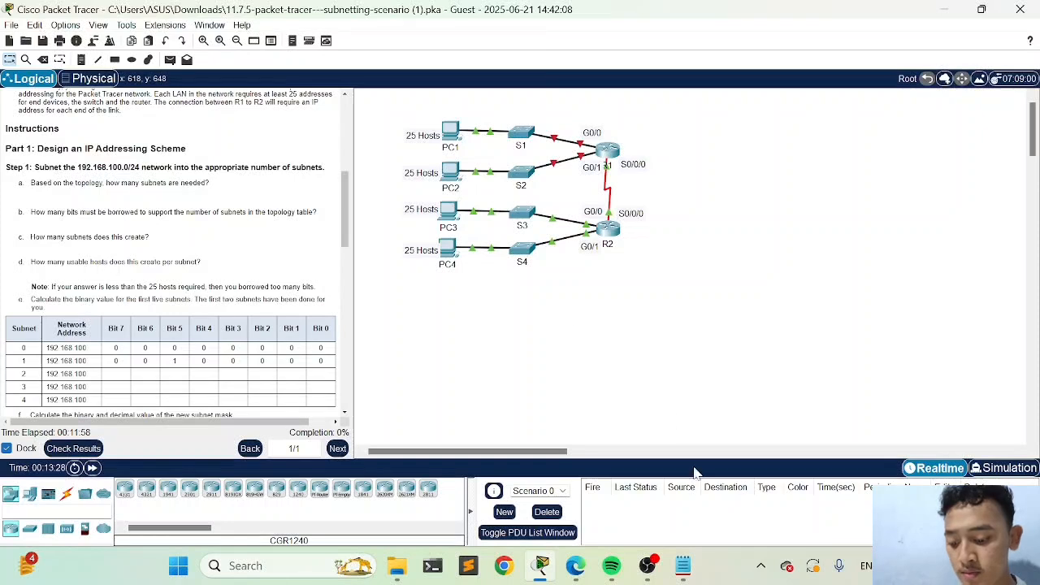
{"action": "left_click", "coordinate": [684, 567]}
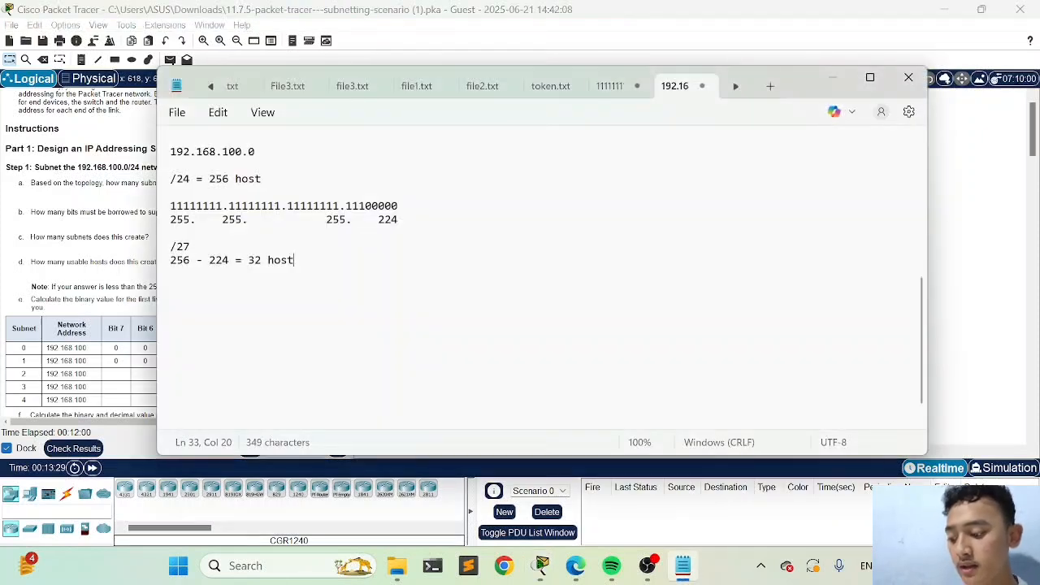
{"action": "left_click", "coordinate": [832, 77]}
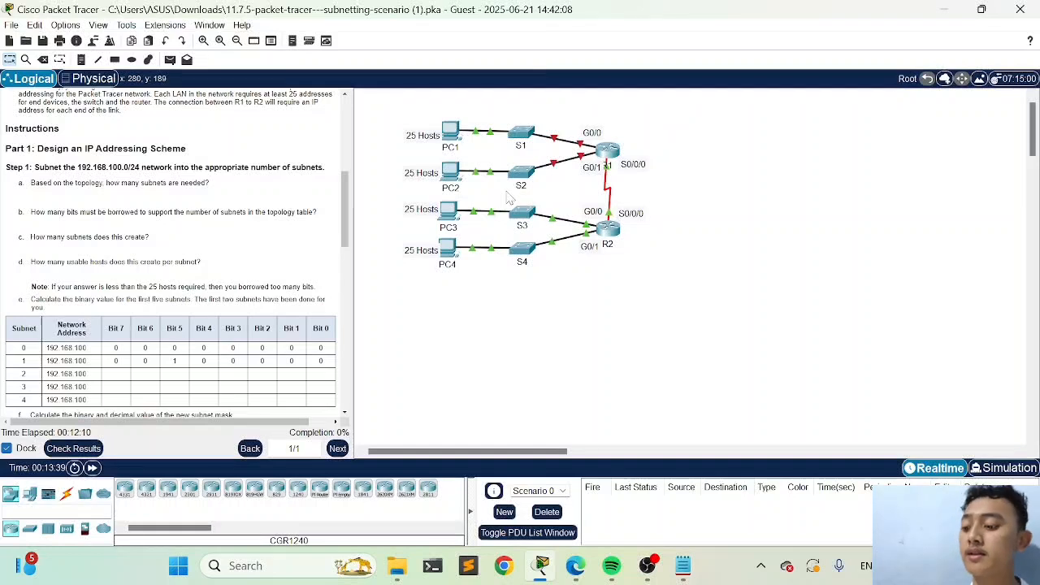
{"action": "scroll", "coordinate": [268, 276], "scroll_direction": "down", "scroll_amount": 2}
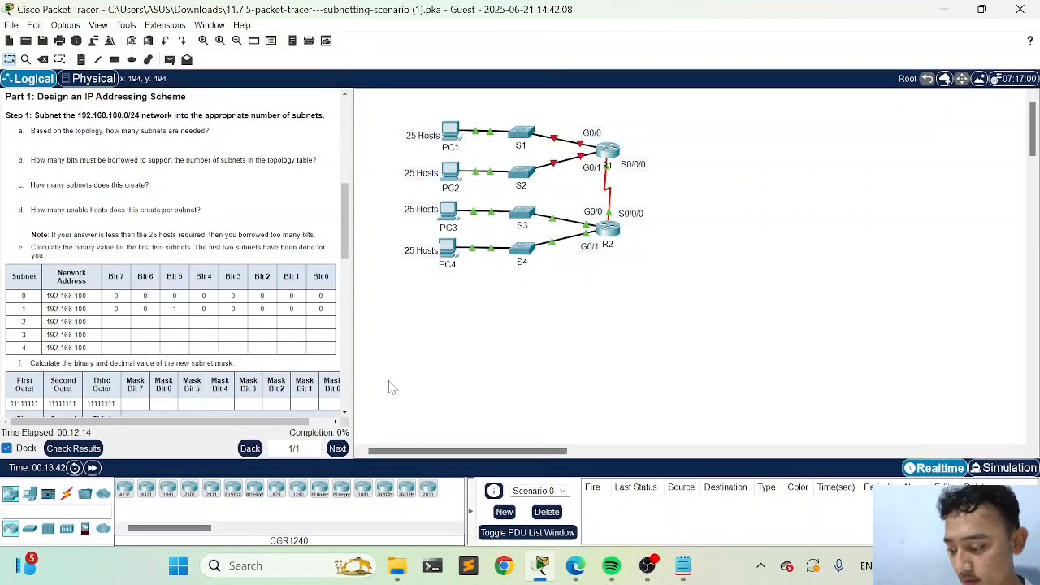
{"action": "left_click", "coordinate": [99, 451]}
{"action": "left_click", "coordinate": [145, 91]}
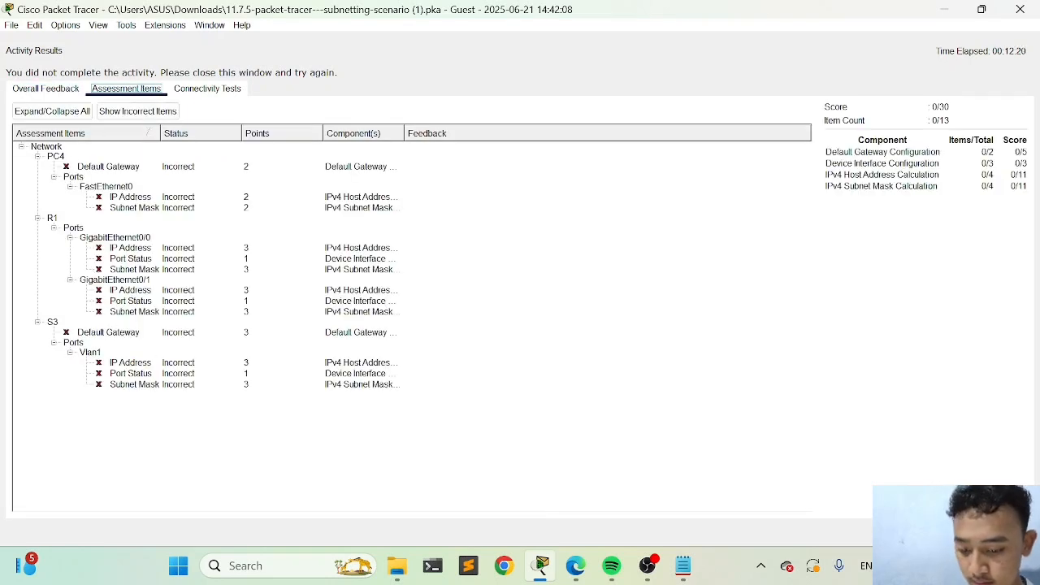
{"action": "key", "text": "Escape"}
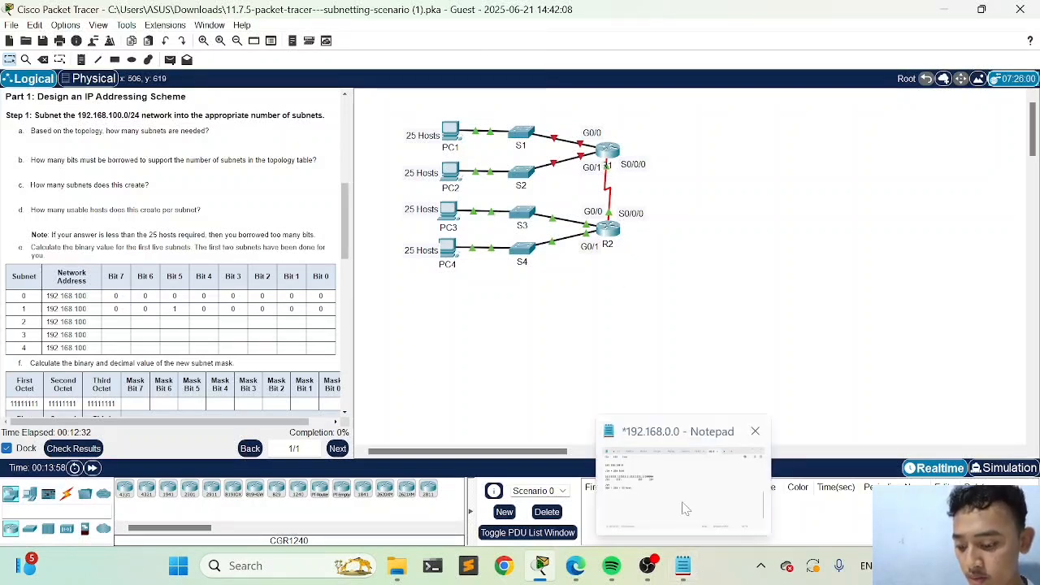
Switch to Notepad and add the network address 192.168.100.0 below the block size calculation, followed by blank lines
{"action": "left_click", "coordinate": [684, 566]}
{"action": "key", "text": "Return"}
{"action": "key", "text": "Return"}
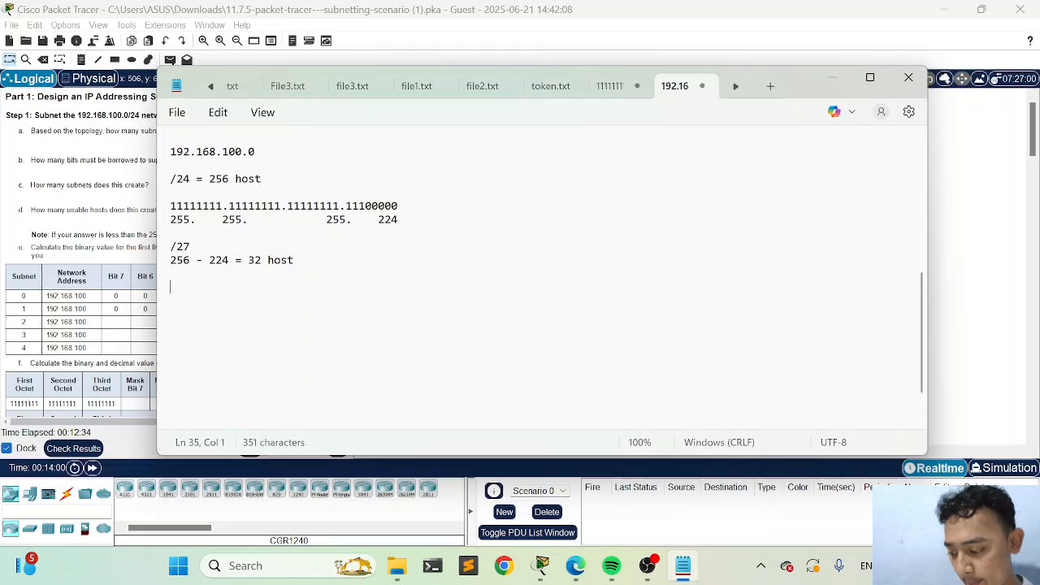
{"action": "type", "text": "192."}
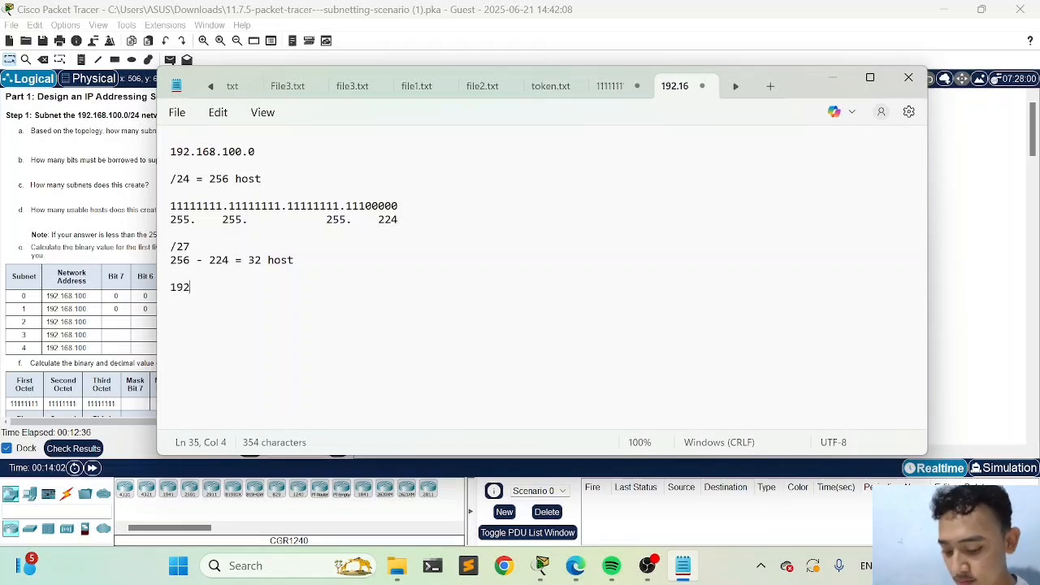
{"action": "key", "text": "BackSpace"}
{"action": "type", "text": ".1"}
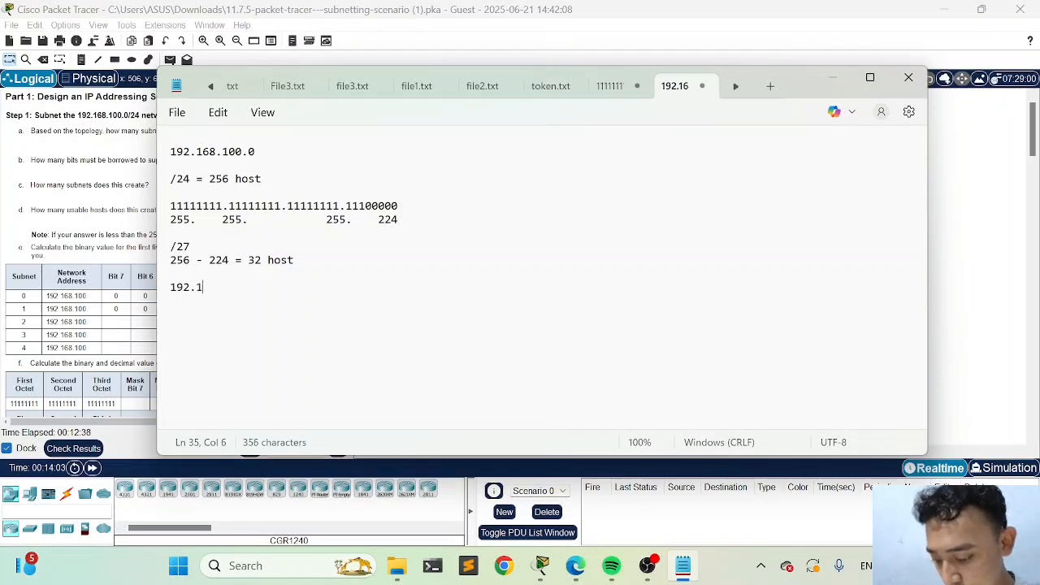
{"action": "type", "text": "68.1"}
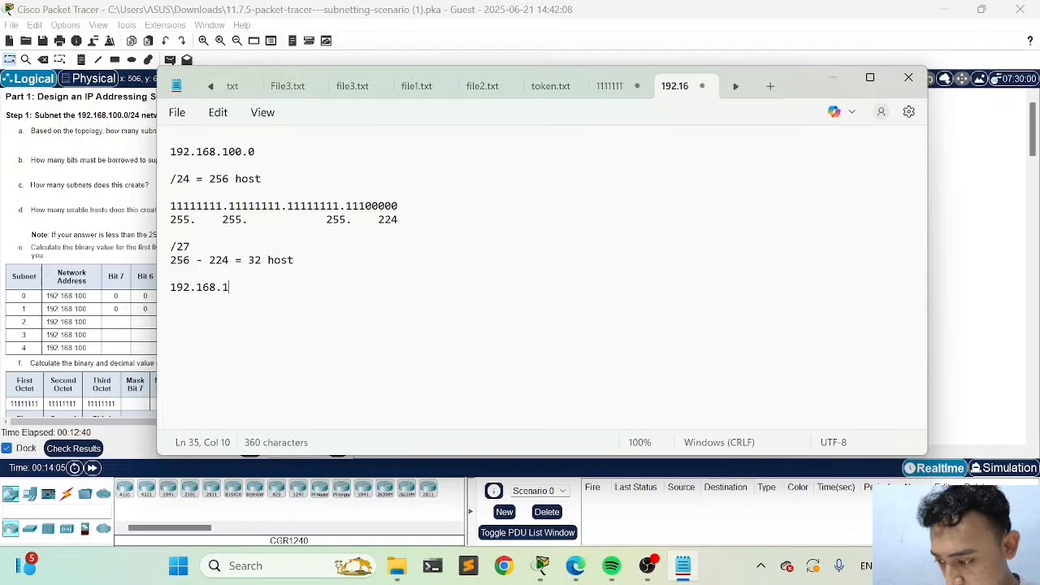
{"action": "type", "text": "00."}
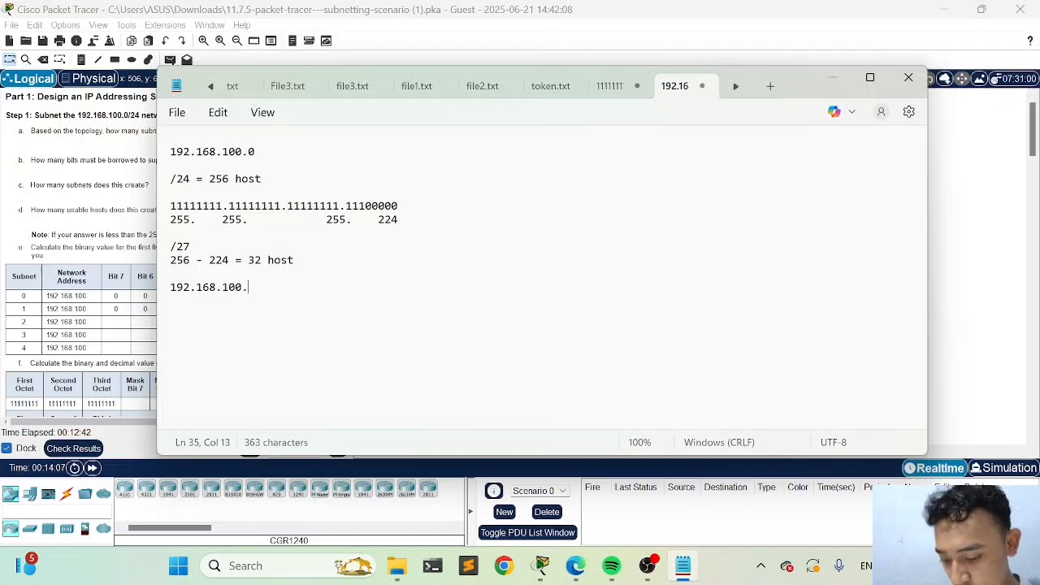
{"action": "type", "text": "0"}
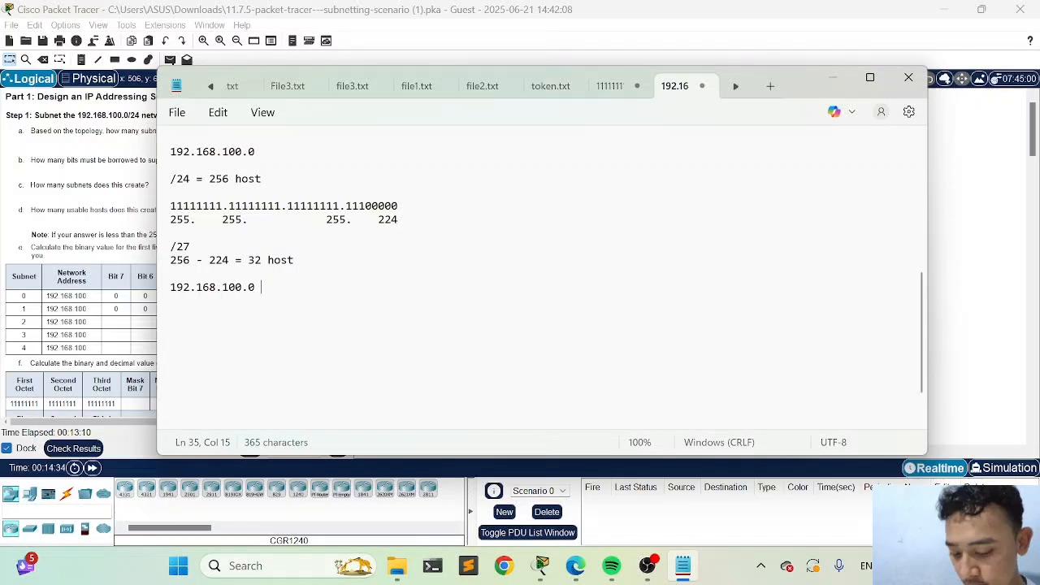
{"action": "key", "text": "Return"}
{"action": "key", "text": "Return"}
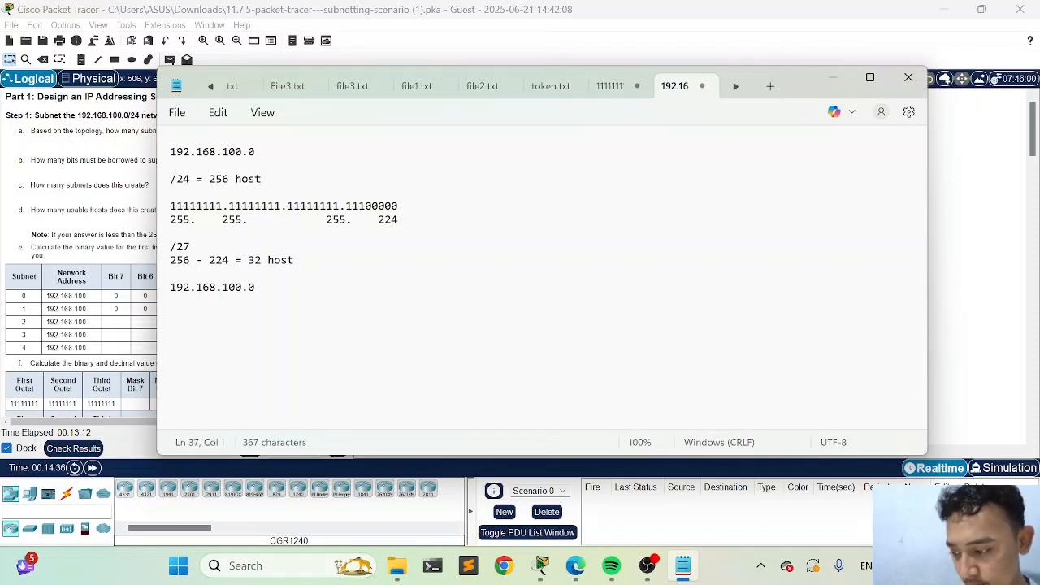
{"action": "key", "text": "Return"}
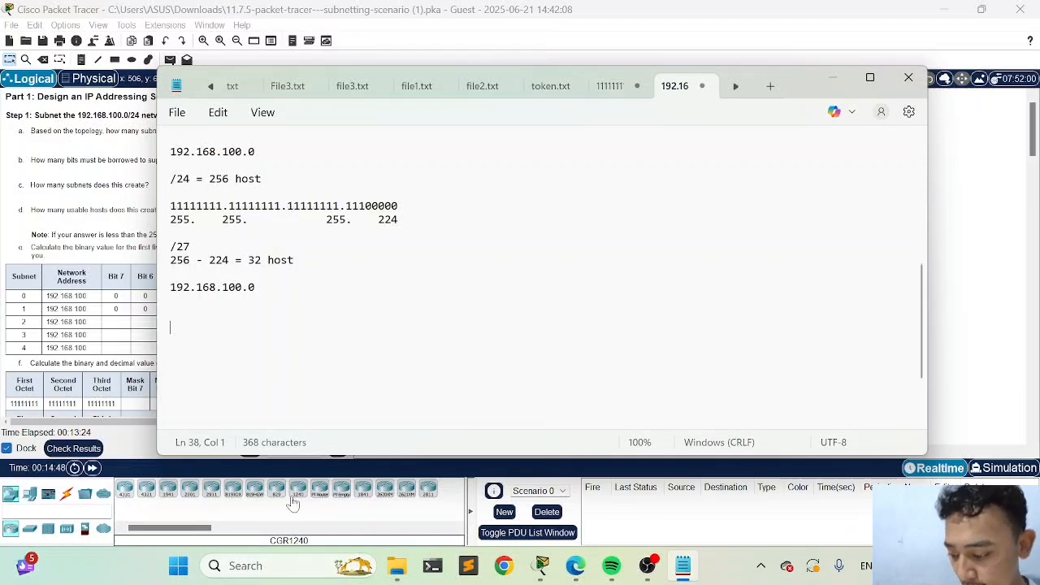
Open Calculator, divide 256 by 32 to find the number of subnets, and return to Notepad
{"action": "left_click", "coordinate": [289, 567]}
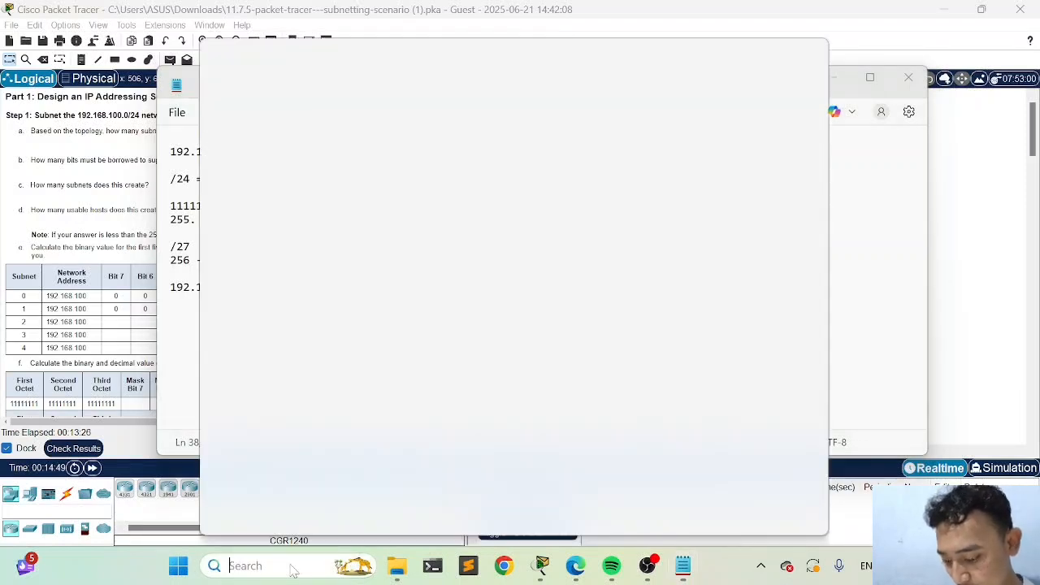
{"action": "type", "text": "kal"}
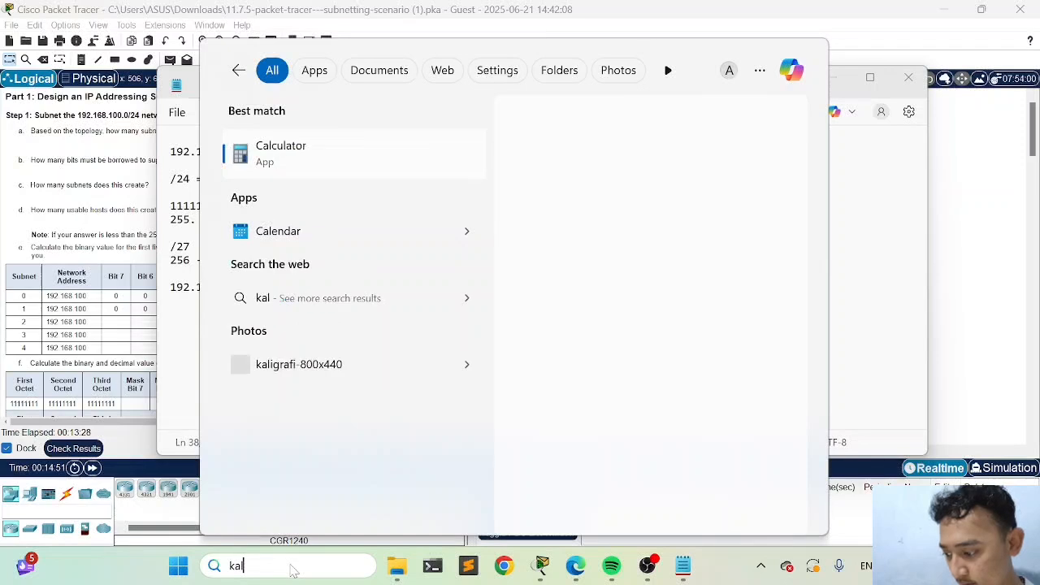
{"action": "left_click", "coordinate": [328, 145]}
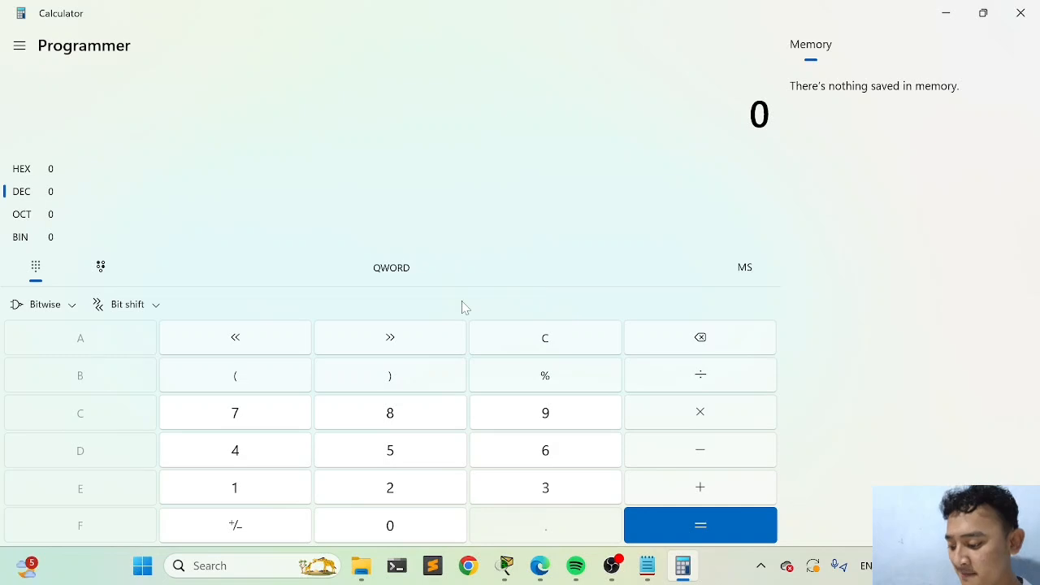
{"action": "left_click", "coordinate": [403, 471]}
{"action": "type", "text": "56"}
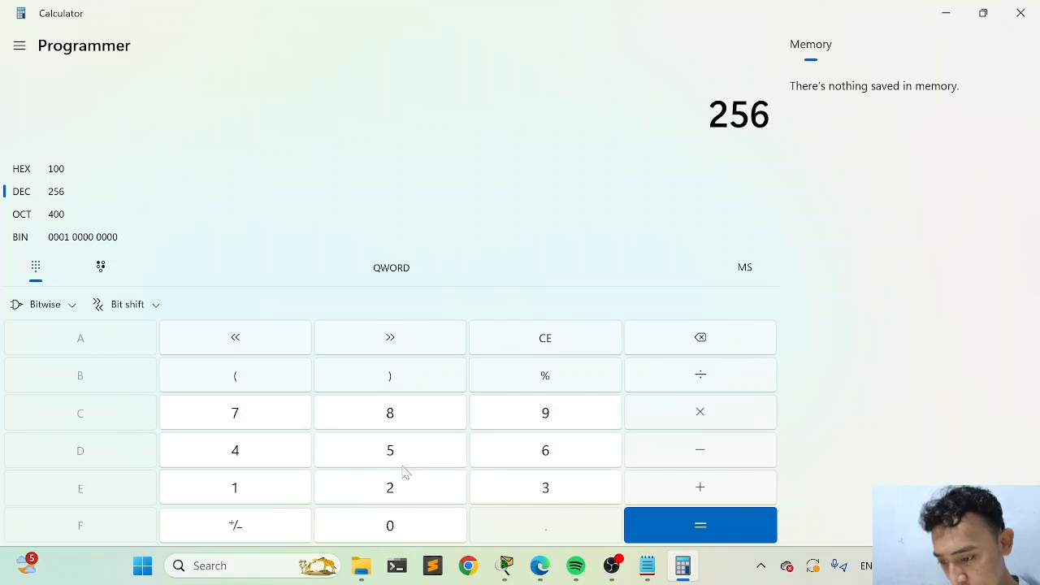
{"action": "left_click", "coordinate": [688, 376]}
{"action": "type", "text": "32"}
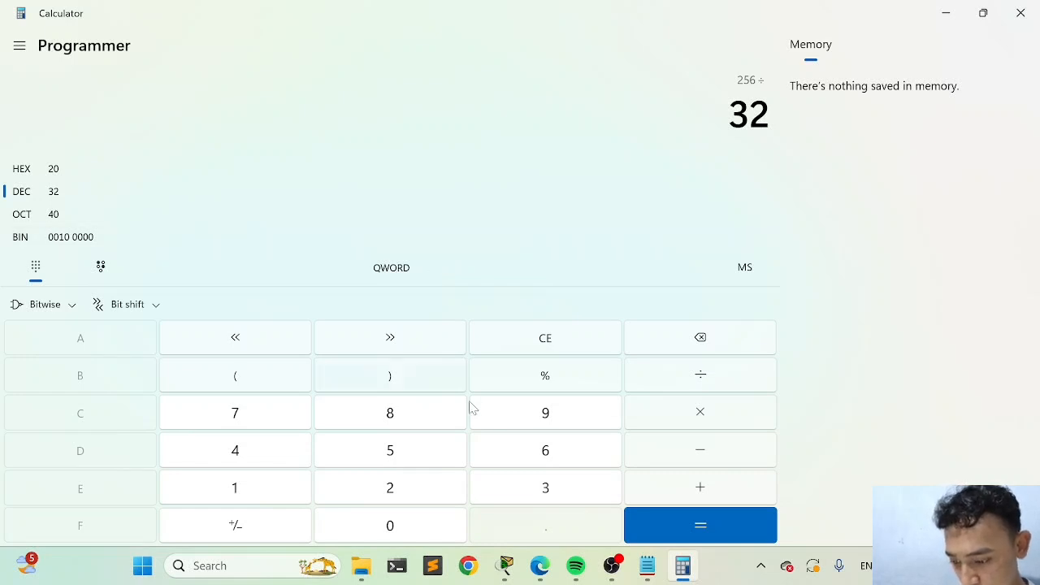
{"action": "left_click", "coordinate": [658, 533]}
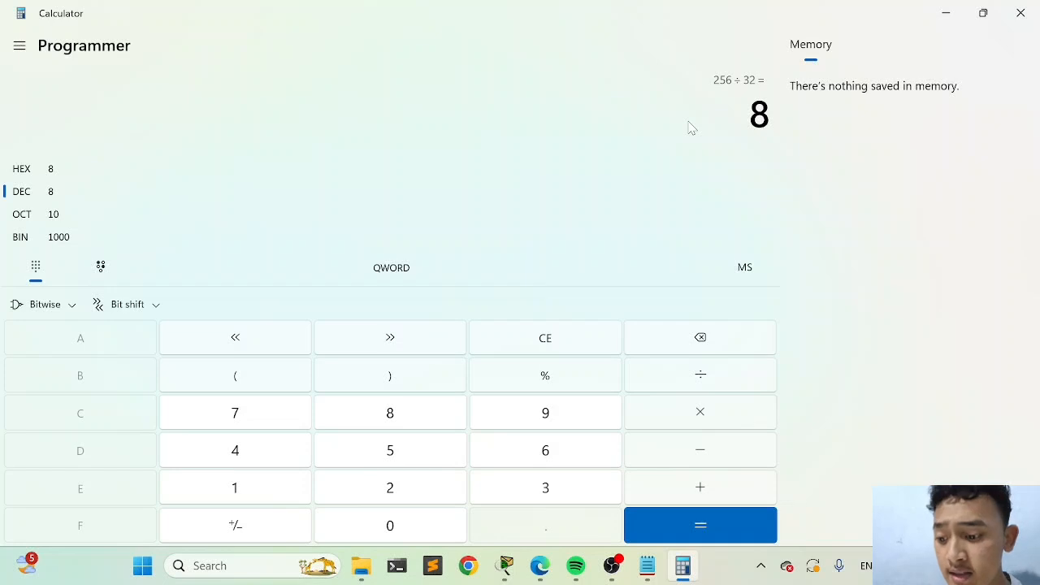
{"action": "left_click", "coordinate": [946, 12]}
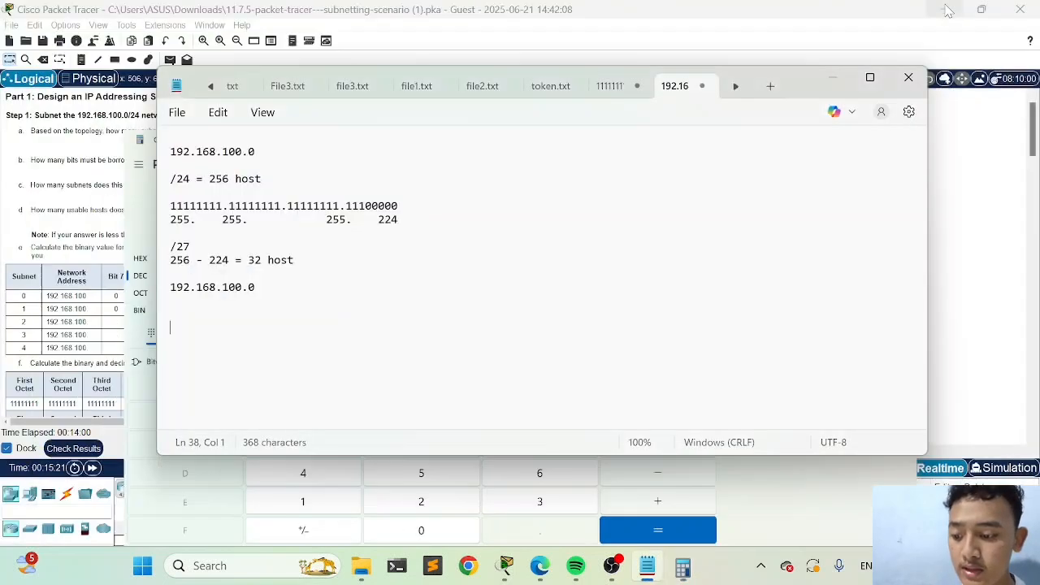
Append "- 31" after the network address 192.168.100.0 on the line below the calculation
{"action": "key", "text": "Up"}
{"action": "key", "text": "Up"}
{"action": "key", "text": "Left"}
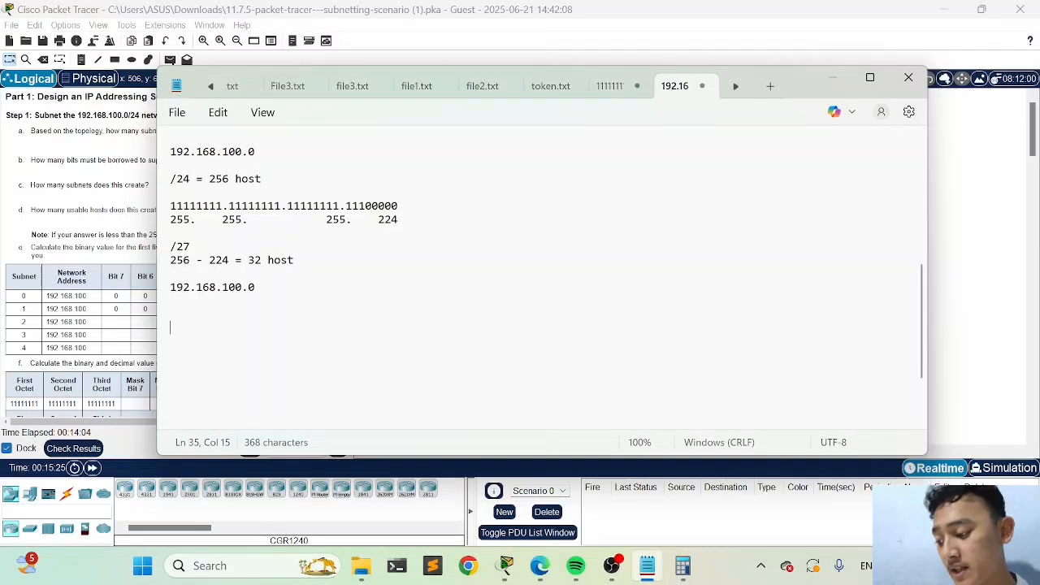
{"action": "type", "text": "- 31"}
{"action": "key", "text": "Left"}
{"action": "key", "text": "Left"}
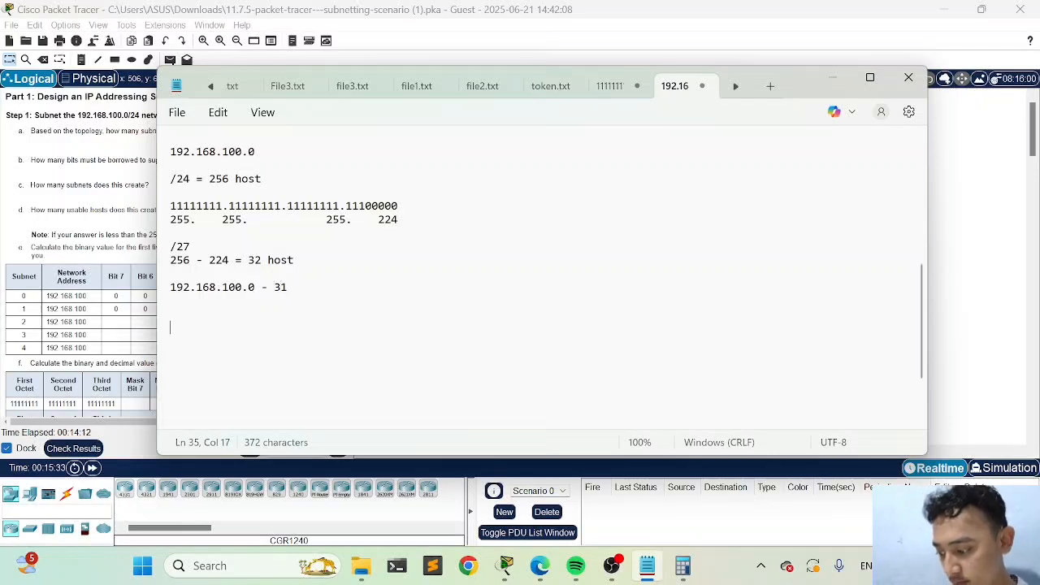
Copy 192.168.100.0 and insert it without its final 0 before 31, making the range's end 192.168.100.31
{"action": "left_click_drag", "start_coordinate": [256, 288], "coordinate": [165, 296]}
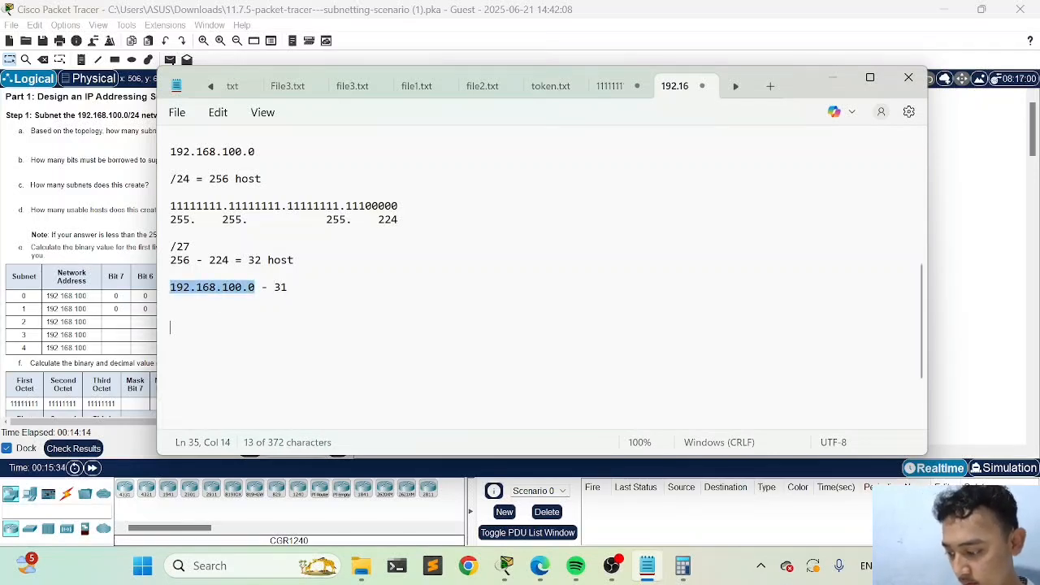
{"action": "key", "text": "ctrl+c"}
{"action": "key", "text": "Right"}
{"action": "key", "text": "Right"}
{"action": "key", "text": "Right"}
{"action": "key", "text": "Right"}
{"action": "key", "text": "ctrl+v"}
{"action": "key", "text": "BackSpace"}
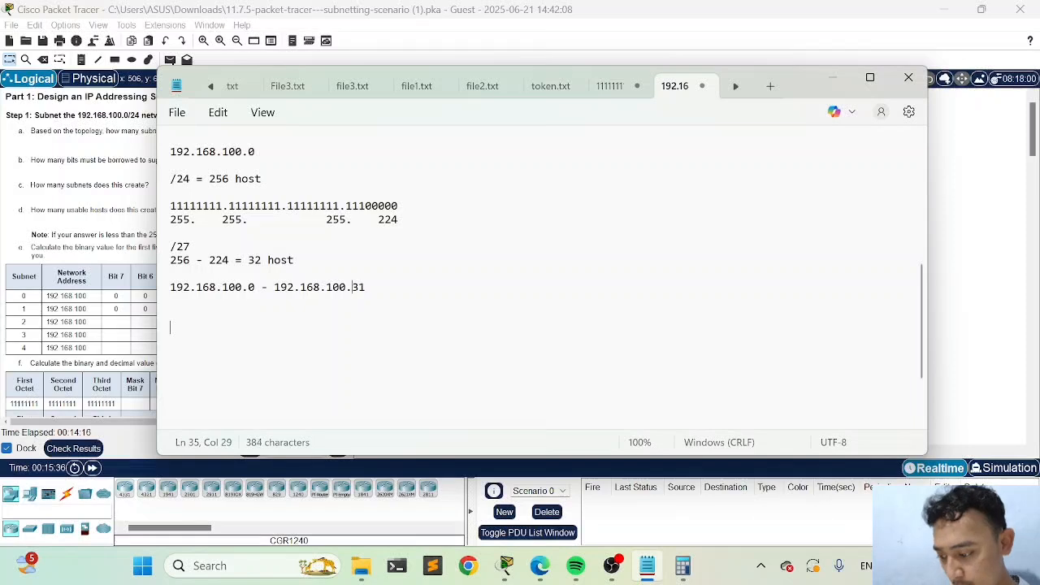
Add the second subnet range 192.168.100.32 - 192.168.100.63 below the first range, leaving a blank line between them
{"action": "triple_click", "coordinate": [168, 290]}
{"action": "left_click", "coordinate": [255, 290]}
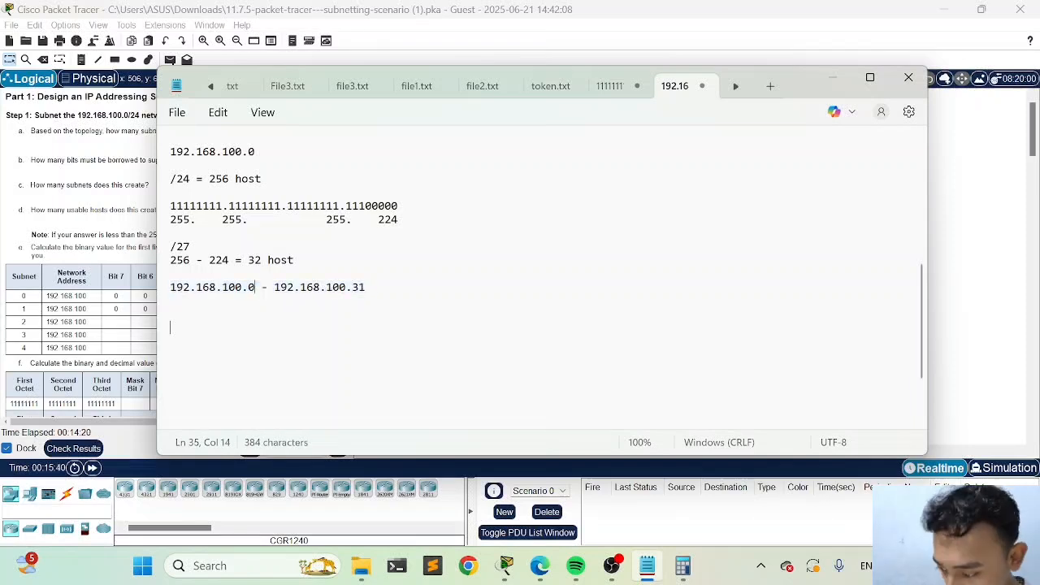
{"action": "left_click_drag", "start_coordinate": [280, 287], "coordinate": [358, 287]}
{"action": "key", "text": "shift+Right"}
{"action": "key", "text": "Right"}
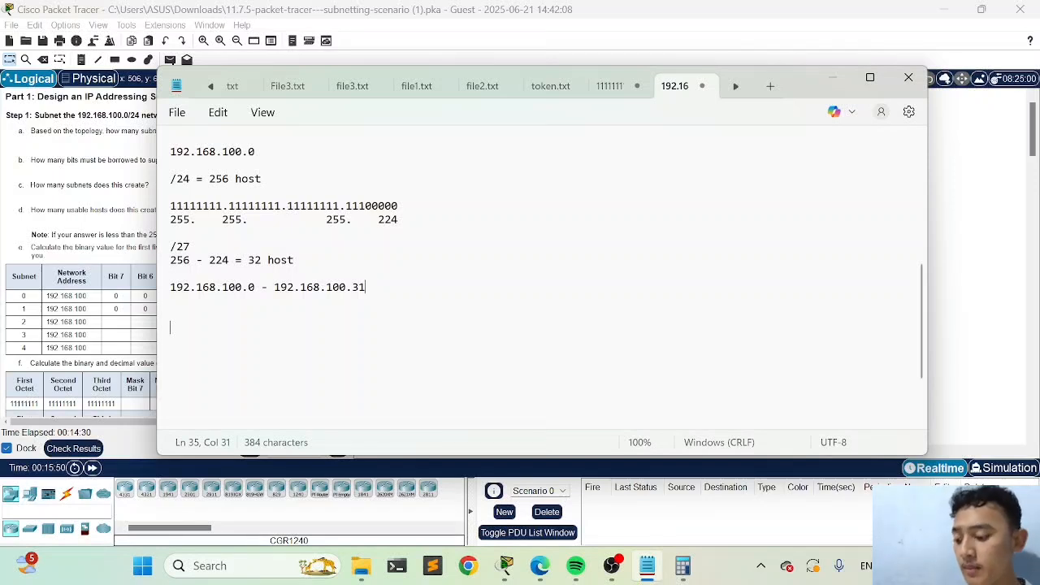
{"action": "key", "text": "Return"}
{"action": "key", "text": "Return"}
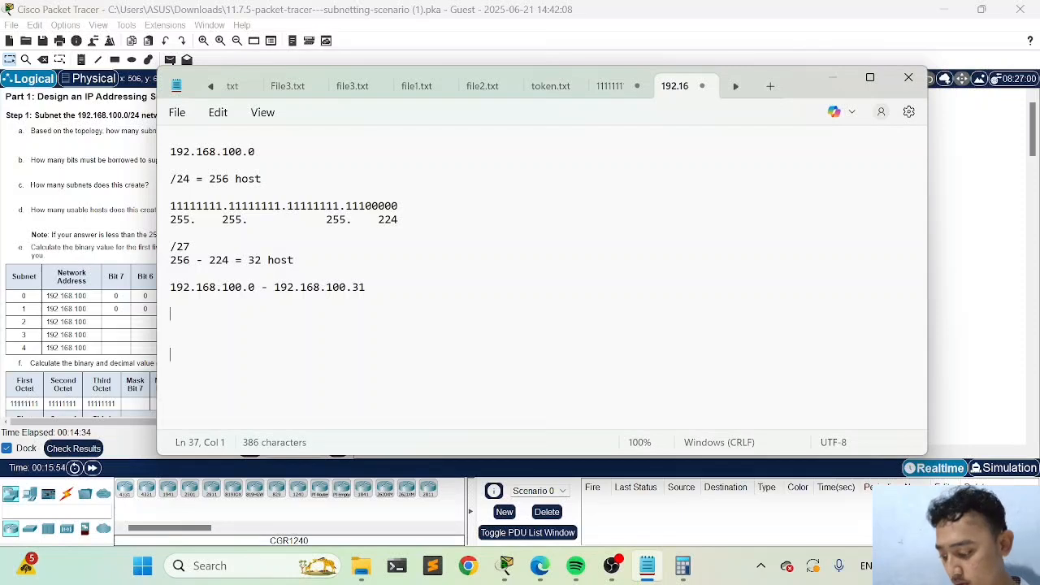
{"action": "key", "text": "ctrl+v"}
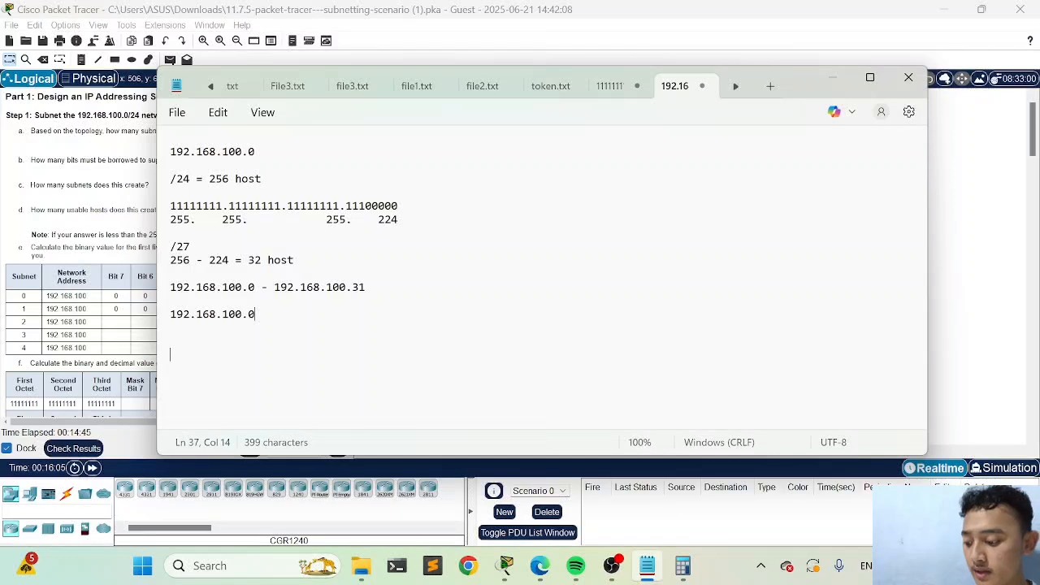
{"action": "key", "text": "BackSpace"}
{"action": "type", "text": "32 -"}
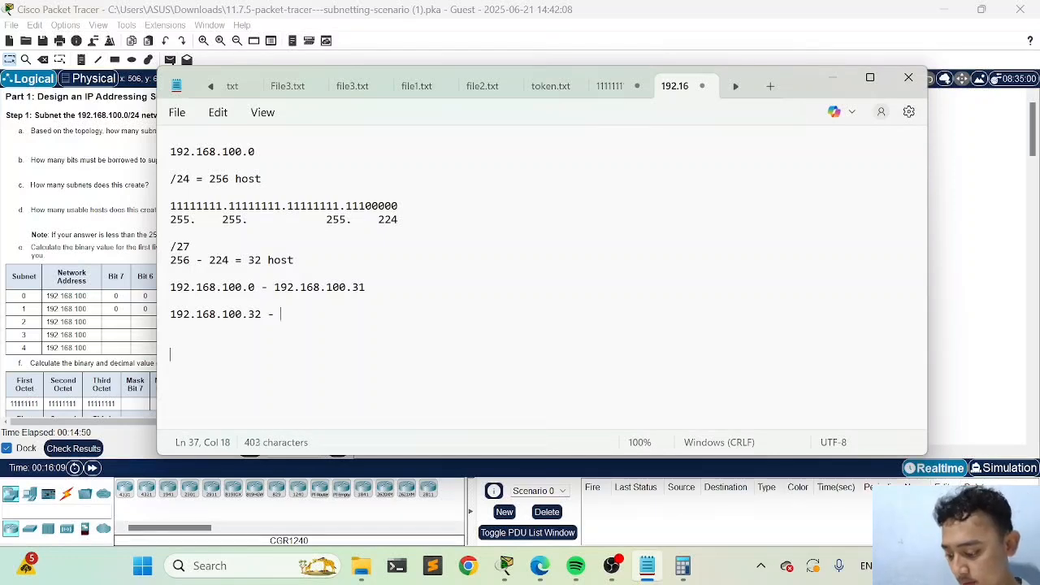
{"action": "key", "text": "BackSpace"}
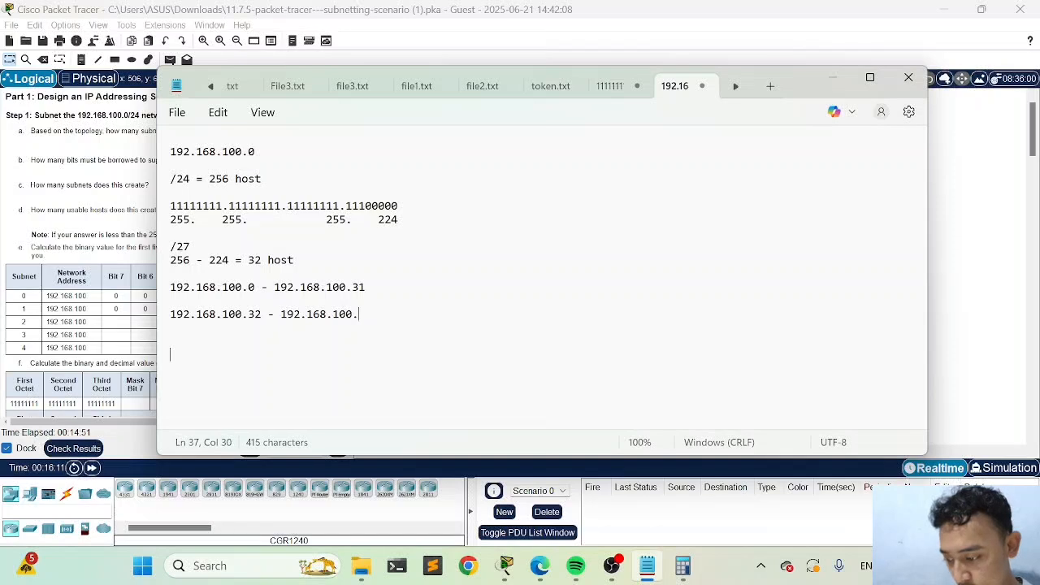
{"action": "type", "text": "63"}
{"action": "key", "text": "Return"}
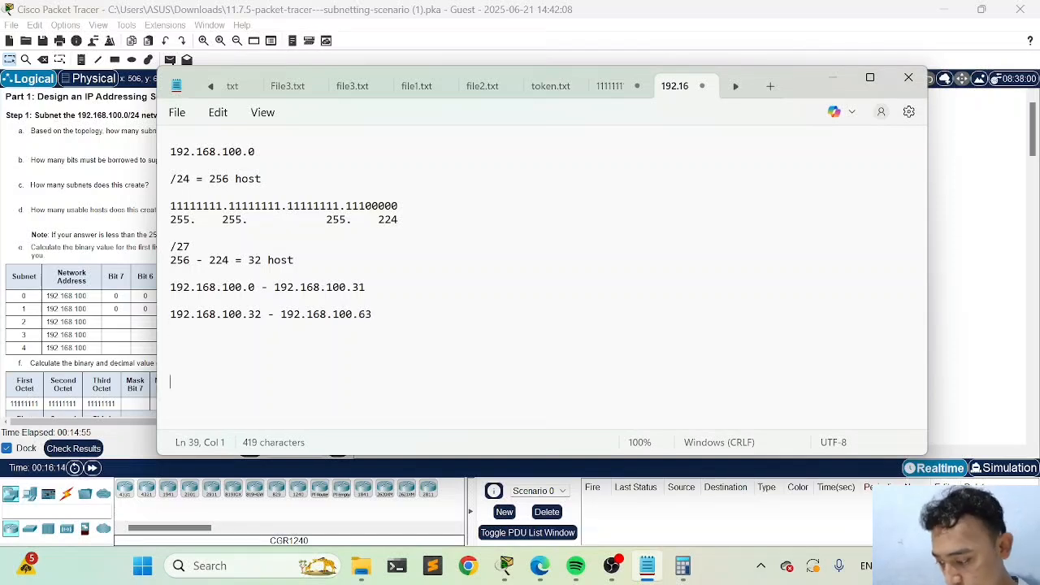
Add the third subnet range 192.168.100.64 - 192.168.100.95 on the current line of the notes
{"action": "key", "text": "ctrl+v"}
{"action": "key", "text": "BackSpace"}
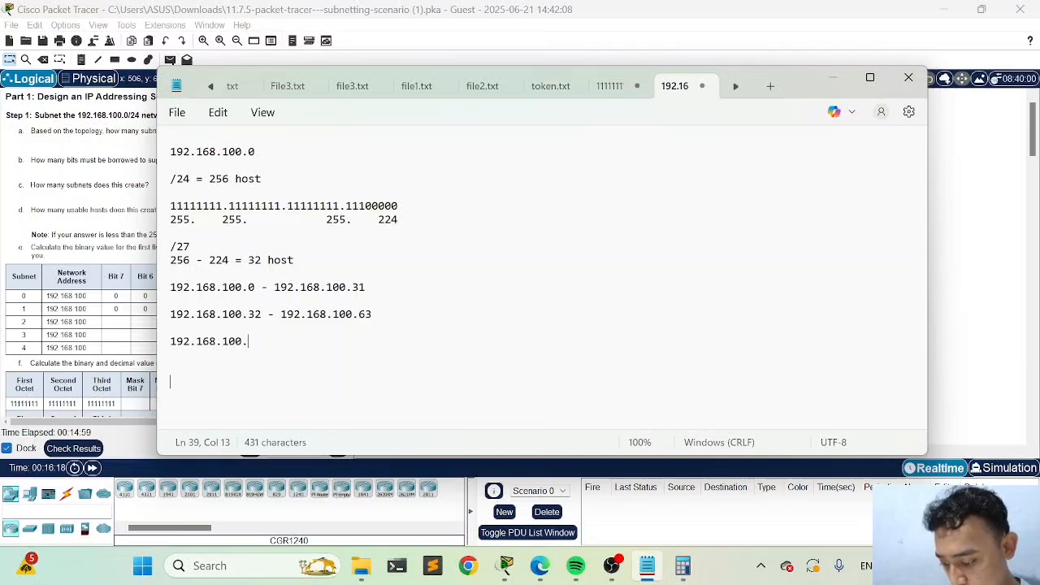
{"action": "type", "text": "64"}
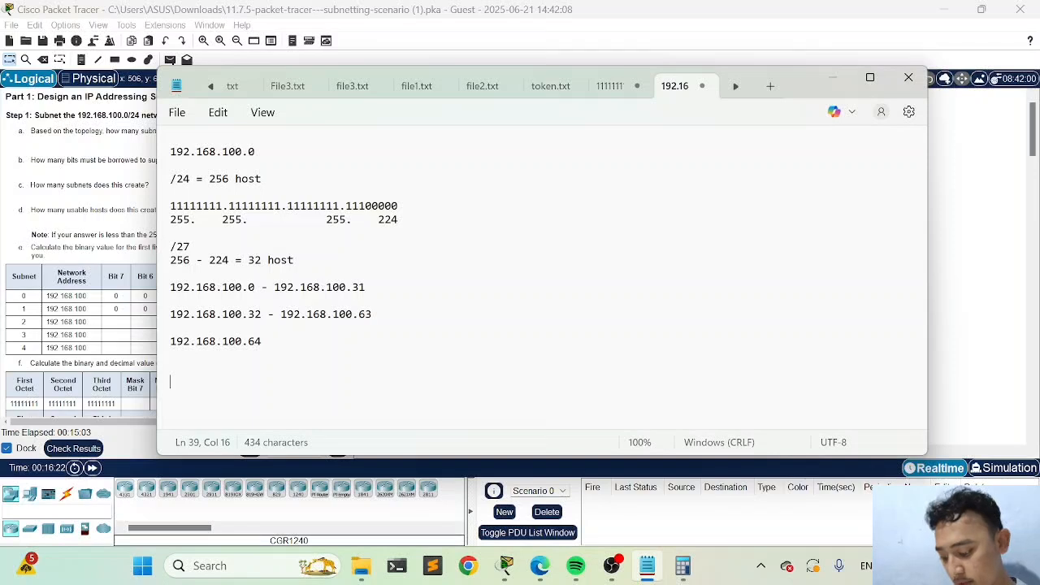
{"action": "key", "text": "ctrl+v"}
{"action": "key", "text": "BackSpace"}
{"action": "type", "text": "985"}
{"action": "key", "text": "BackSpace"}
{"action": "key", "text": "BackSpace"}
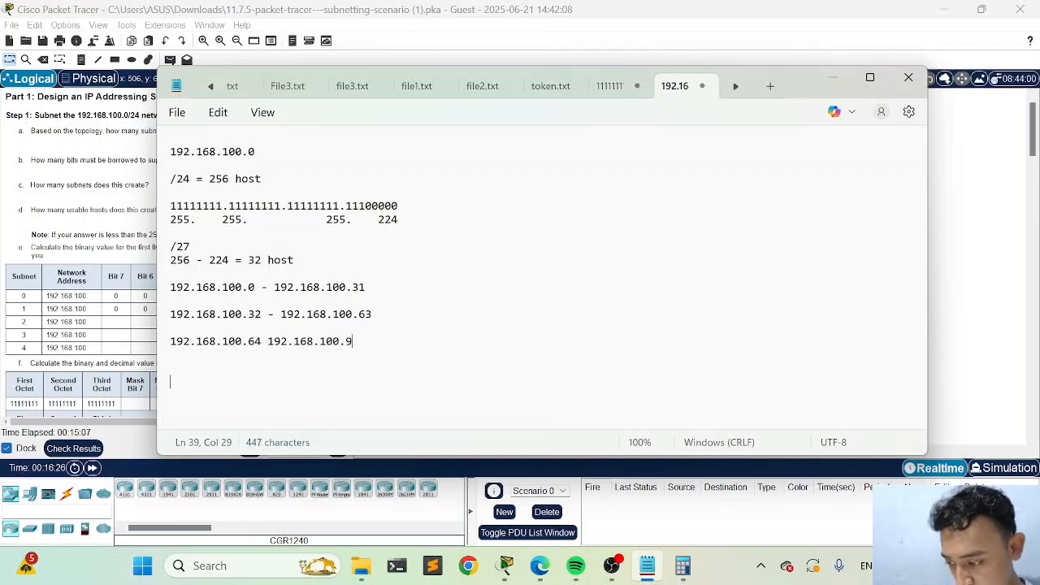
{"action": "key", "text": "Left"}
{"action": "key", "text": "Left"}
{"action": "key", "text": "Left"}
{"action": "key", "text": "Left"}
{"action": "key", "text": "Left"}
{"action": "key", "text": "Left"}
{"action": "key", "text": "Left"}
{"action": "key", "text": "Left"}
{"action": "key", "text": "Left"}
{"action": "key", "text": "Left"}
{"action": "key", "text": "Left"}
{"action": "key", "text": "Left"}
{"action": "key", "text": "Left"}
{"action": "key", "text": "Left"}
{"action": "type", "text": "-"}
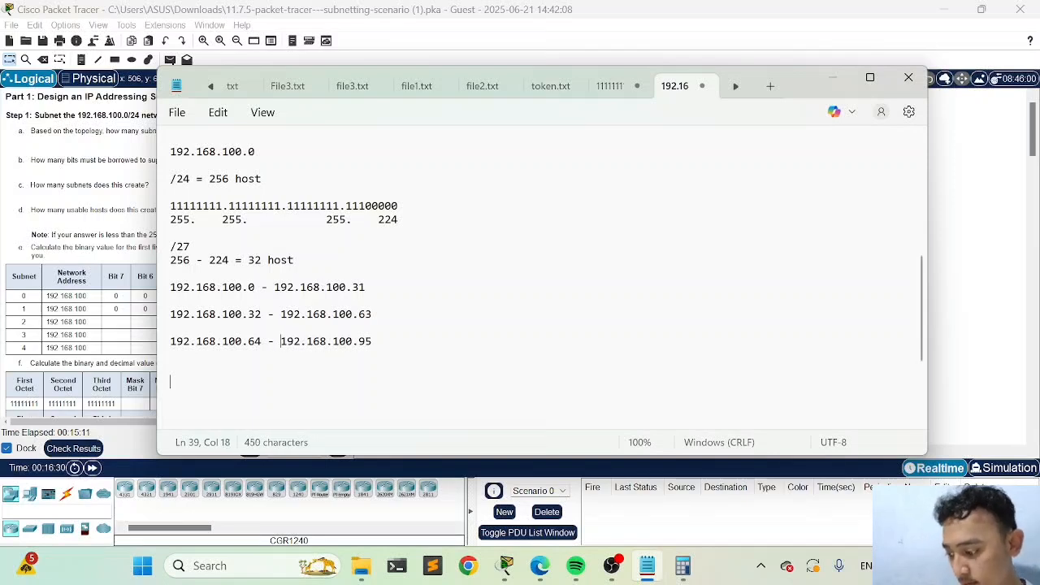
Start the fourth subnet range with 192.168.100.96, leaving a blank line below the third range
{"action": "key", "text": "End"}
{"action": "key", "text": "Return"}
{"action": "key", "text": "Return"}
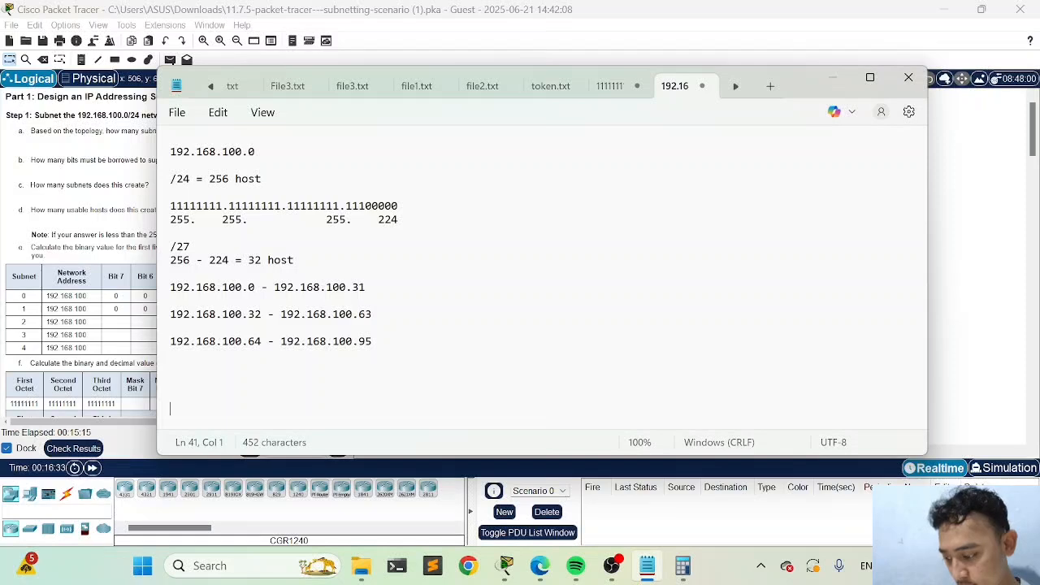
{"action": "type", "text": "192.168.100.0"}
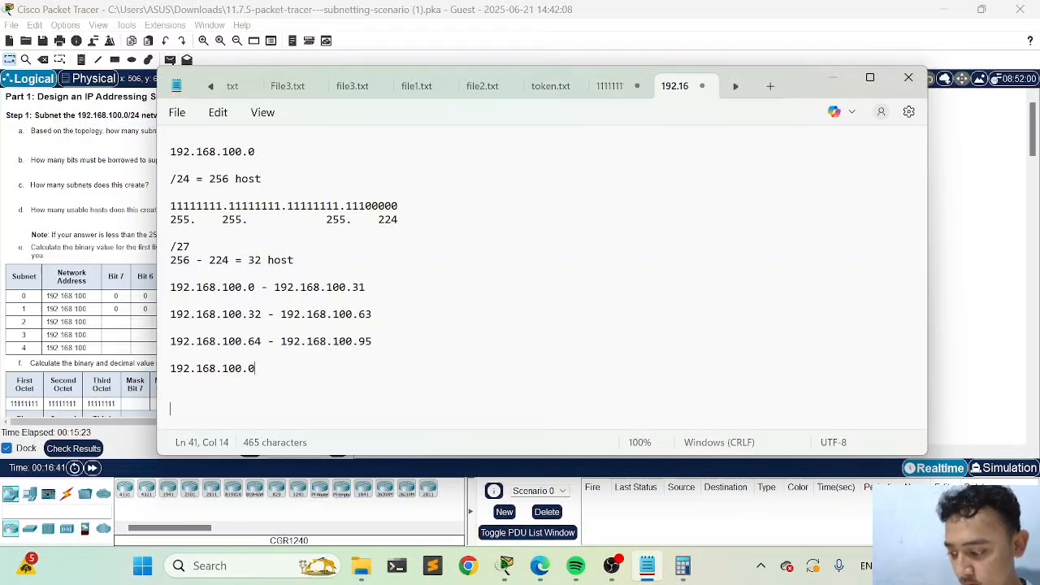
{"action": "type", "text": "12"}
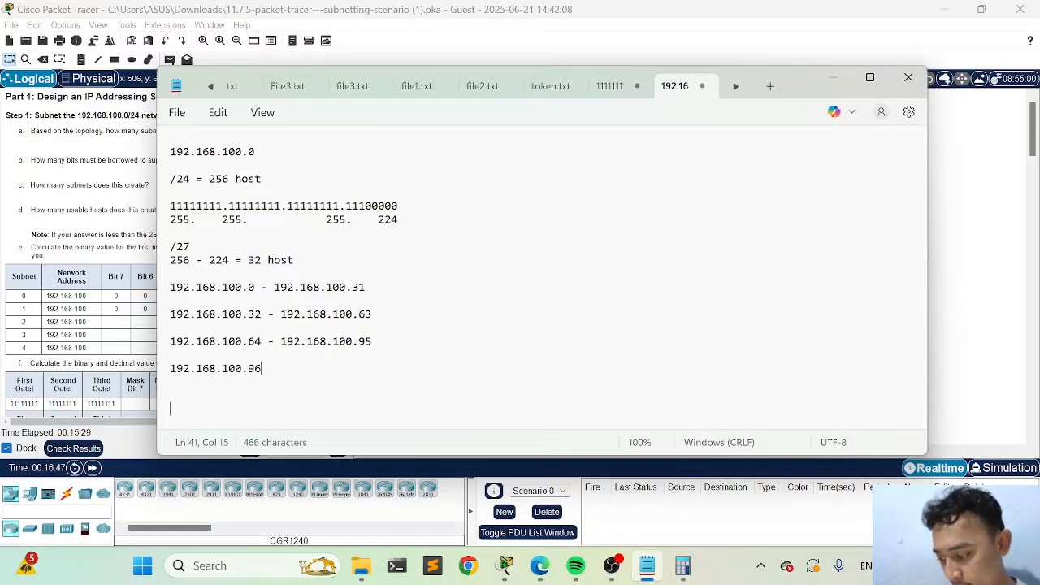
{"action": "type", "text": " - 12"}
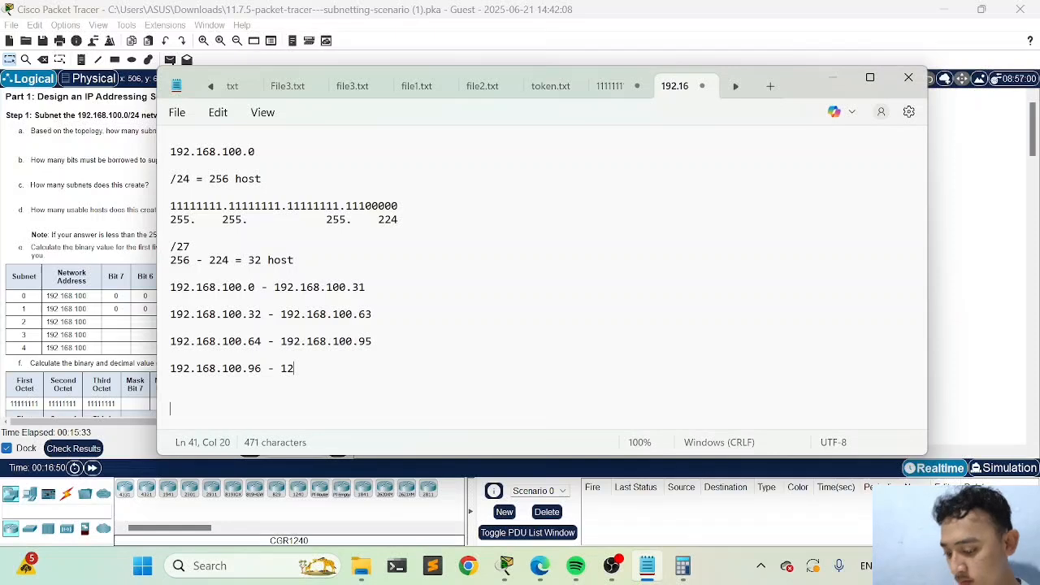
Complete the fourth subnet range with the end address 192.168.100.127 after a dash, and begin a new line
{"action": "key", "text": "BackSpace"}
{"action": "key", "text": "BackSpace"}
{"action": "key", "text": "ctrl+v"}
{"action": "key", "text": "BackSpace"}
{"action": "type", "text": "127"}
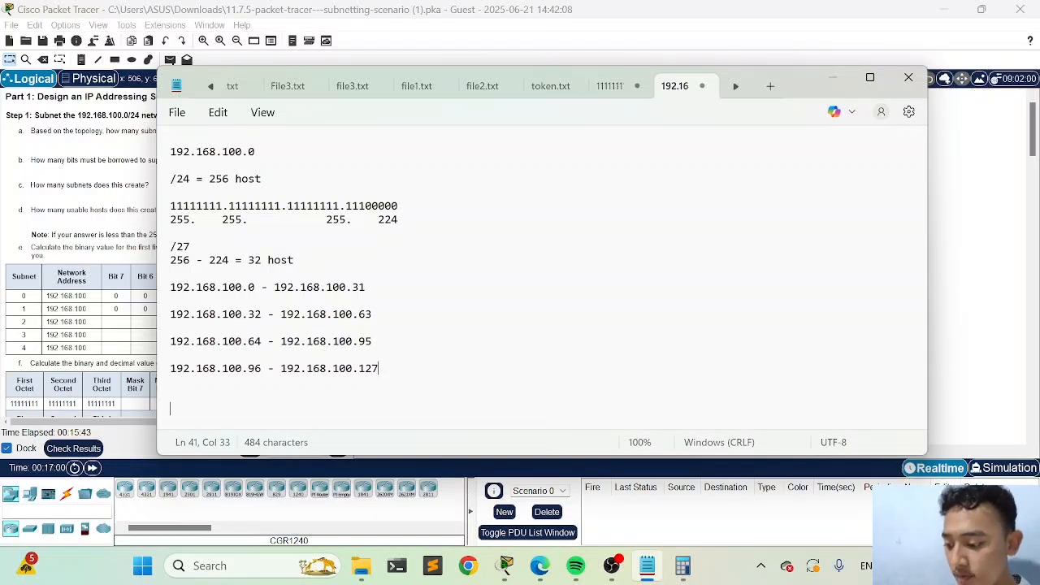
{"action": "key", "text": "Return"}
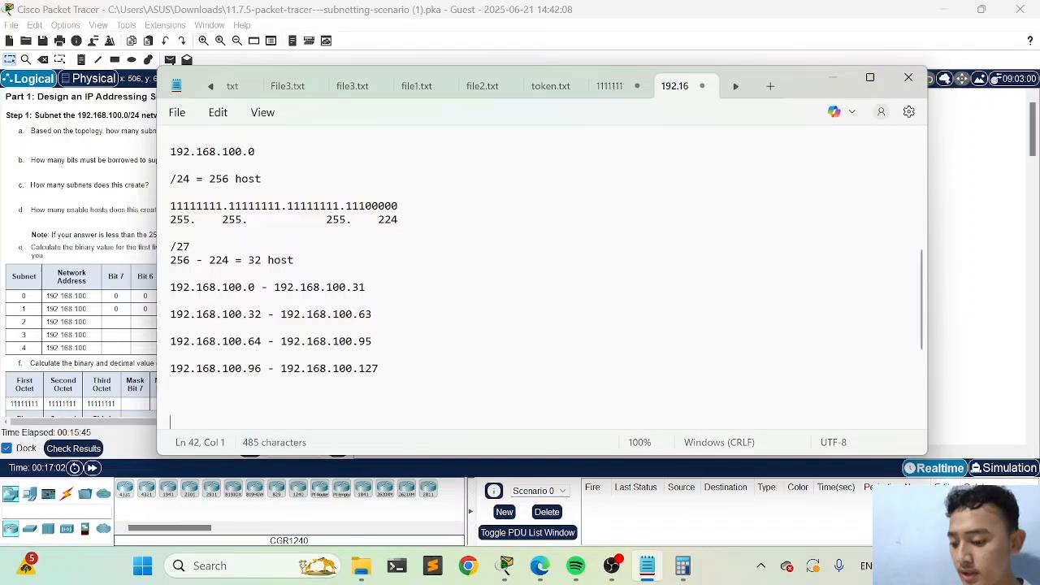
Examine the four 25-host LANs, router R1 and the activity scenario in Packet Tracer against the subnet ranges in the notes
{"action": "left_click_drag", "start_coordinate": [792, 78], "coordinate": [628, 310]}
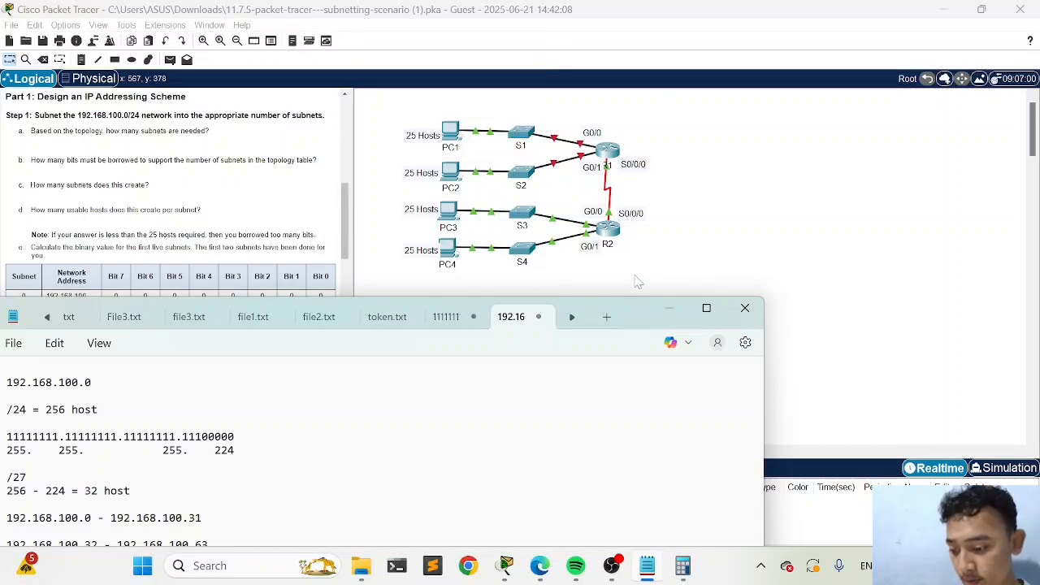
{"action": "left_click_drag", "start_coordinate": [637, 320], "coordinate": [749, 119]}
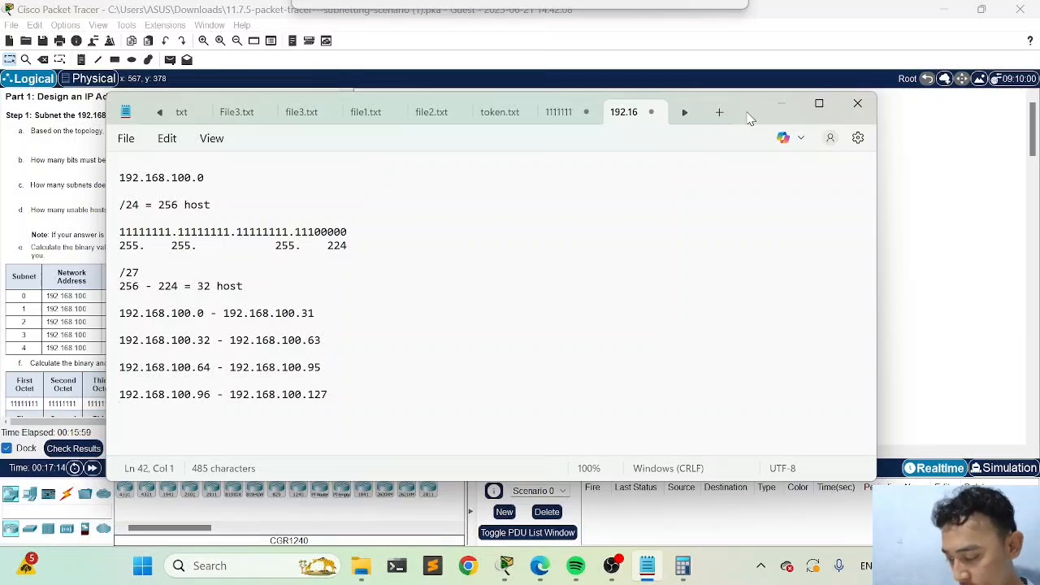
{"action": "left_click_drag", "start_coordinate": [749, 119], "coordinate": [749, 119]}
{"action": "left_click", "coordinate": [780, 104]}
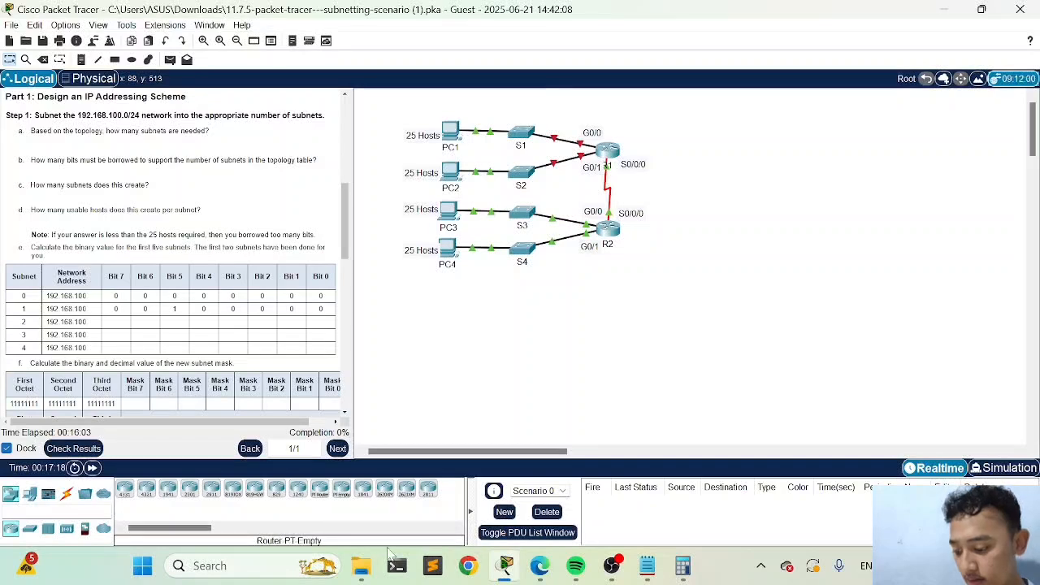
{"action": "left_click", "coordinate": [640, 569]}
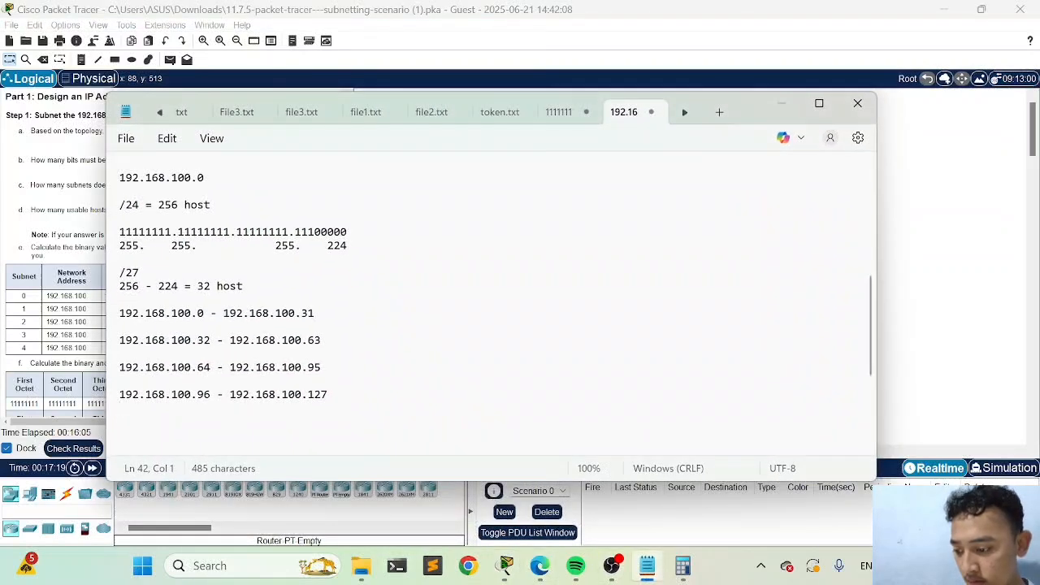
{"action": "left_click_drag", "start_coordinate": [760, 118], "coordinate": [721, 286]}
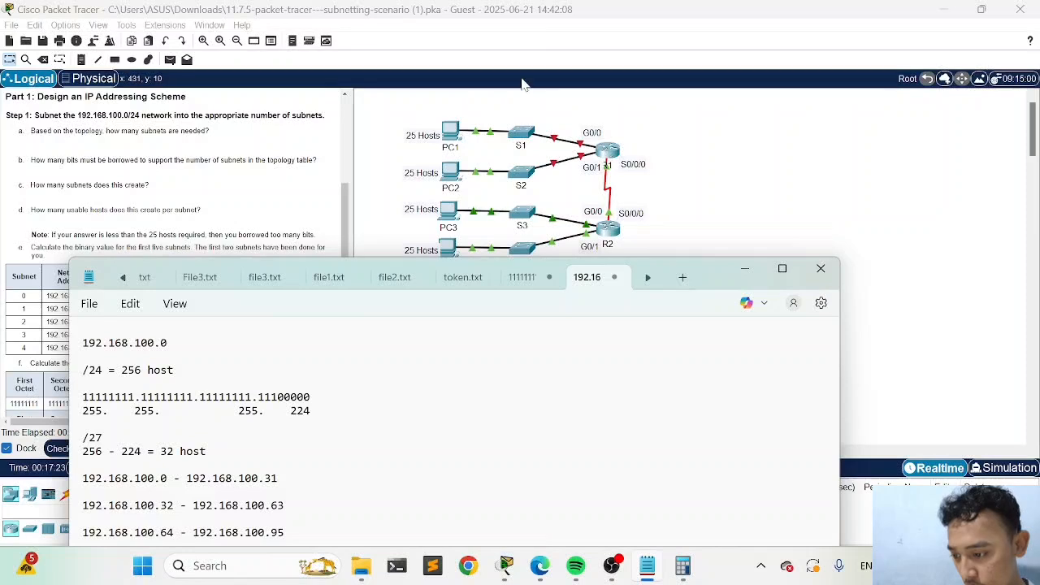
{"action": "left_click_drag", "start_coordinate": [399, 119], "coordinate": [546, 198]}
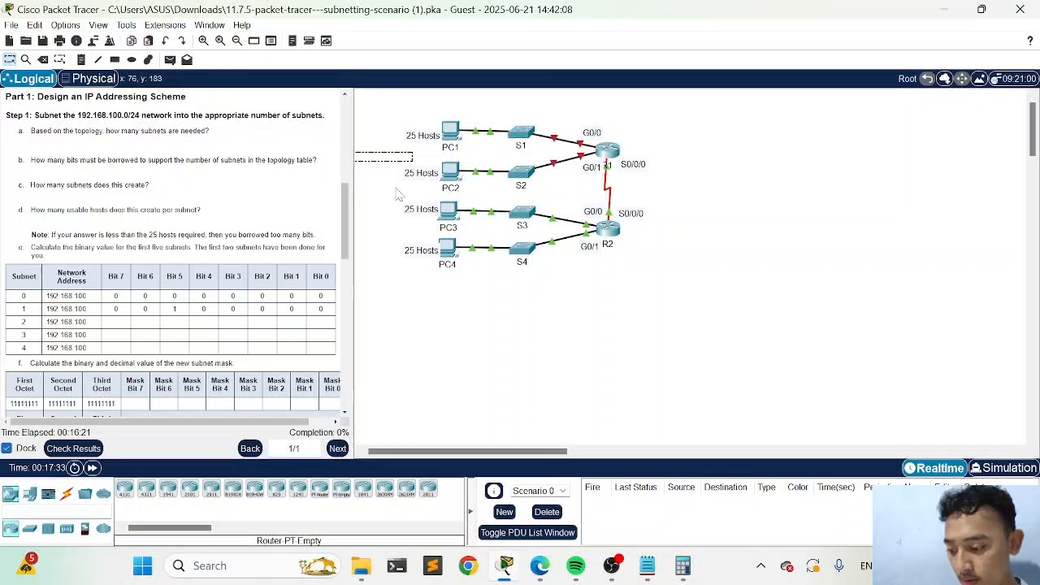
{"action": "left_click_drag", "start_coordinate": [396, 188], "coordinate": [325, 187]}
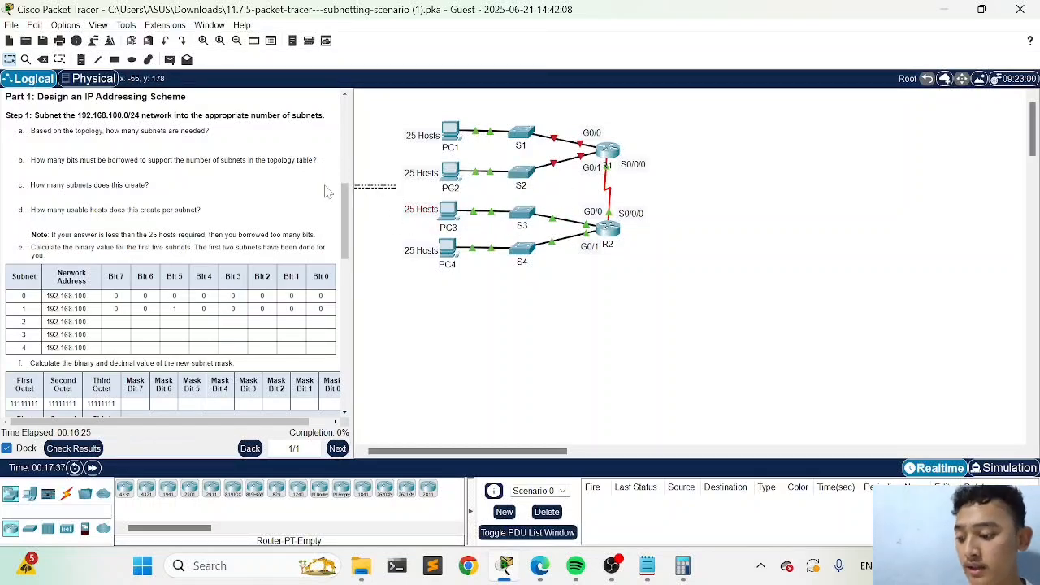
{"action": "left_click_drag", "start_coordinate": [403, 229], "coordinate": [361, 252]}
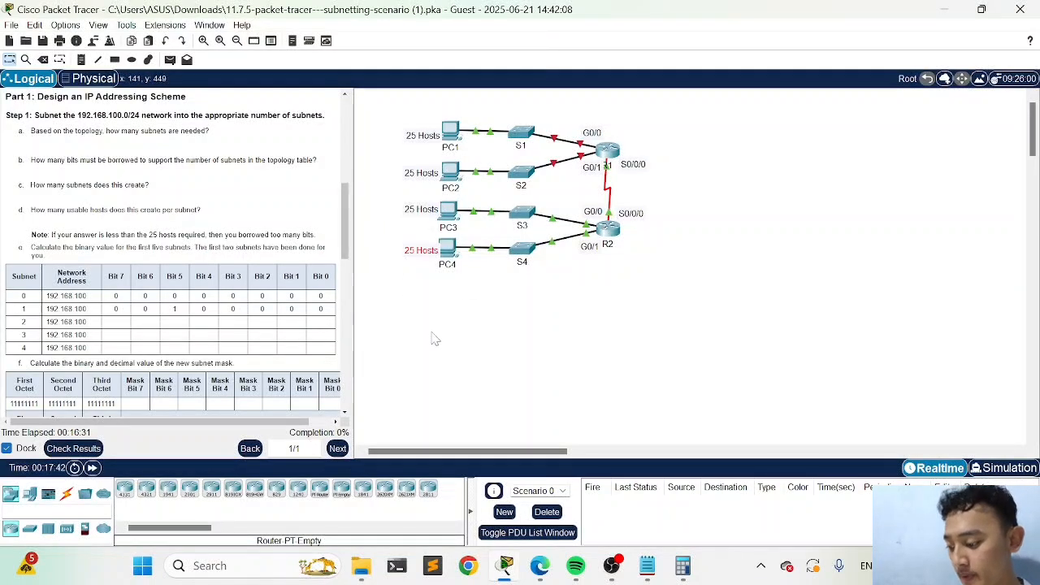
{"action": "scroll", "coordinate": [247, 311], "scroll_direction": "down", "scroll_amount": 3}
{"action": "scroll", "coordinate": [248, 310], "scroll_direction": "up", "scroll_amount": 6}
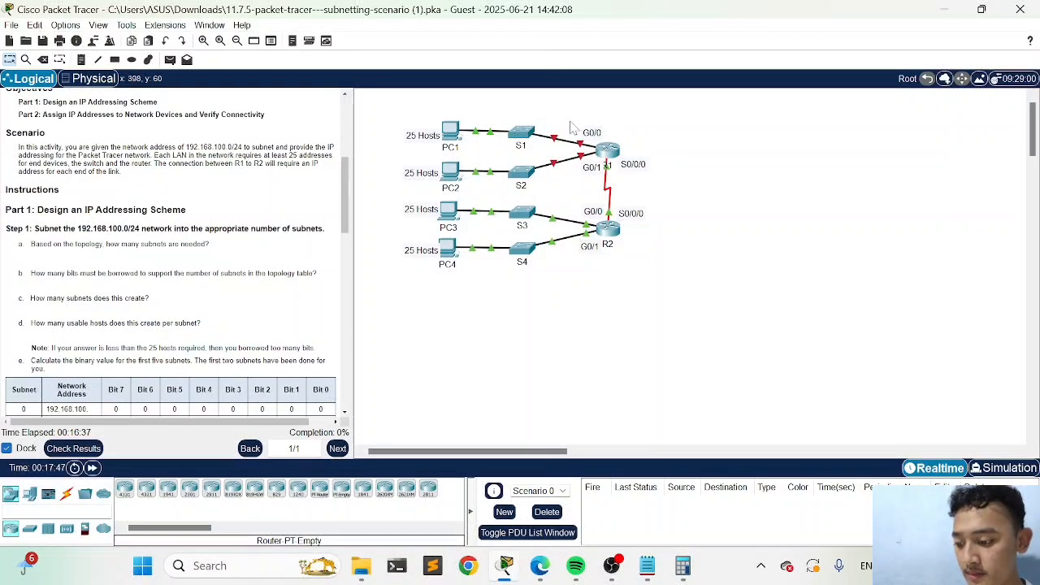
{"action": "left_click", "coordinate": [611, 152]}
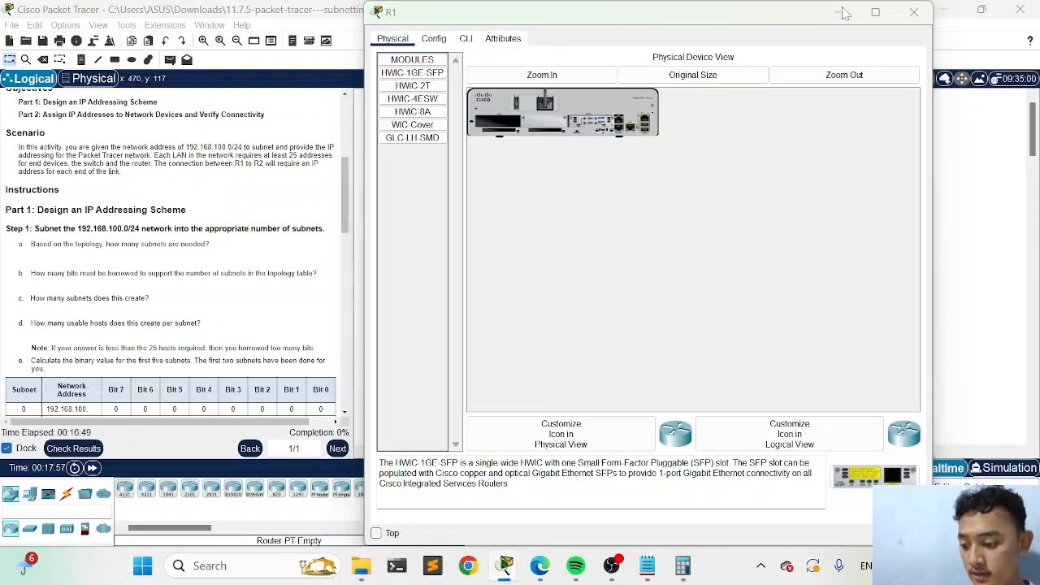
{"action": "left_click", "coordinate": [914, 11]}
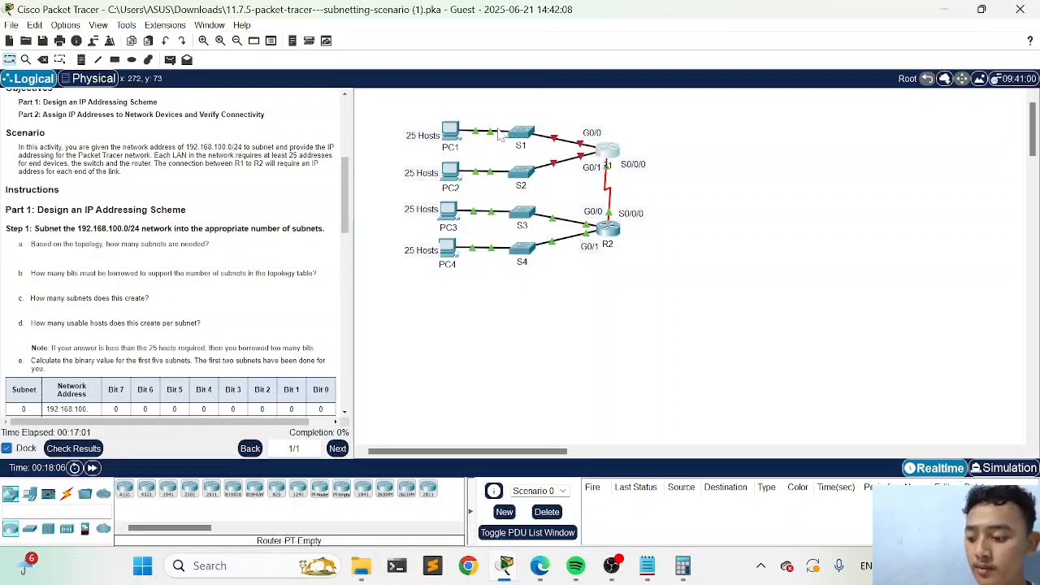
{"action": "left_click_drag", "start_coordinate": [400, 100], "coordinate": [562, 60]}
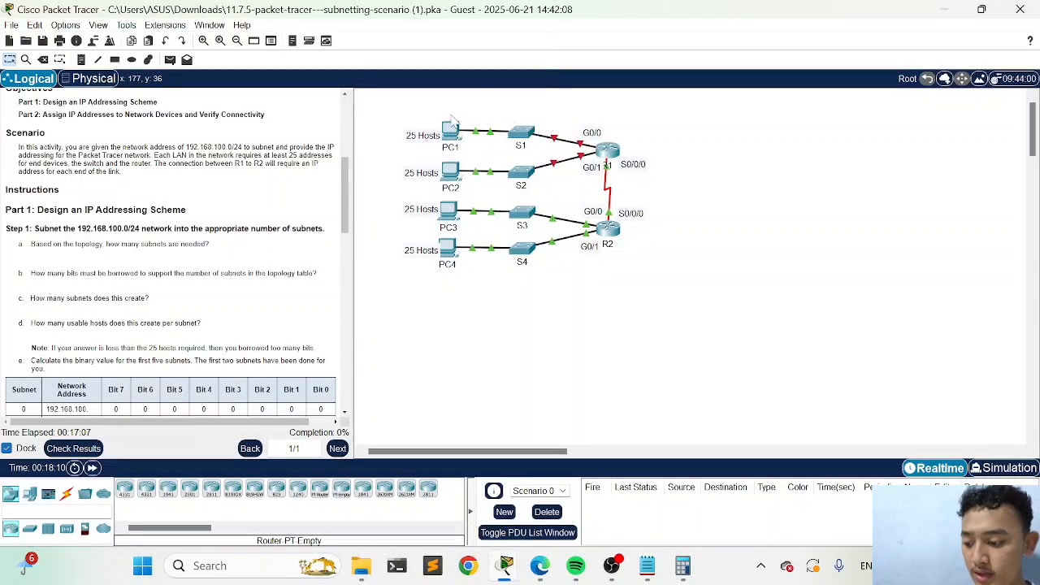
Open router R1's command line interface and enter privileged EXEC mode with the enable command
{"action": "left_click", "coordinate": [607, 151]}
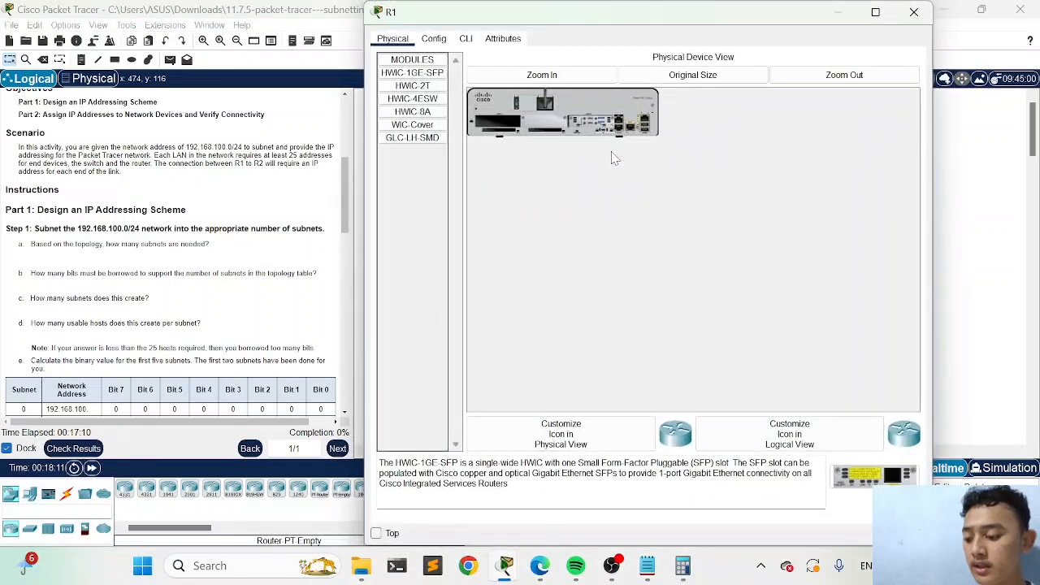
{"action": "left_click", "coordinate": [468, 40]}
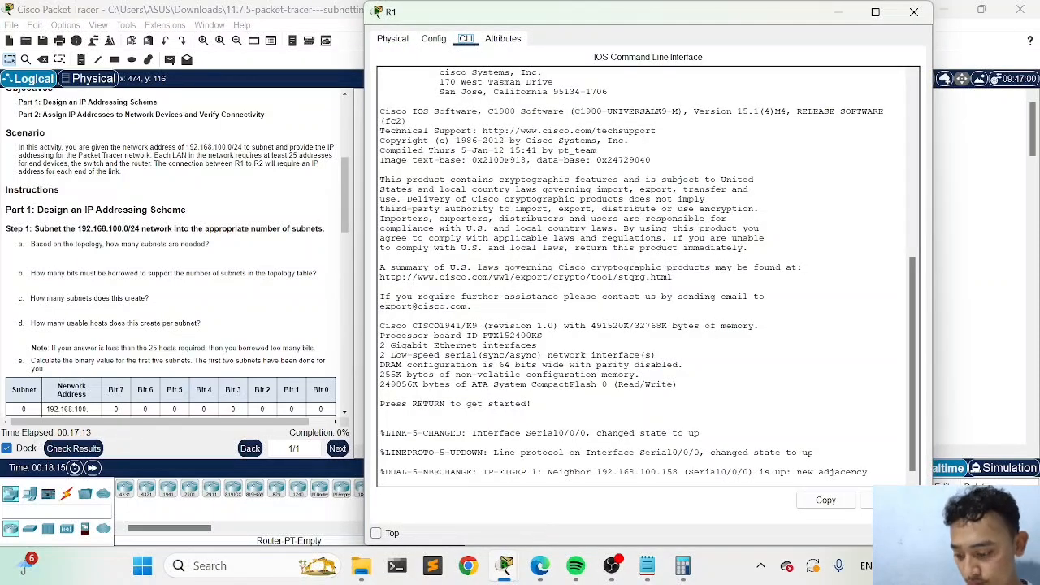
{"action": "key", "text": "Return"}
{"action": "type", "text": "e"}
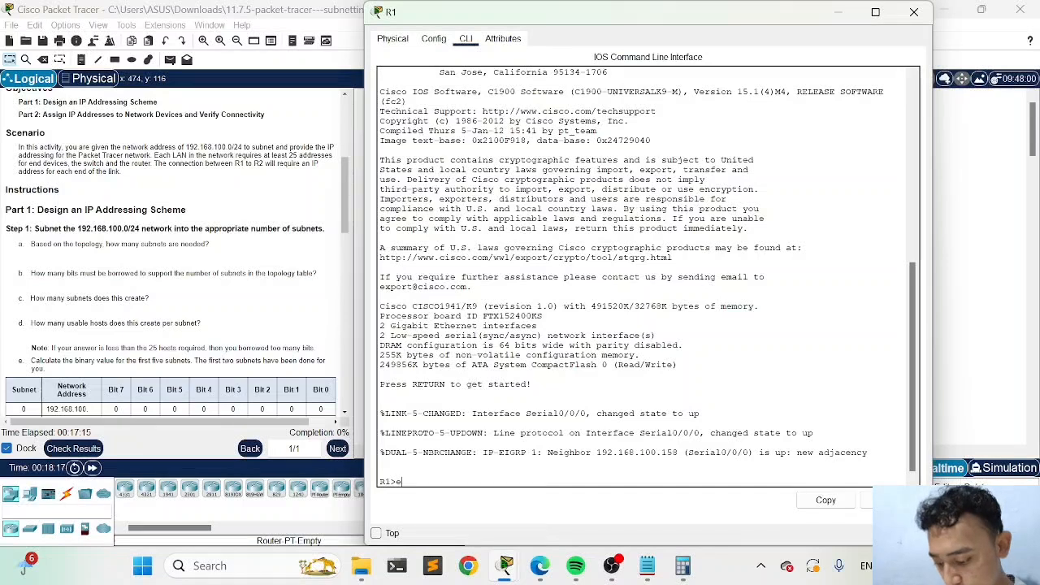
{"action": "type", "text": "nable"}
{"action": "key", "text": "Return"}
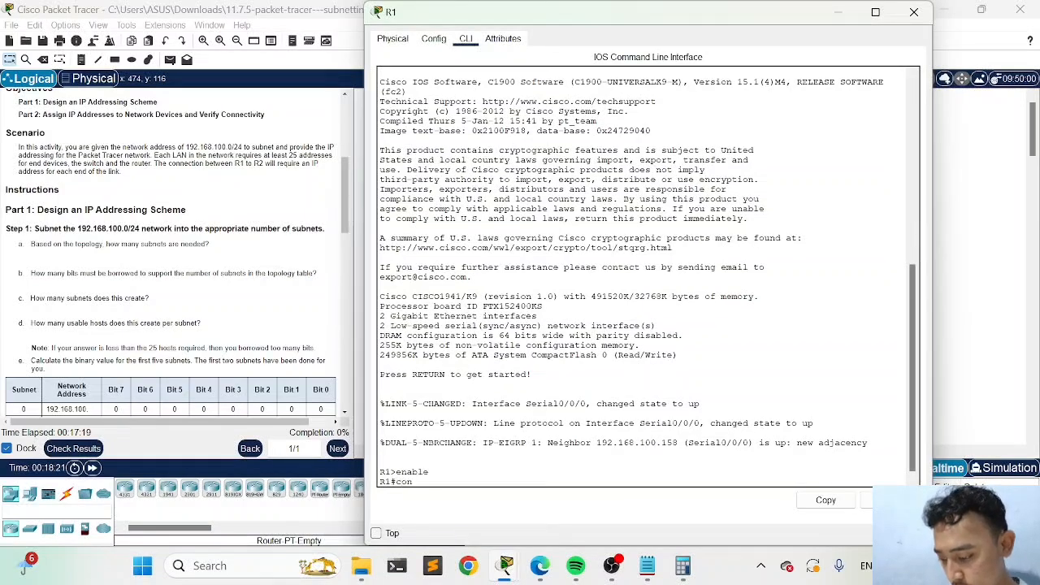
Enter R1's global configuration mode with configure terminal
{"action": "type", "text": "con"}
{"action": "key", "text": "Tab"}
{"action": "type", "text": "f"}
{"action": "key", "text": "Tab"}
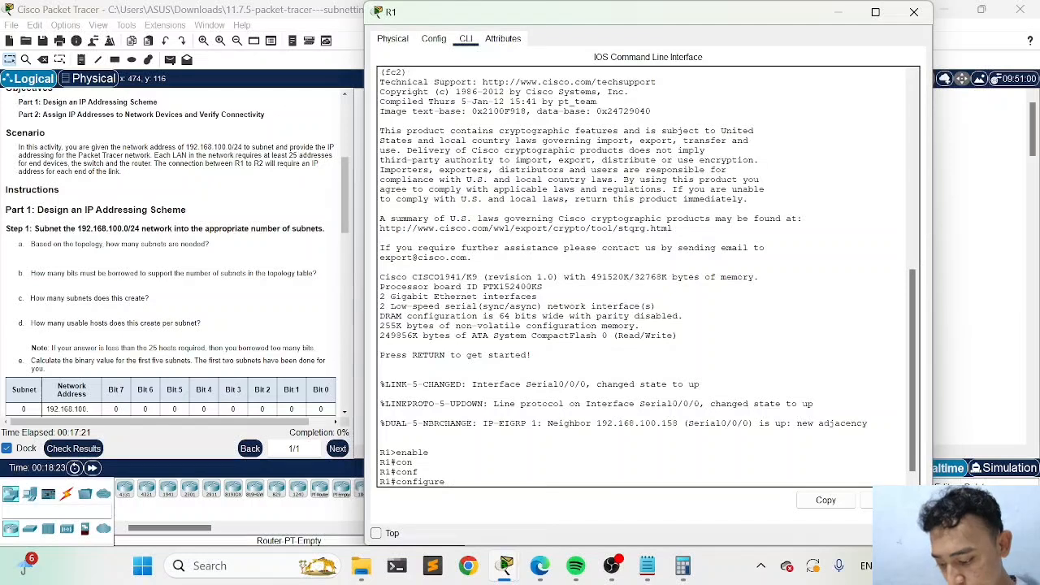
{"action": "type", "text": "te"}
{"action": "key", "text": "Tab"}
{"action": "key", "text": "Return"}
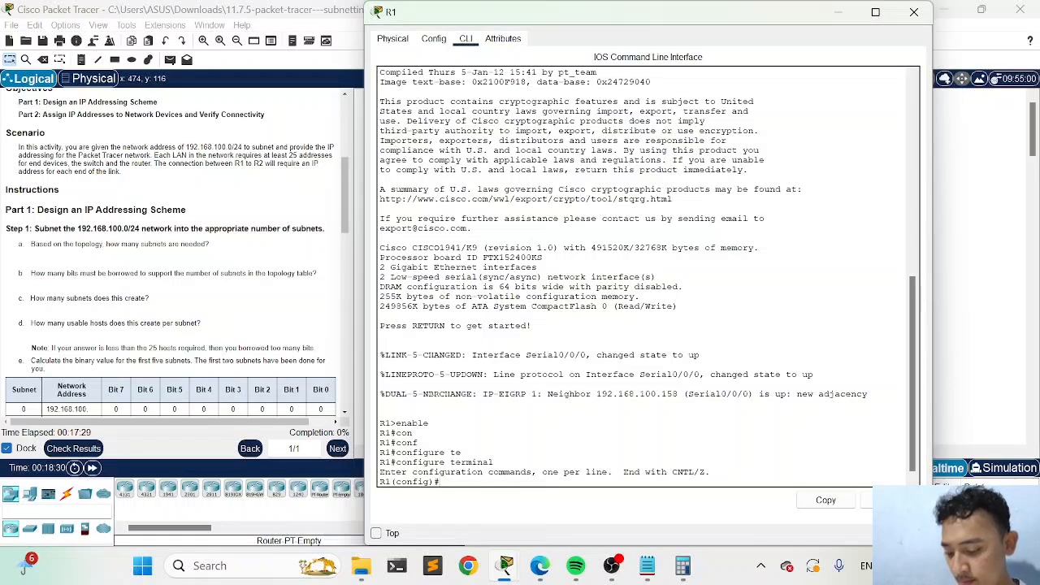
Enter R1's interface configuration mode with interface gigabitEthernet 0/0
{"action": "type", "text": "int"}
{"action": "key", "text": "Tab"}
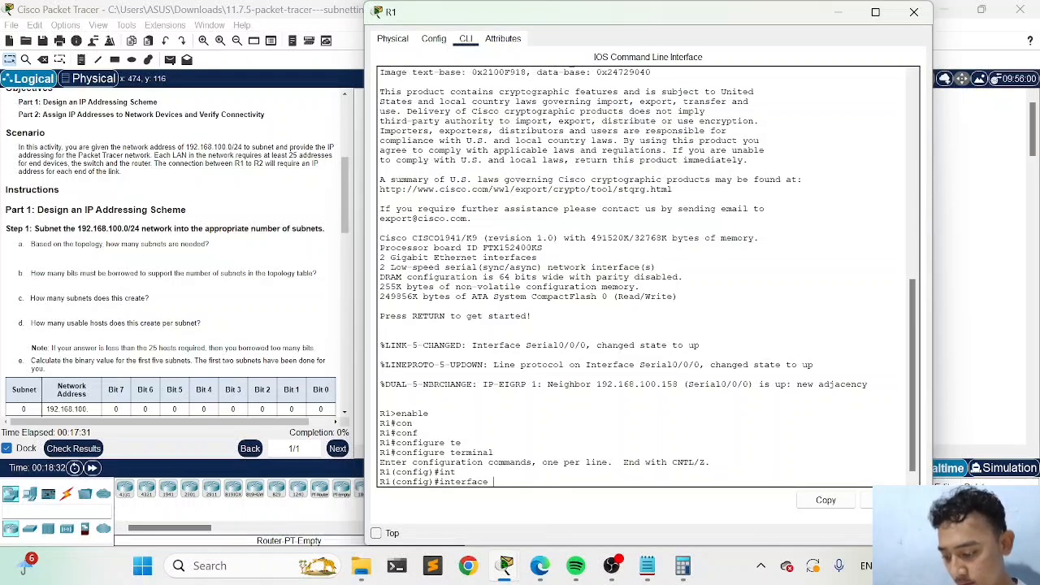
{"action": "type", "text": "g"}
{"action": "key", "text": "Tab"}
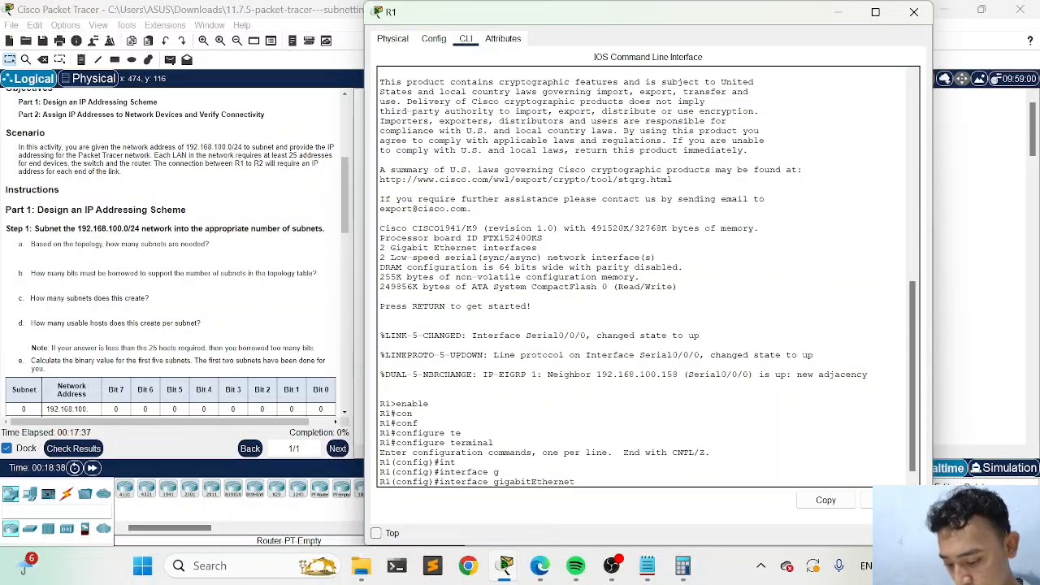
{"action": "type", "text": "0/0"}
{"action": "key", "text": "Return"}
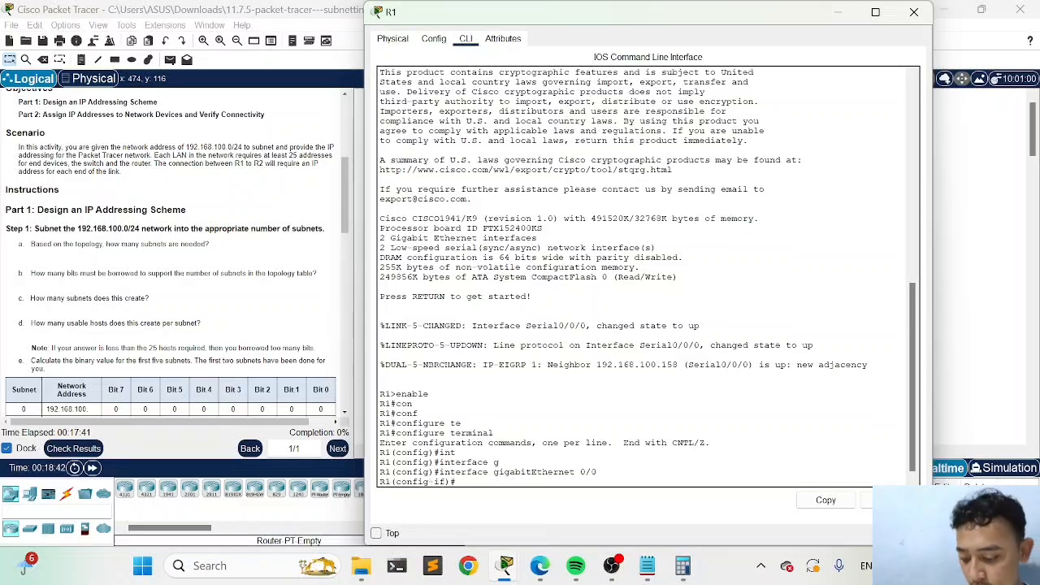
Assign GigabitEthernet 0/0 the address 192.168.100.1 with mask 255.255.255.224 using ip address, working in R1's maximized command line window
{"action": "type", "text": "192."}
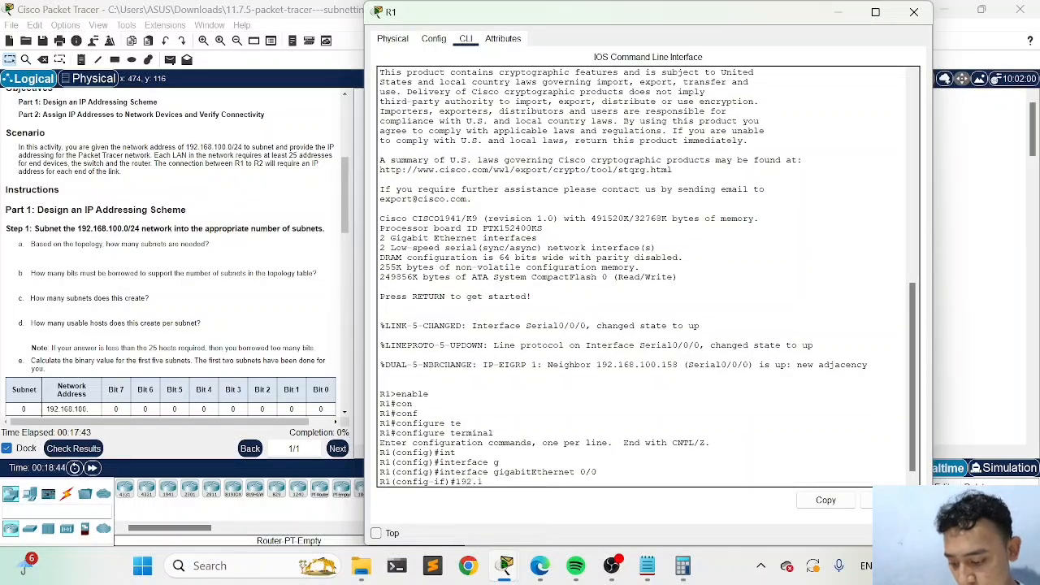
{"action": "type", "text": "168.100.1"}
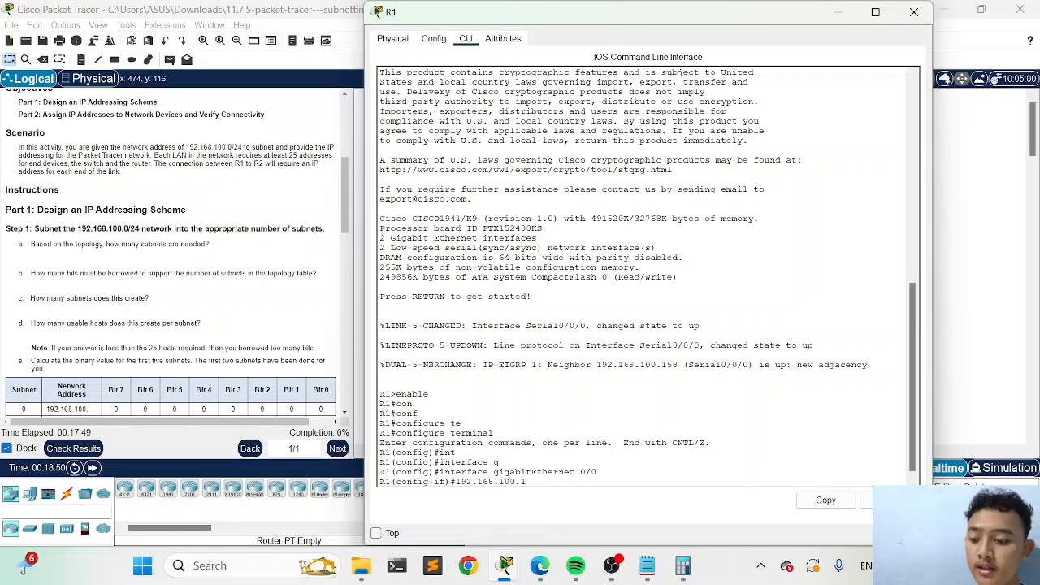
{"action": "left_click_drag", "start_coordinate": [654, 28], "coordinate": [651, 268]}
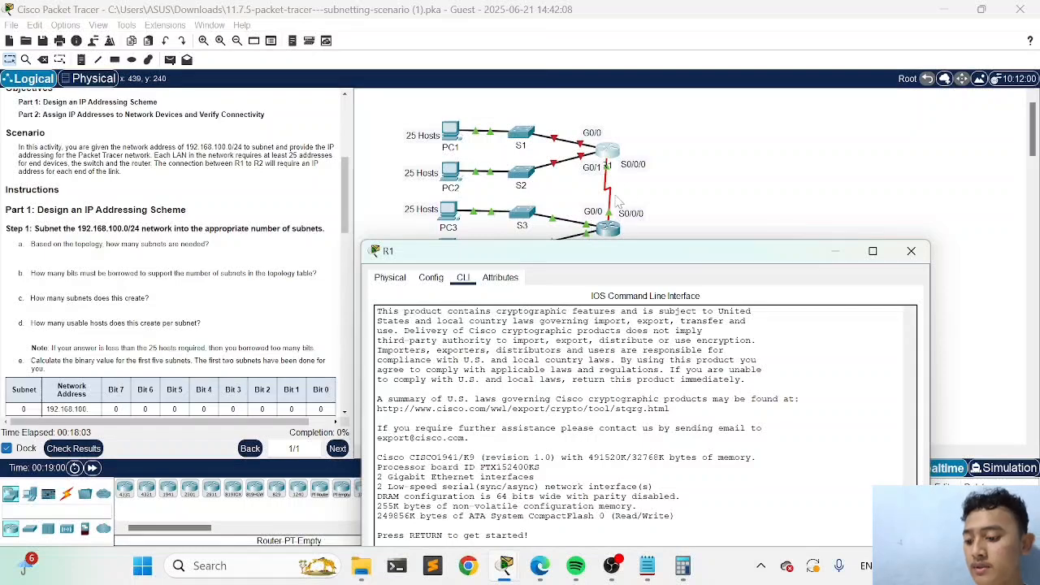
{"action": "left_click_drag", "start_coordinate": [647, 257], "coordinate": [638, 97]}
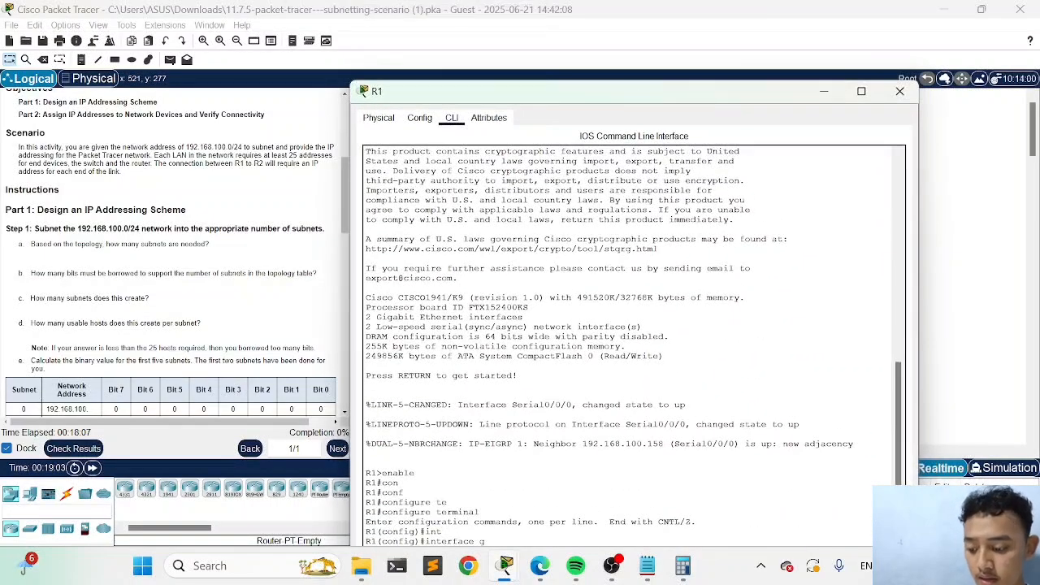
{"action": "left_click_drag", "start_coordinate": [675, 101], "coordinate": [660, 6]}
{"action": "left_click", "coordinate": [640, 59]}
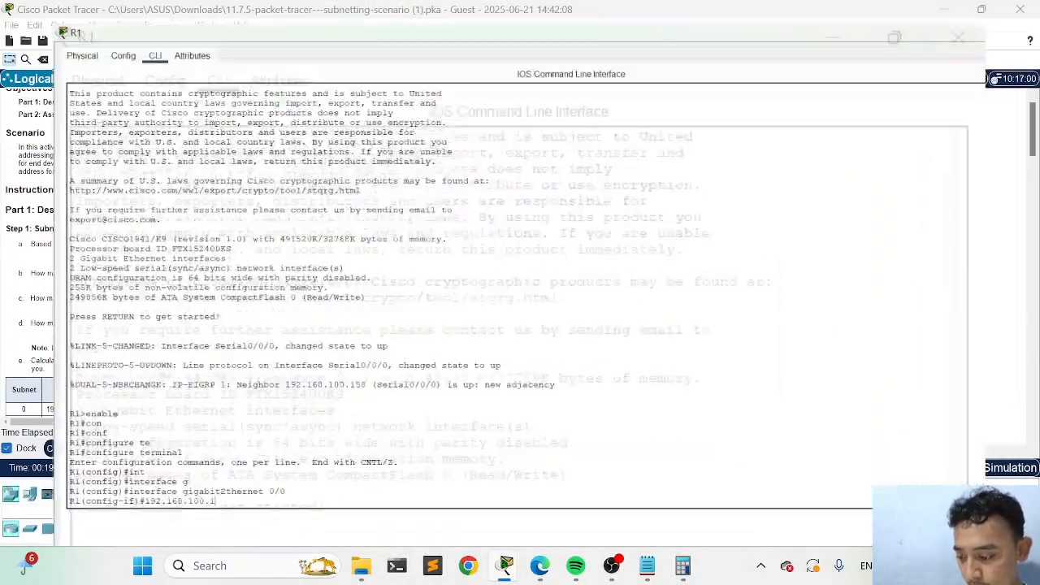
{"action": "left_click", "coordinate": [744, 108]}
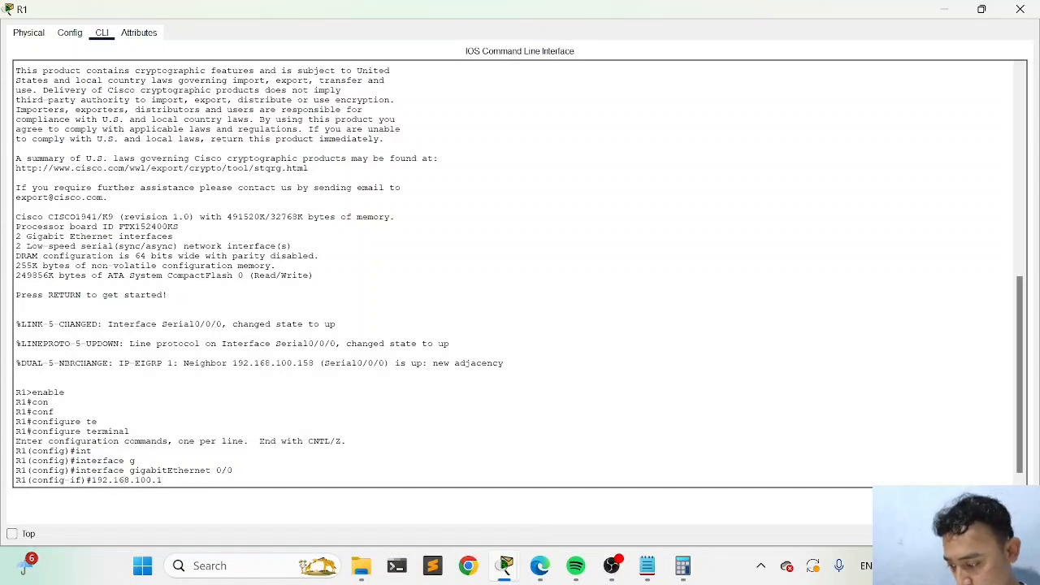
{"action": "type", "text": "ip addr"}
{"action": "key", "text": "Tab"}
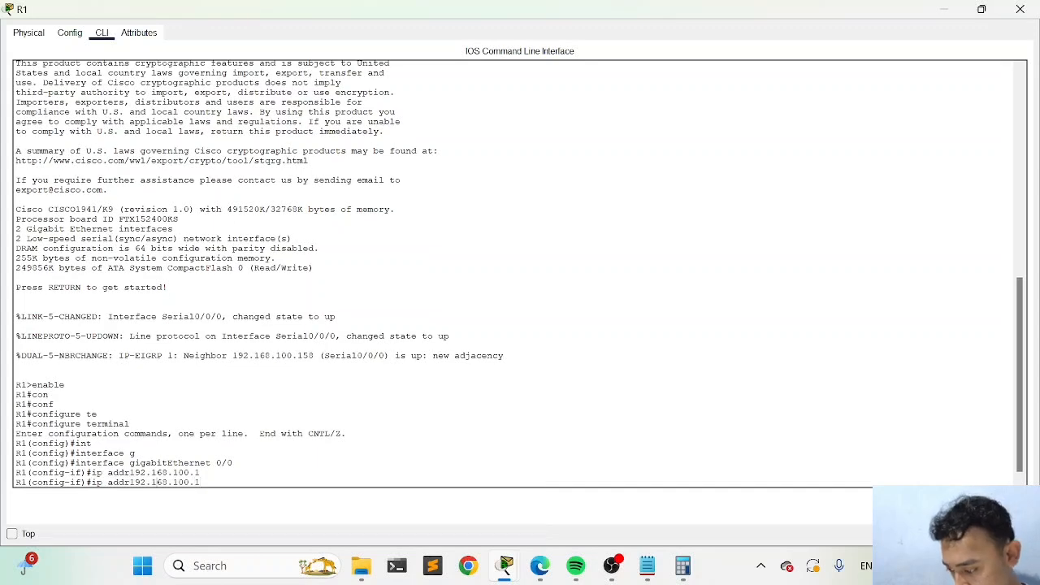
{"action": "type", "text": "e"}
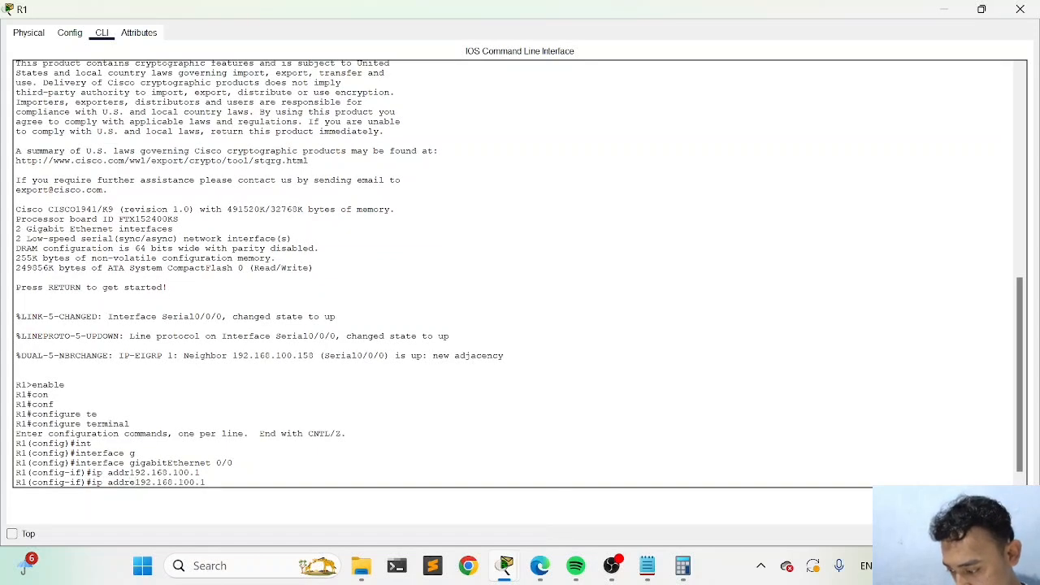
{"action": "key", "text": "Tab"}
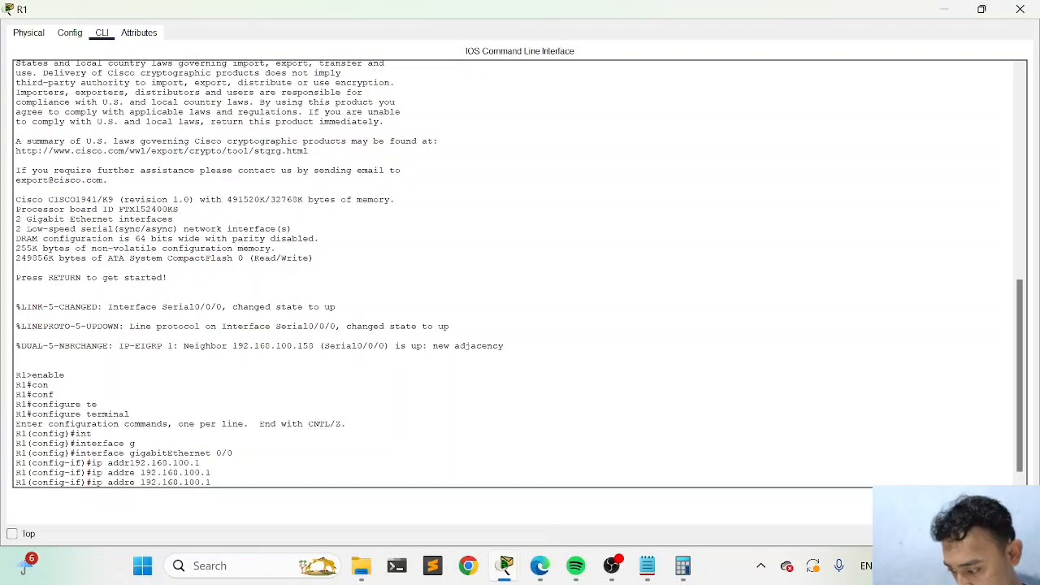
{"action": "type", "text": "ss"}
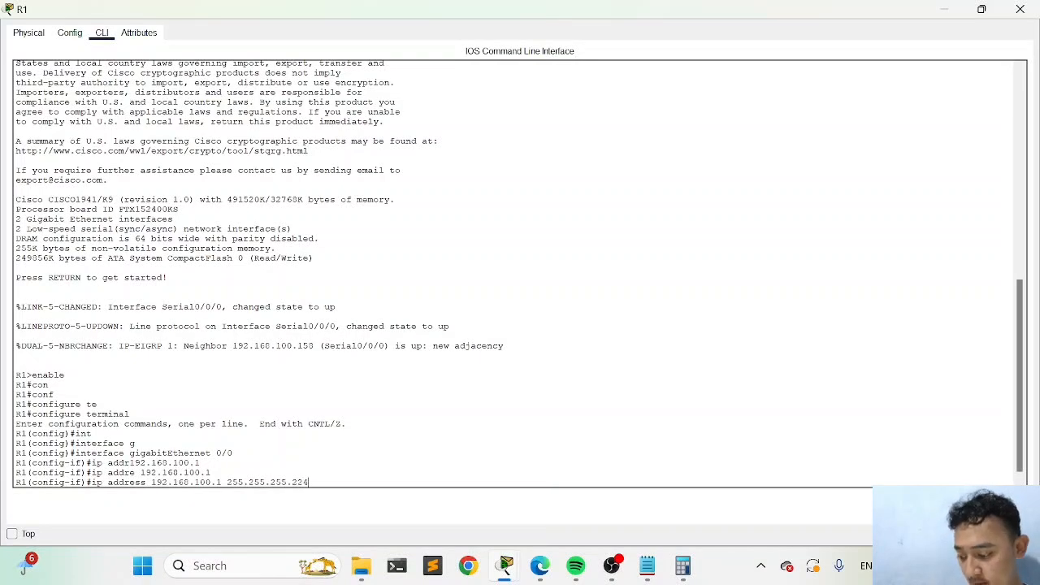
{"action": "key", "text": "Return"}
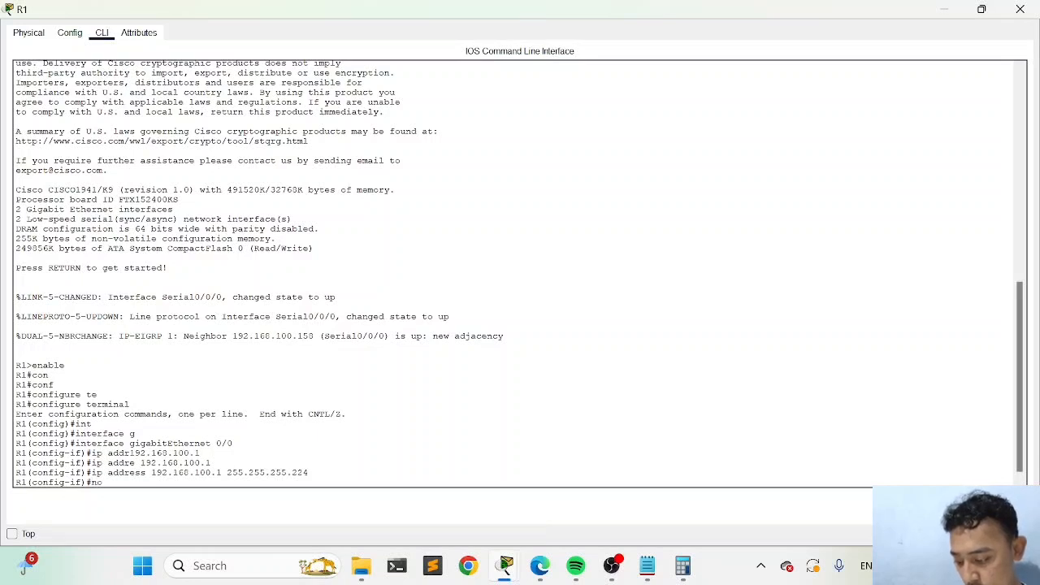
Enable GigabitEthernet 0/0 with no shutdown and exit to R1's global configuration mode
{"action": "type", "text": "no s"}
{"action": "key", "text": "Tab"}
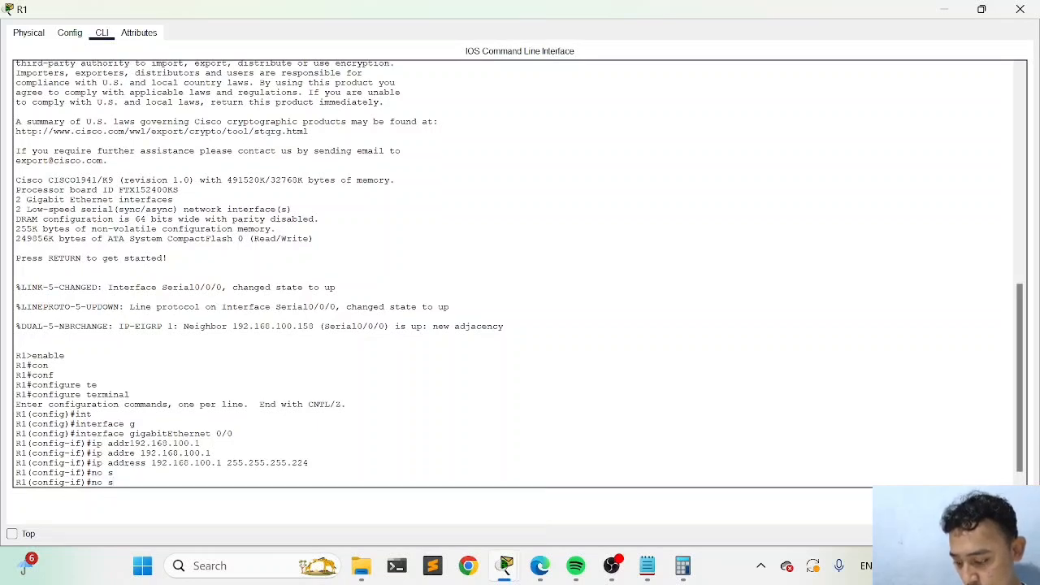
{"action": "type", "text": "h"}
{"action": "key", "text": "Tab"}
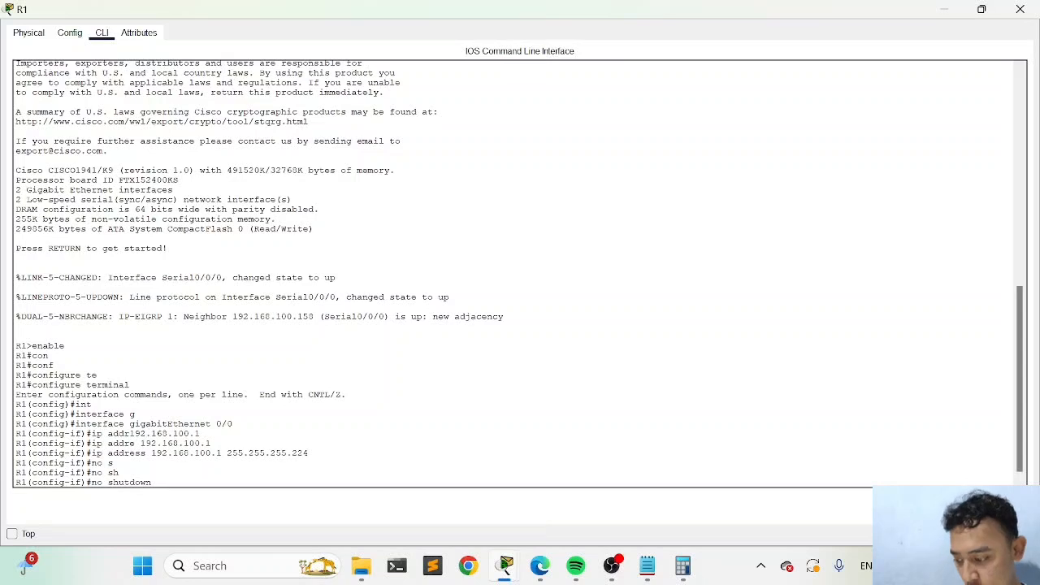
{"action": "key", "text": "Return"}
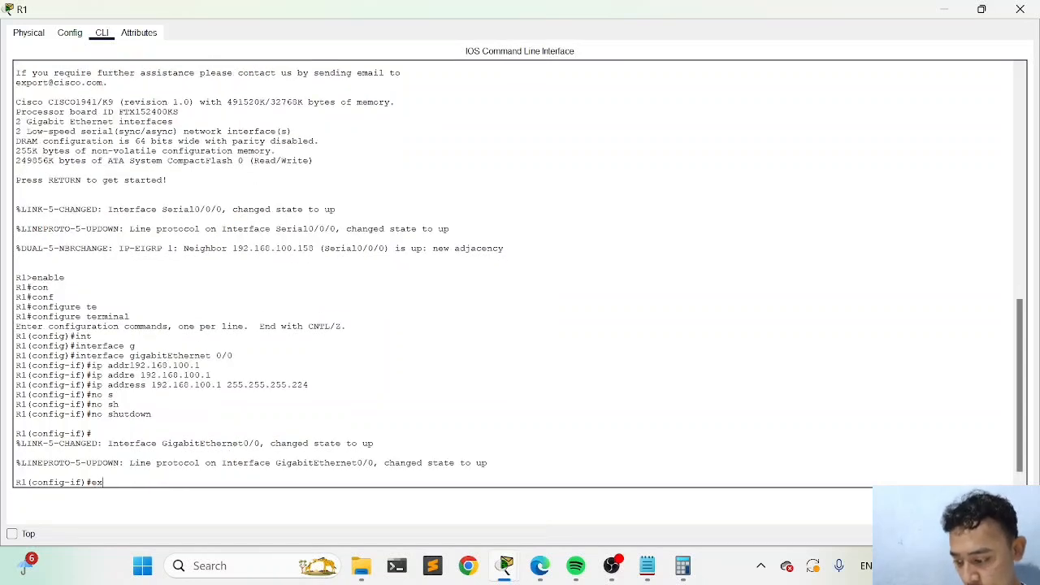
{"action": "type", "text": "ex"}
{"action": "key", "text": "Tab"}
{"action": "key", "text": "Return"}
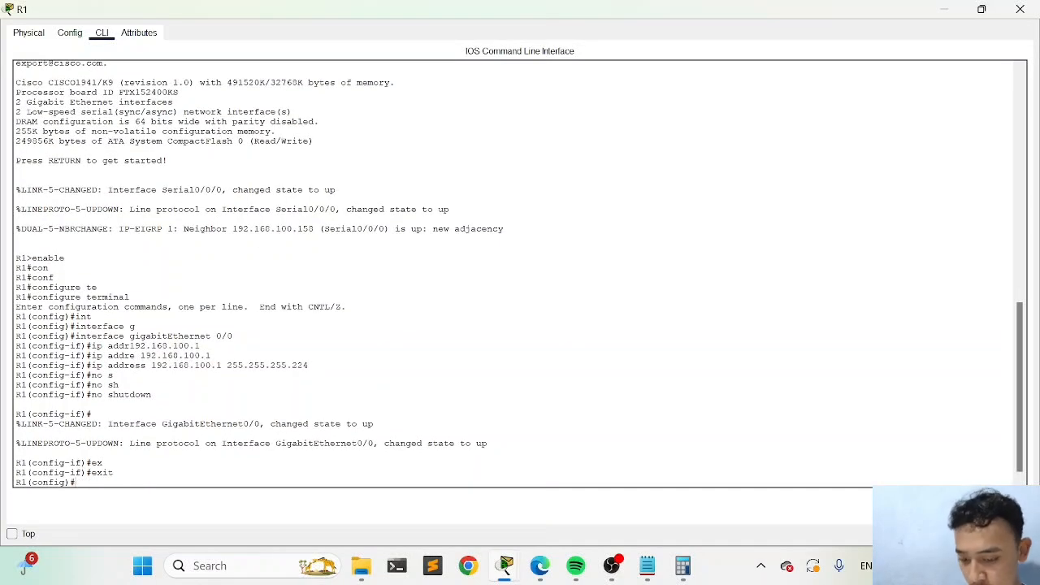
Check the activity results and review the assessment items for R1's GigabitEthernet0/0 and GigabitEthernet0/1 ports
{"action": "left_click", "coordinate": [942, 9]}
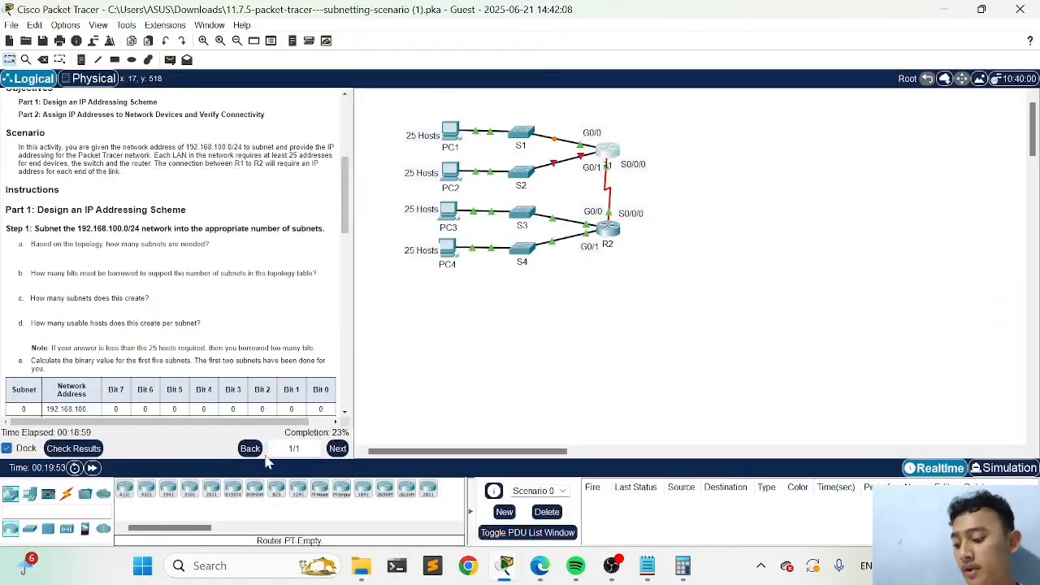
{"action": "left_click", "coordinate": [88, 450]}
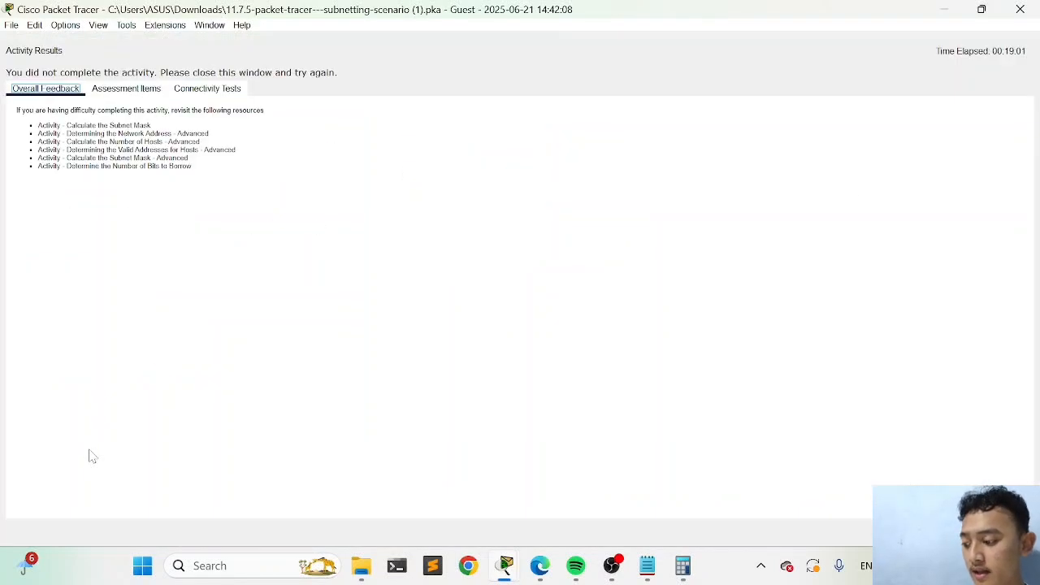
{"action": "left_click", "coordinate": [149, 93]}
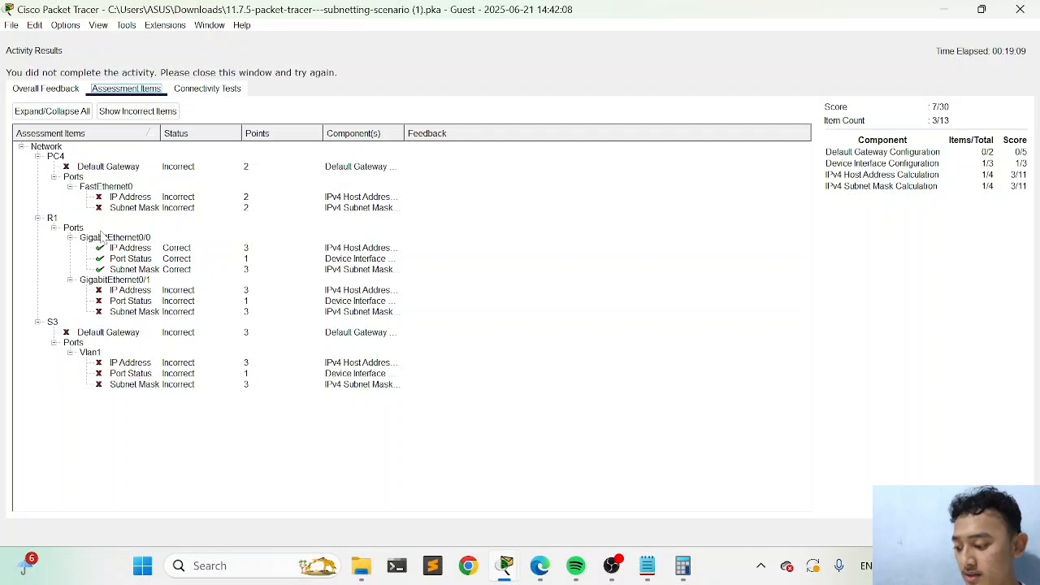
{"action": "left_click", "coordinate": [130, 291]}
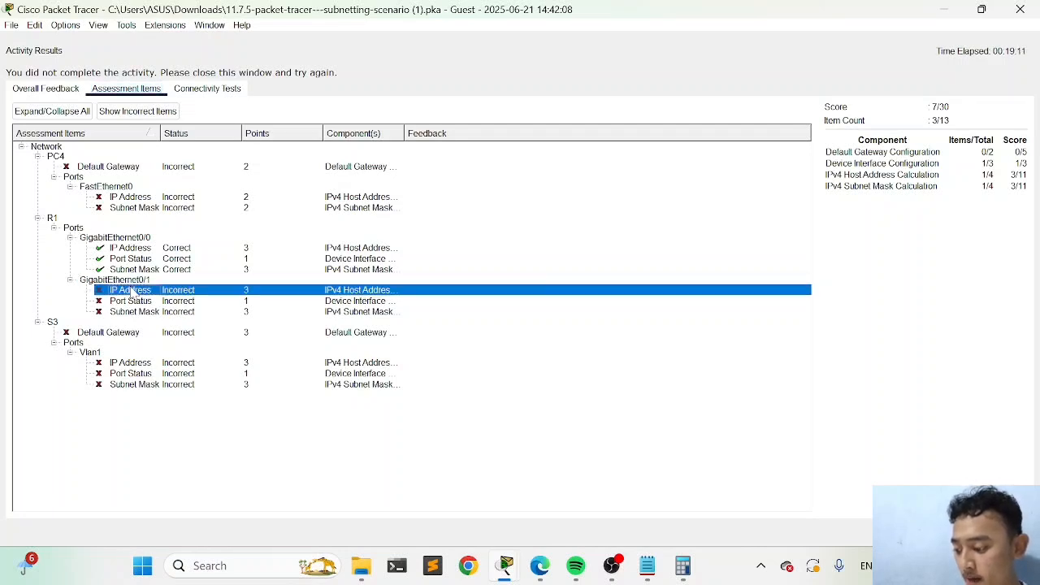
{"action": "left_click", "coordinate": [133, 281]}
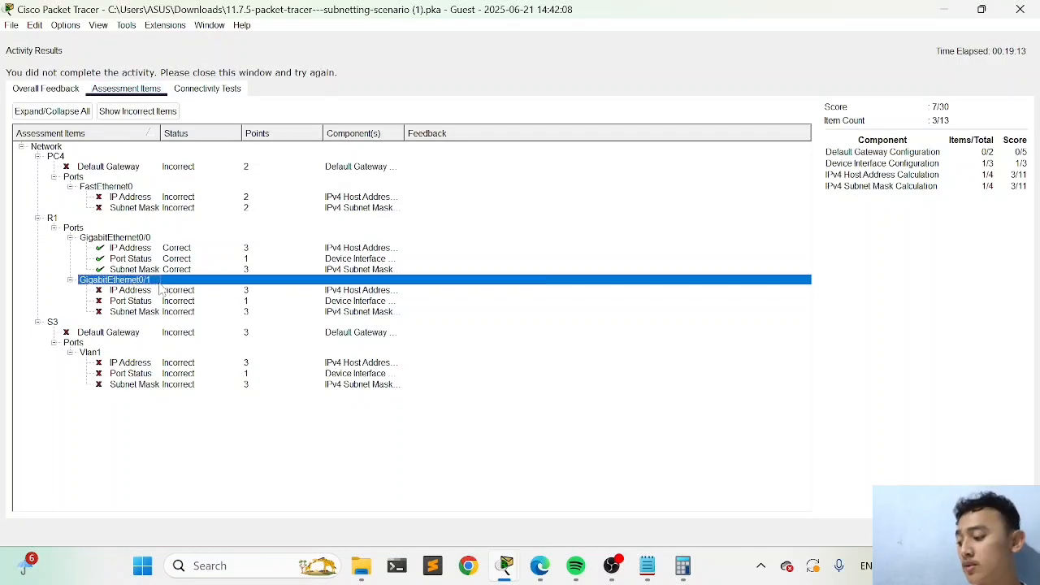
{"action": "left_click", "coordinate": [137, 304]}
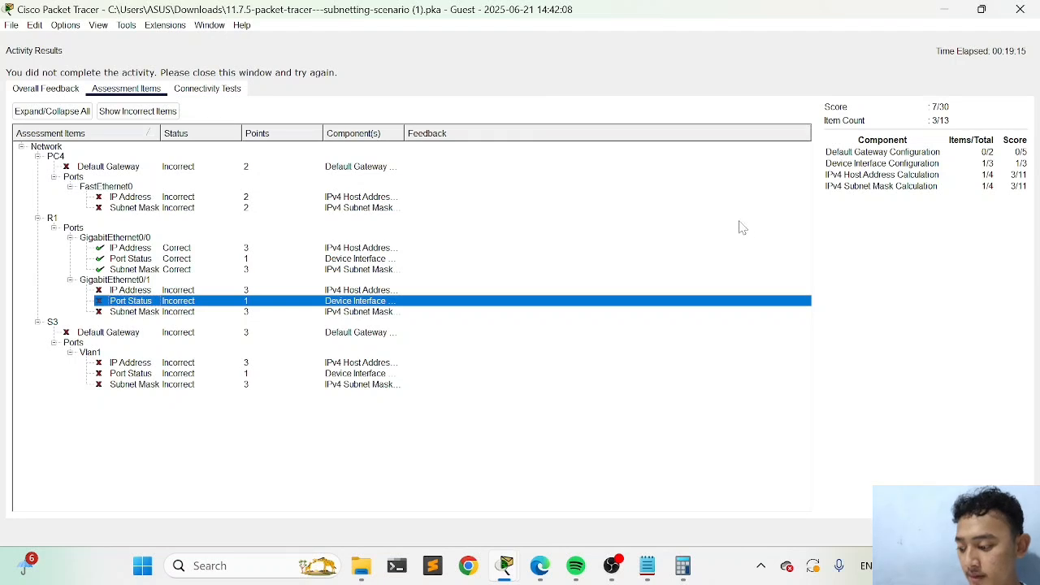
{"action": "left_click", "coordinate": [1006, 532]}
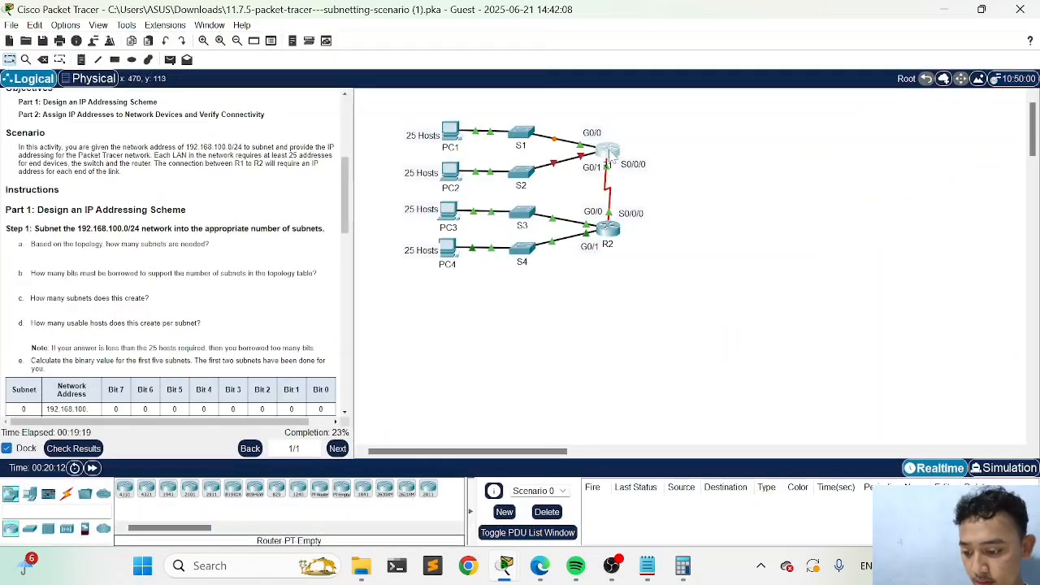
Reopen R1's command line and enter interface configuration mode with interface gigabitEthernet 0/1
{"action": "left_click", "coordinate": [611, 153]}
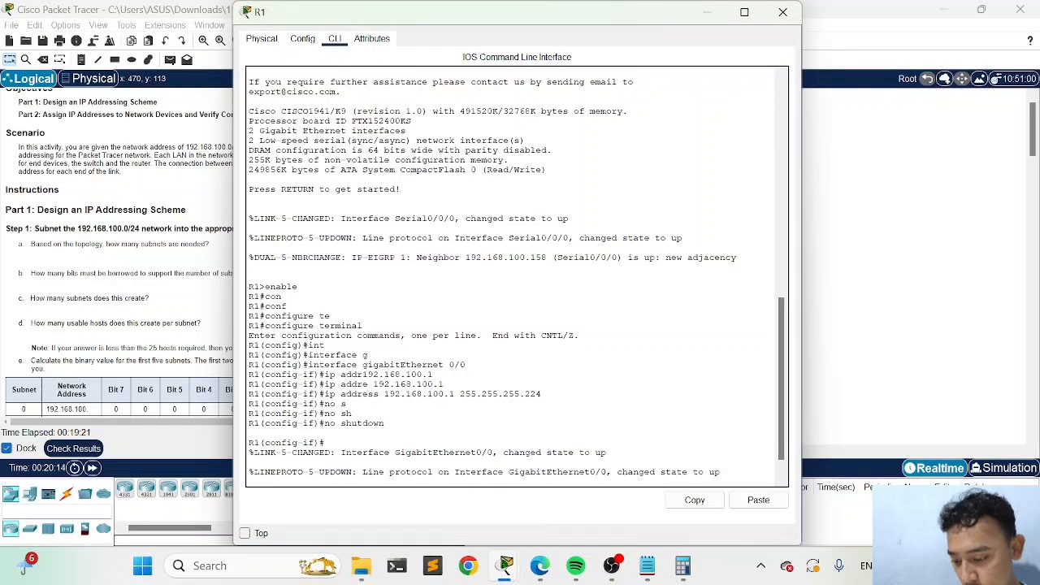
{"action": "key", "text": "Return"}
{"action": "key", "text": "Up"}
{"action": "key", "text": "Up"}
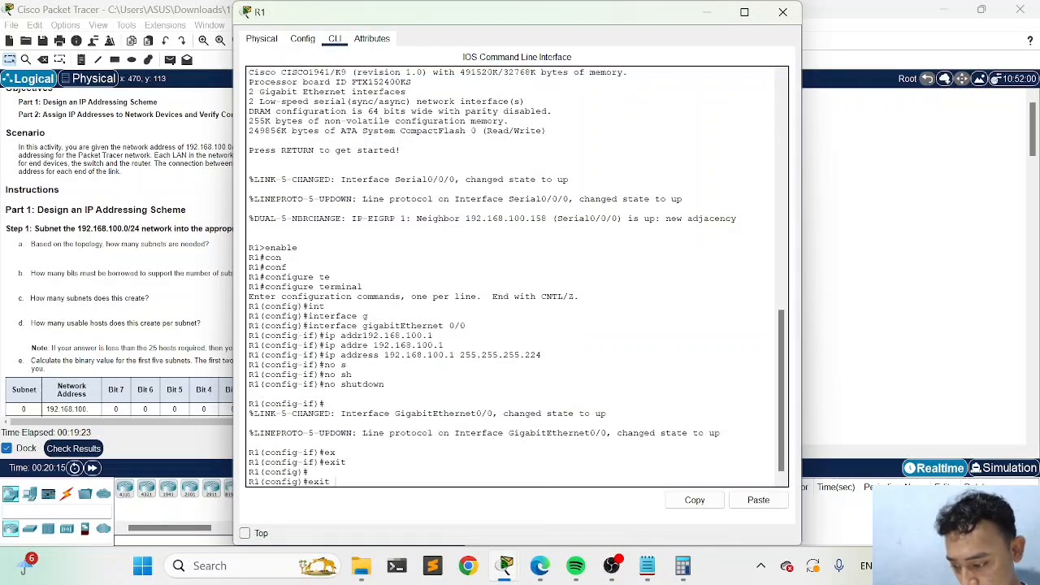
{"action": "key", "text": "Up"}
{"action": "key", "text": "Up"}
{"action": "key", "text": "Up"}
{"action": "key", "text": "Up"}
{"action": "key", "text": "Up"}
{"action": "key", "text": "Up"}
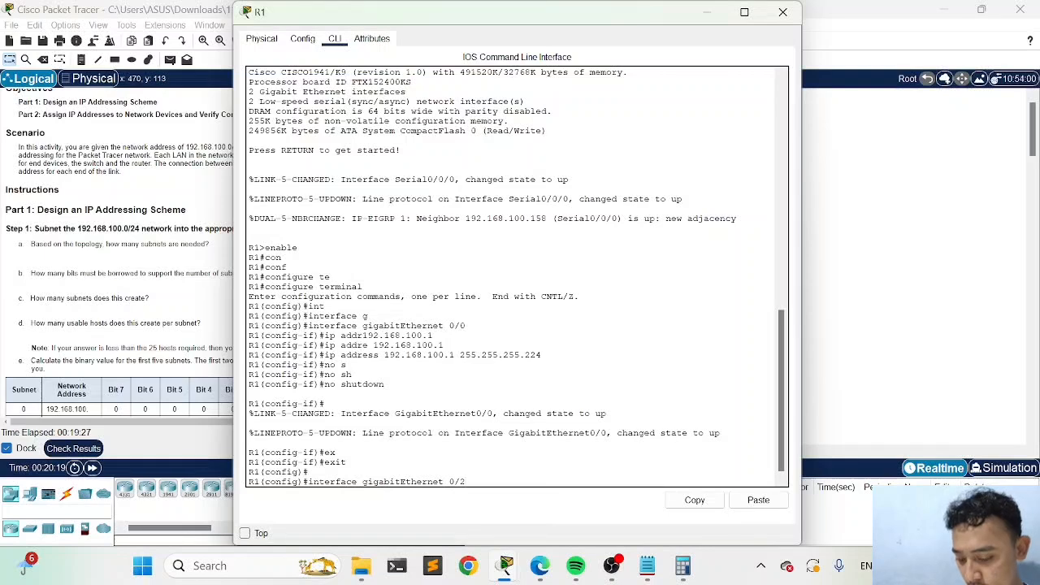
{"action": "key", "text": "Return"}
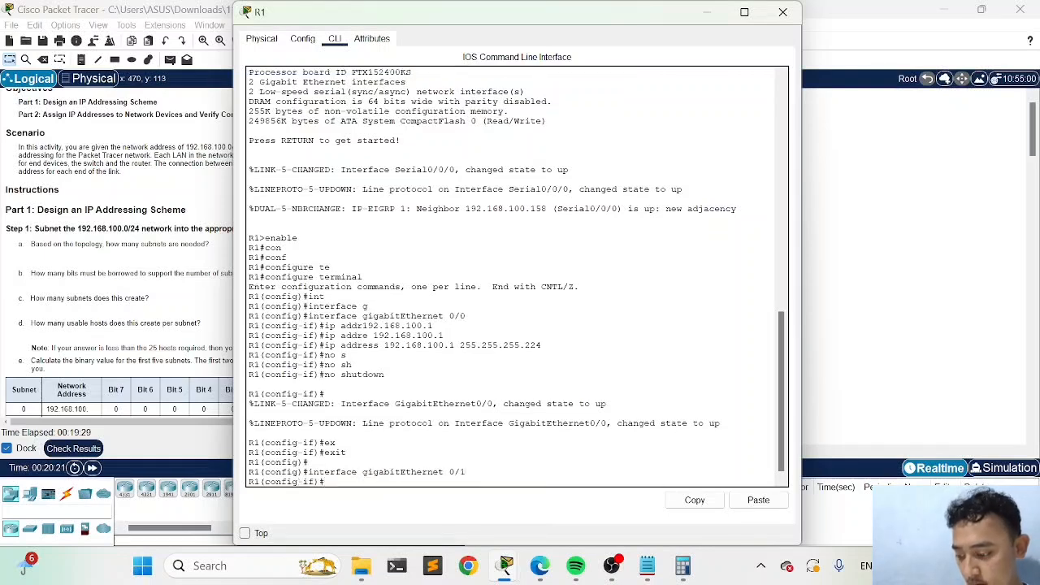
Examine the PC1 and PC2 LANs on R1 against the /27 subnet ranges in the notes
{"action": "left_click_drag", "start_coordinate": [588, 21], "coordinate": [584, 307]}
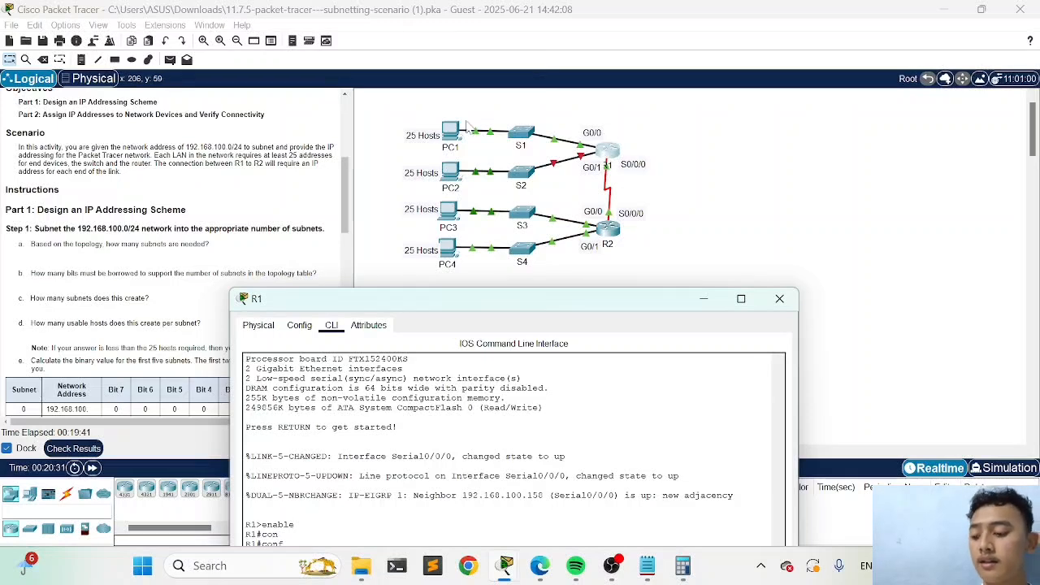
{"action": "mouse_move", "coordinate": [399, 156]}
{"action": "left_mouse_down"}
{"action": "mouse_move", "coordinate": [465, 182]}
{"action": "mouse_move", "coordinate": [579, 179]}
{"action": "mouse_move", "coordinate": [602, 194]}
{"action": "mouse_move", "coordinate": [394, 140]}
{"action": "left_mouse_up"}
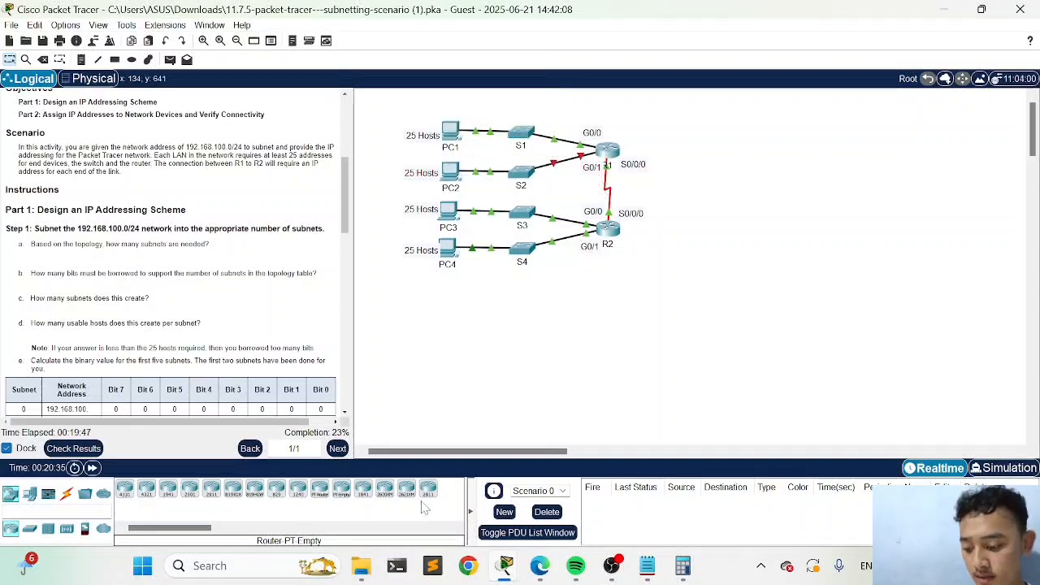
{"action": "left_click", "coordinate": [638, 568]}
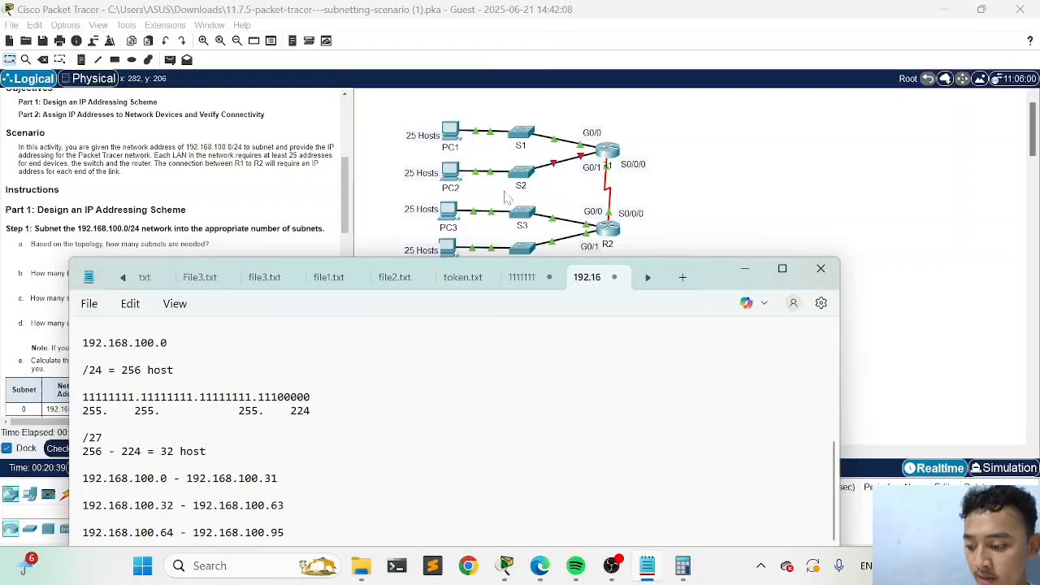
{"action": "left_click_drag", "start_coordinate": [434, 165], "coordinate": [555, 194]}
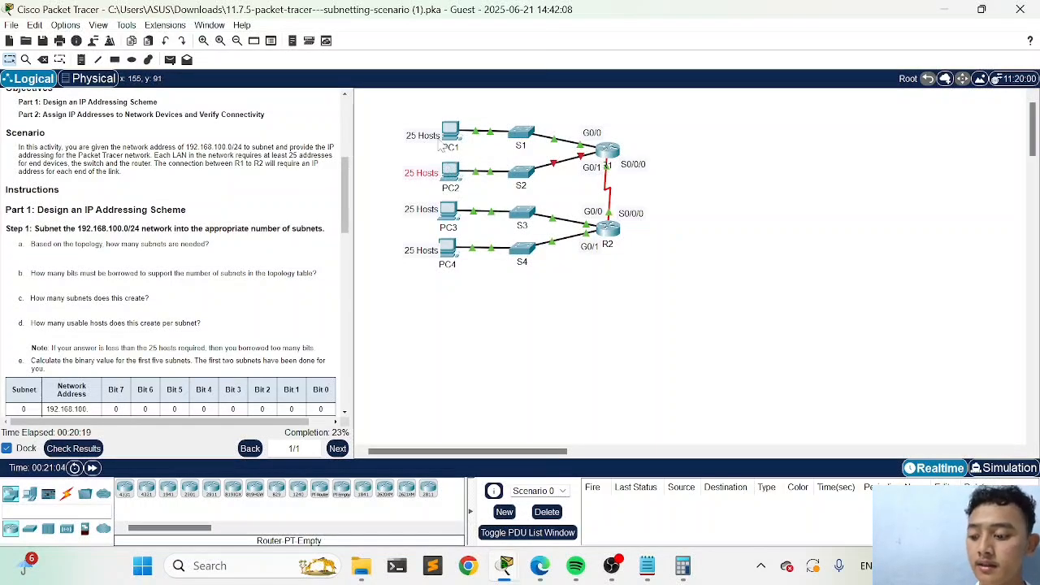
{"action": "left_click_drag", "start_coordinate": [413, 156], "coordinate": [378, 177]}
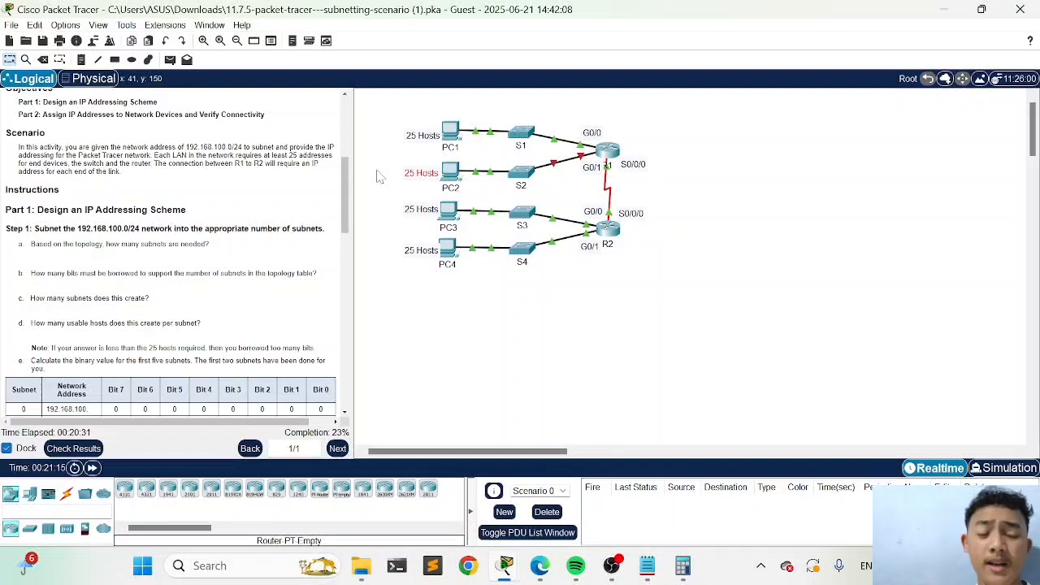
Return to R1's command line and assign GigabitEthernet 0/1 the address 192.168.100.33 with mask 255.255.255.224
{"action": "left_click", "coordinate": [607, 153]}
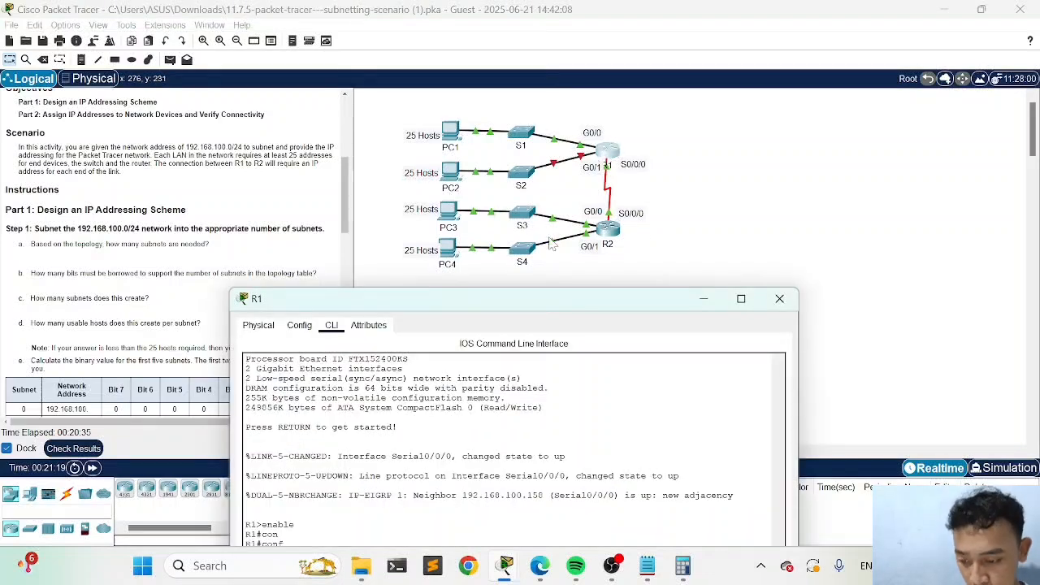
{"action": "left_click", "coordinate": [740, 298]}
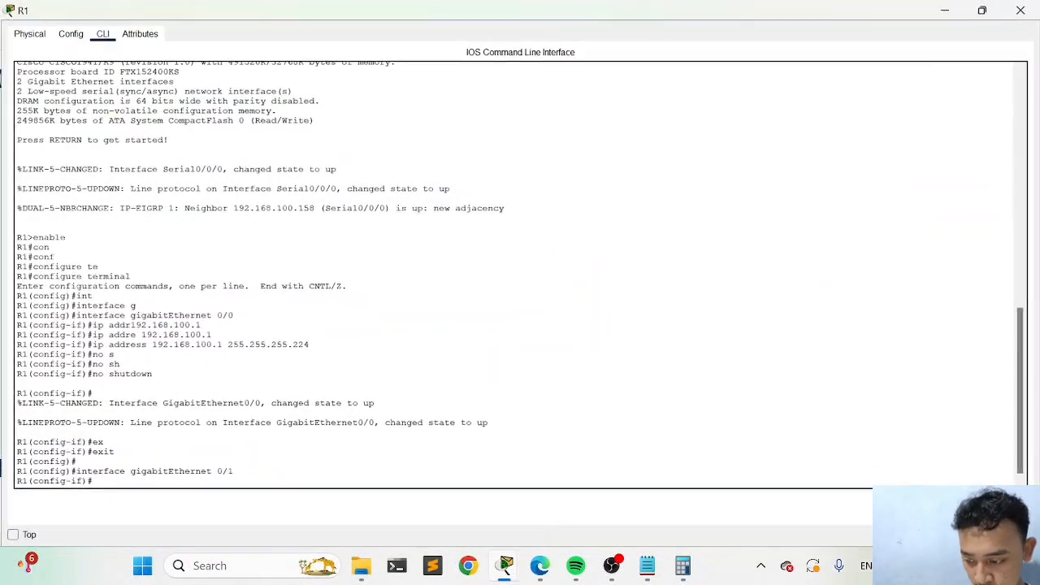
{"action": "key", "text": "Up"}
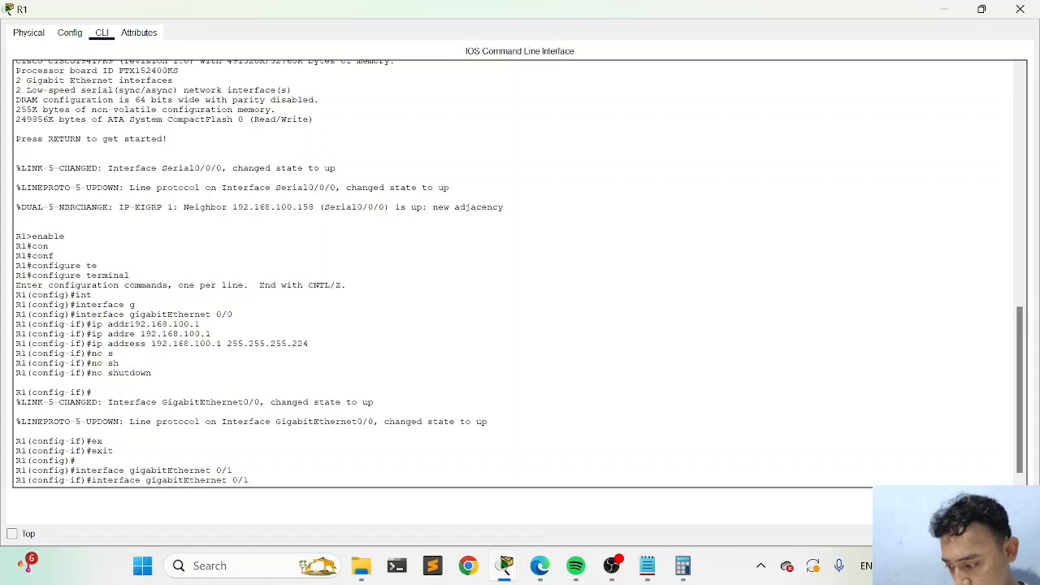
{"action": "key", "text": "Up"}
{"action": "key", "text": "Up"}
{"action": "key", "text": "Up"}
{"action": "key", "text": "Up"}
{"action": "key", "text": "Up"}
{"action": "key", "text": "Up"}
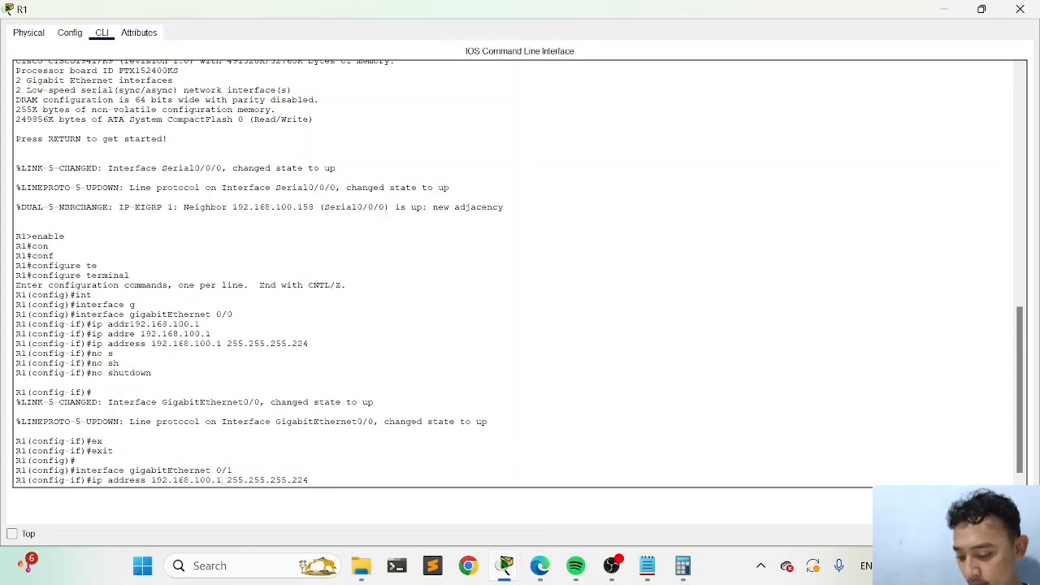
{"action": "key", "text": "Left"}
{"action": "key", "text": "Left"}
{"action": "key", "text": "Left"}
{"action": "key", "text": "Left"}
{"action": "key", "text": "Left"}
{"action": "key", "text": "Left"}
{"action": "key", "text": "Left"}
{"action": "key", "text": "Left"}
{"action": "key", "text": "Left"}
{"action": "key", "text": "Left"}
{"action": "key", "text": "Left"}
{"action": "key", "text": "Left"}
{"action": "key", "text": "Left"}
{"action": "key", "text": "Left"}
{"action": "key", "text": "Left"}
{"action": "key", "text": "Left"}
{"action": "key", "text": "BackSpace"}
{"action": "type", "text": "33"}
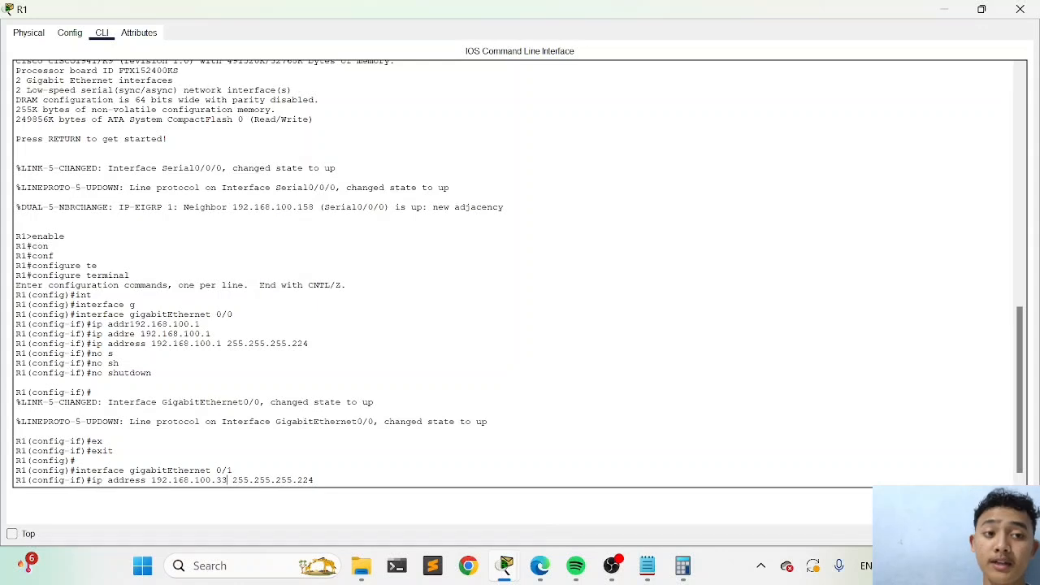
{"action": "key", "text": "Return"}
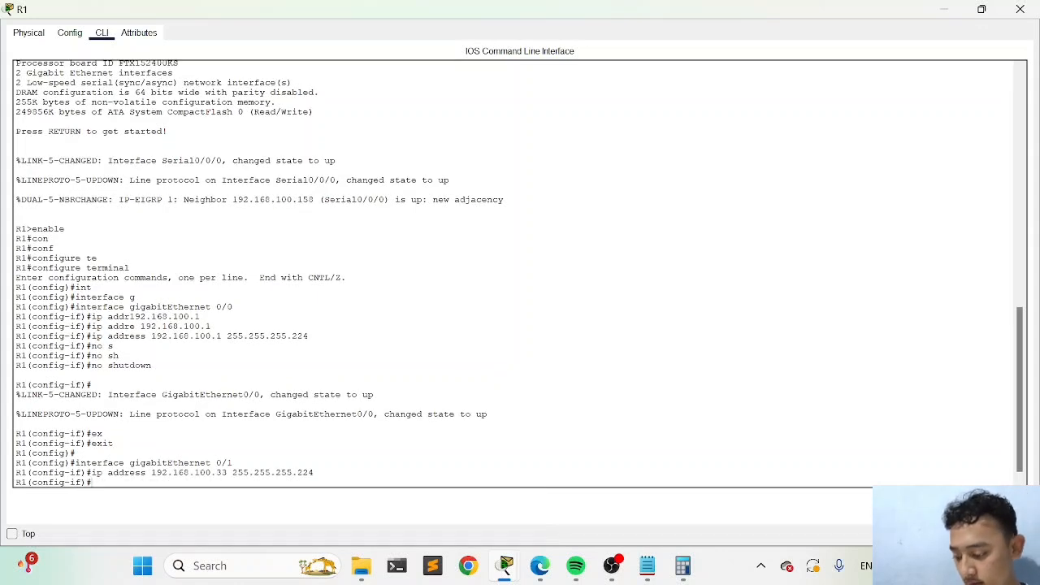
Enable R1's GigabitEthernet 0/1 with no shutdown, exit to global configuration mode and put the R1 window away
{"action": "key", "text": "Up"}
{"action": "key", "text": "Up"}
{"action": "key", "text": "Up"}
{"action": "key", "text": "Up"}
{"action": "key", "text": "Up"}
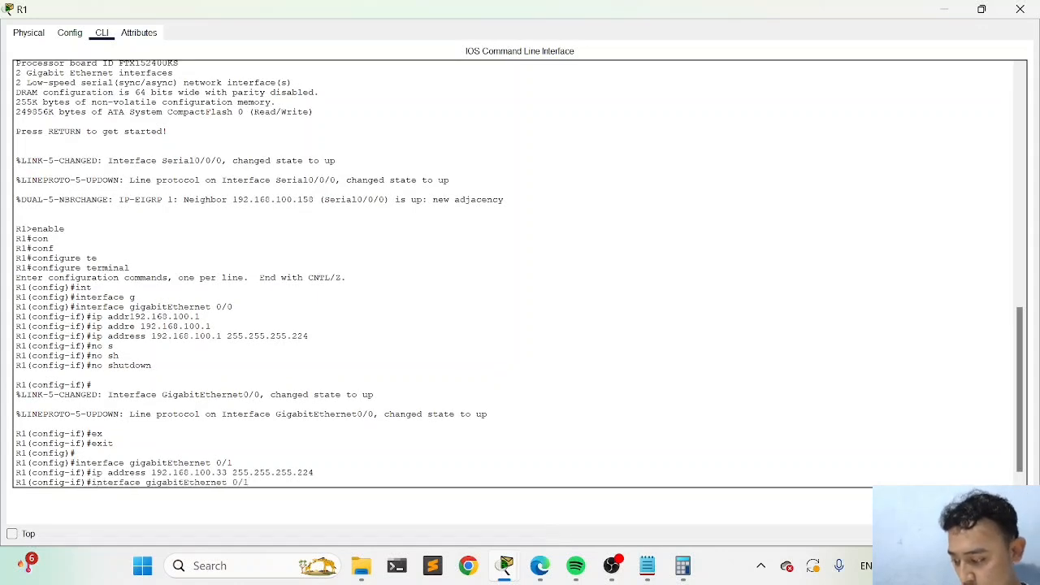
{"action": "key", "text": "Return"}
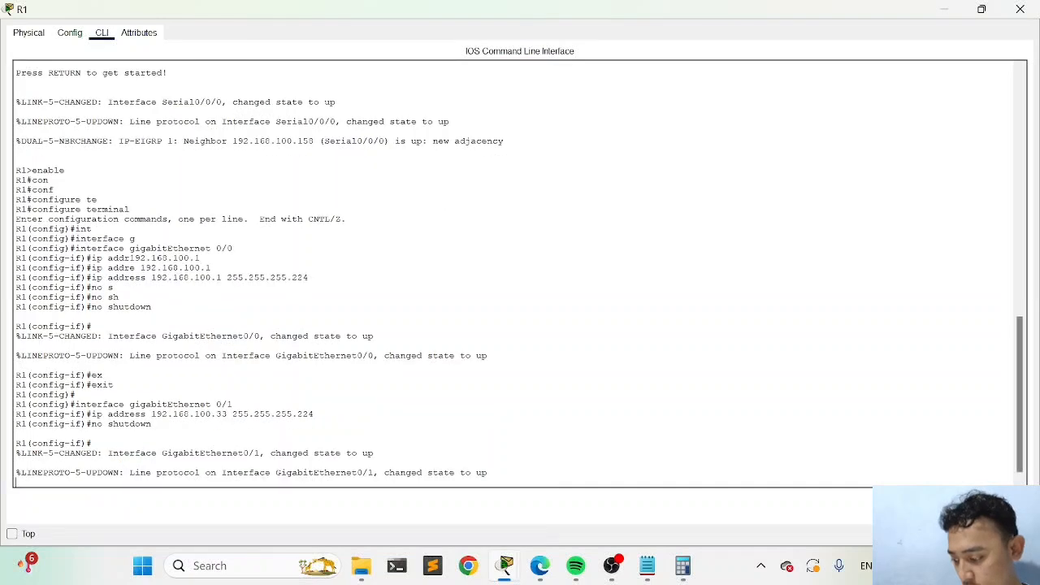
{"action": "key", "text": "Return"}
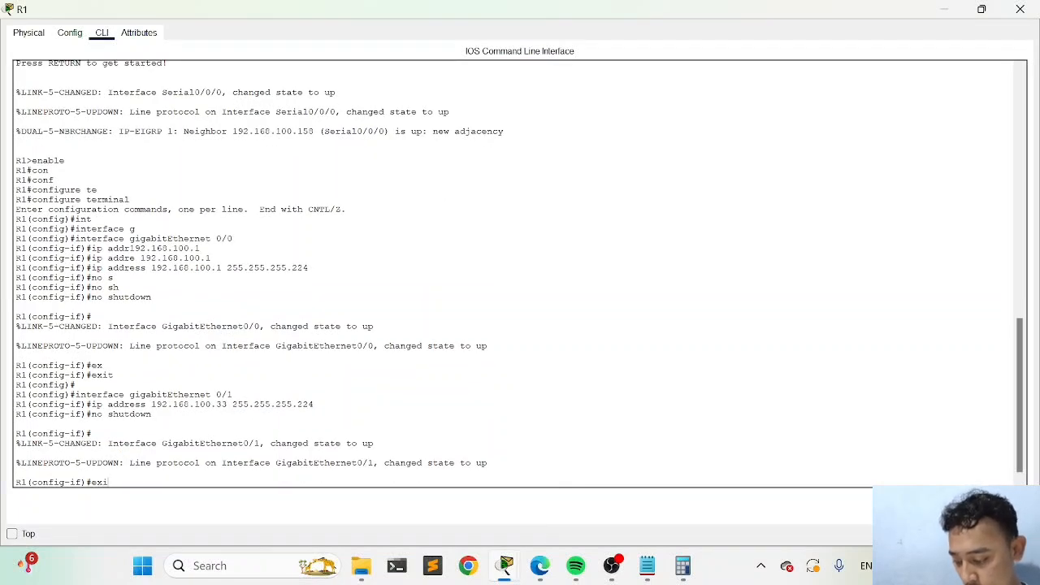
{"action": "type", "text": "exi"}
{"action": "key", "text": "Tab"}
{"action": "key", "text": "Return"}
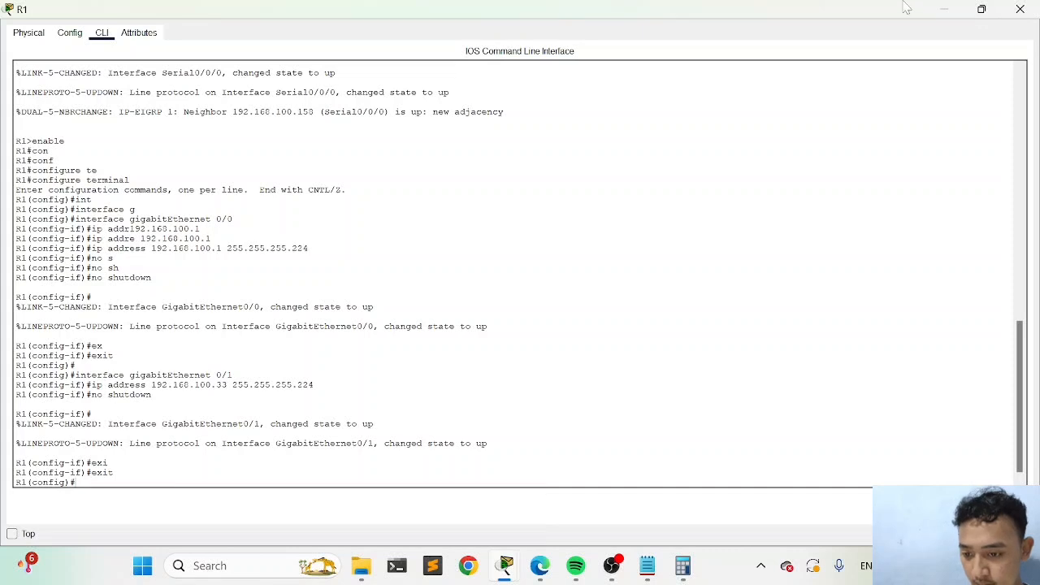
{"action": "left_click", "coordinate": [944, 9]}
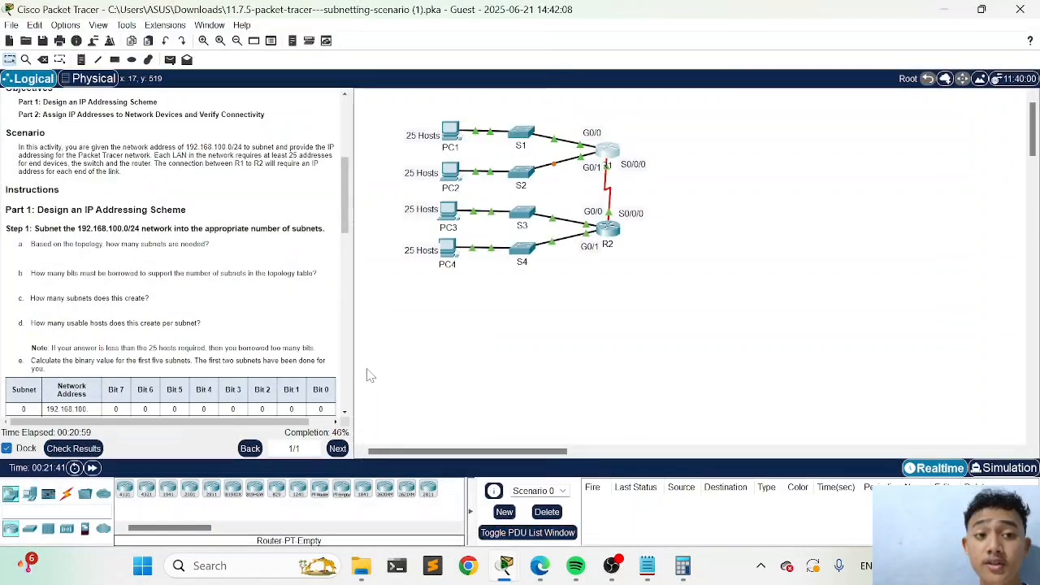
Check the activity results and review the assessment items for R1's ports and switch S3
{"action": "left_click", "coordinate": [73, 450]}
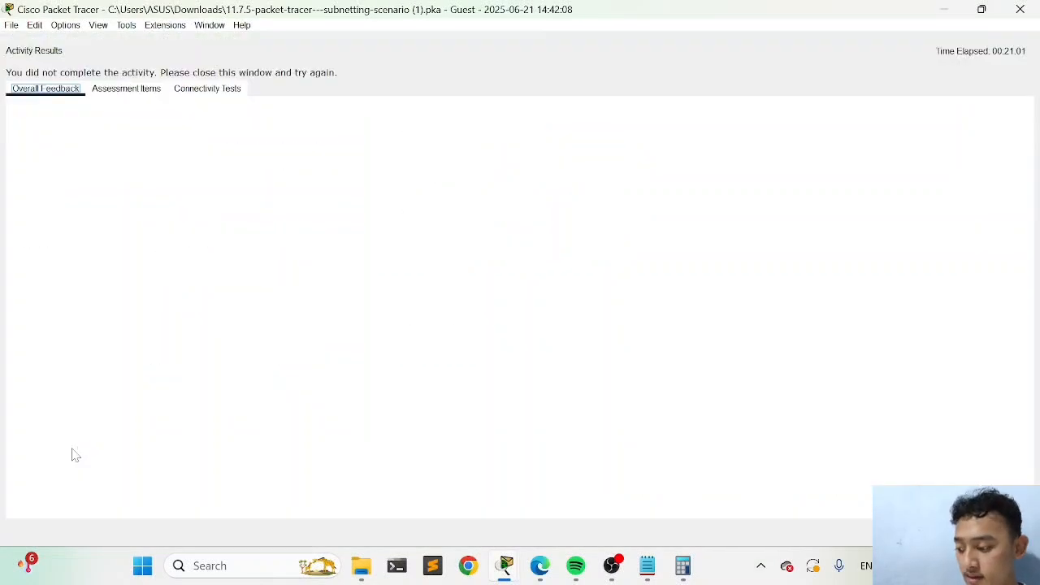
{"action": "left_click", "coordinate": [128, 90]}
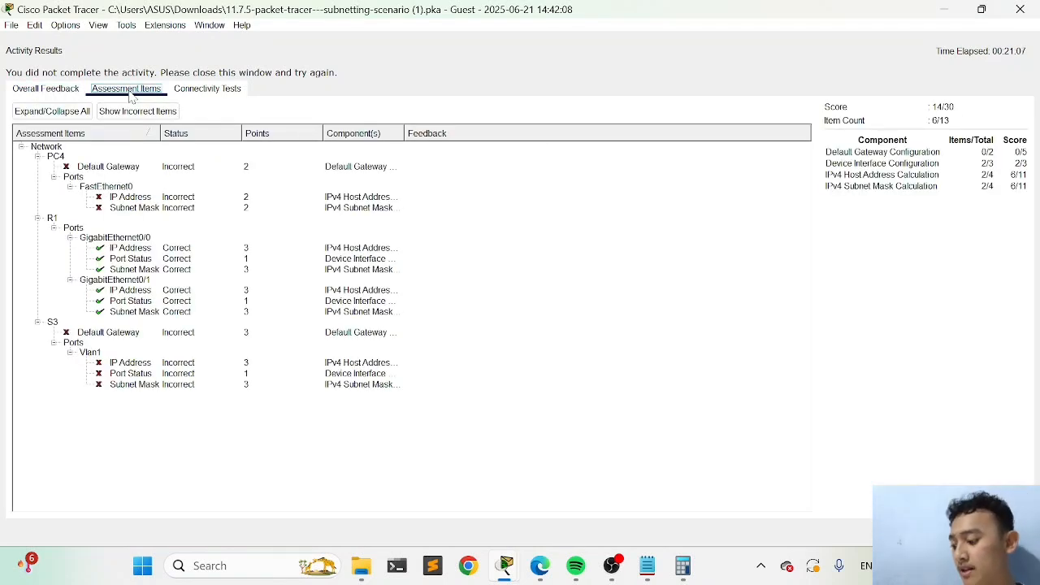
{"action": "left_click", "coordinate": [54, 228]}
{"action": "left_click", "coordinate": [135, 250]}
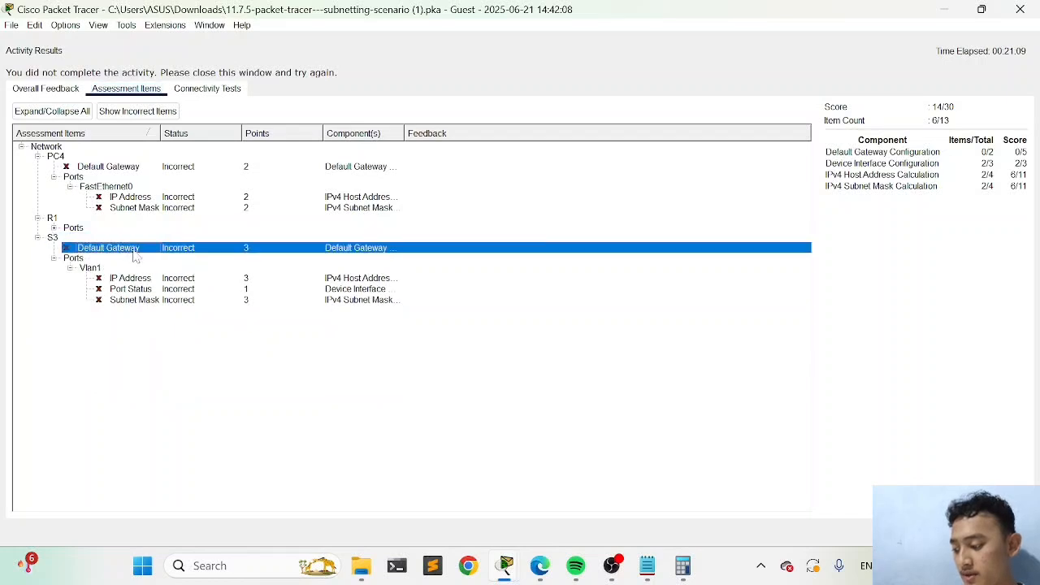
{"action": "key", "text": "Up"}
{"action": "key", "text": "Up"}
{"action": "key", "text": "Up"}
{"action": "left_click", "coordinate": [53, 228]}
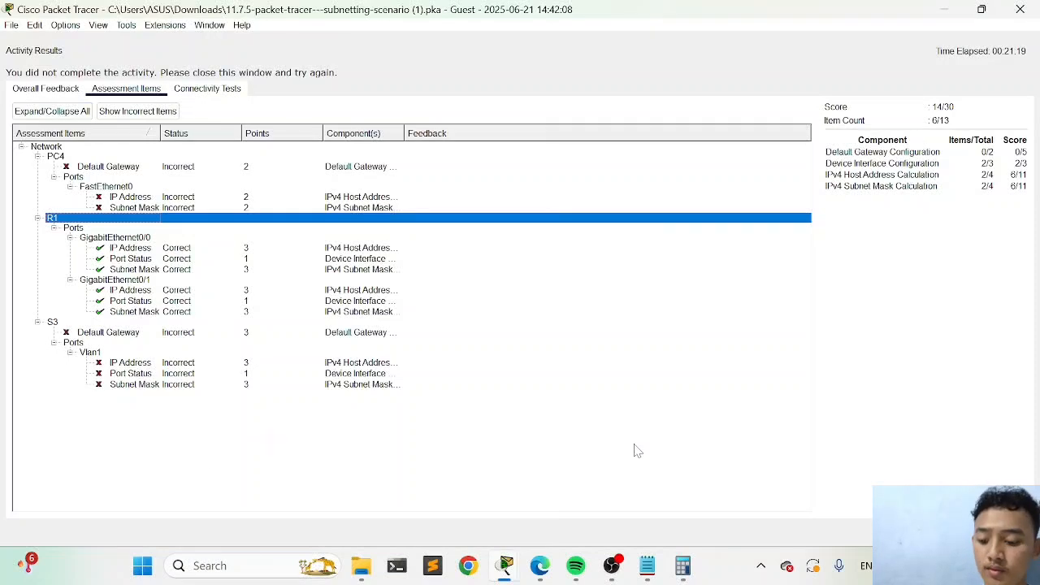
{"action": "left_click", "coordinate": [1006, 533]}
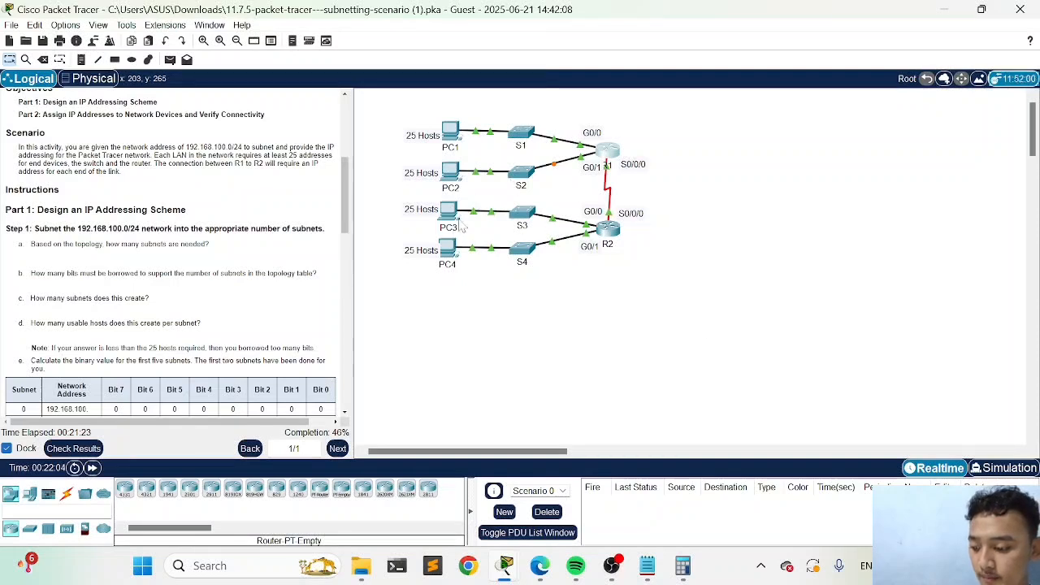
Open switch S3's command line and enter privileged EXEC mode with enable
{"action": "left_click", "coordinate": [526, 210]}
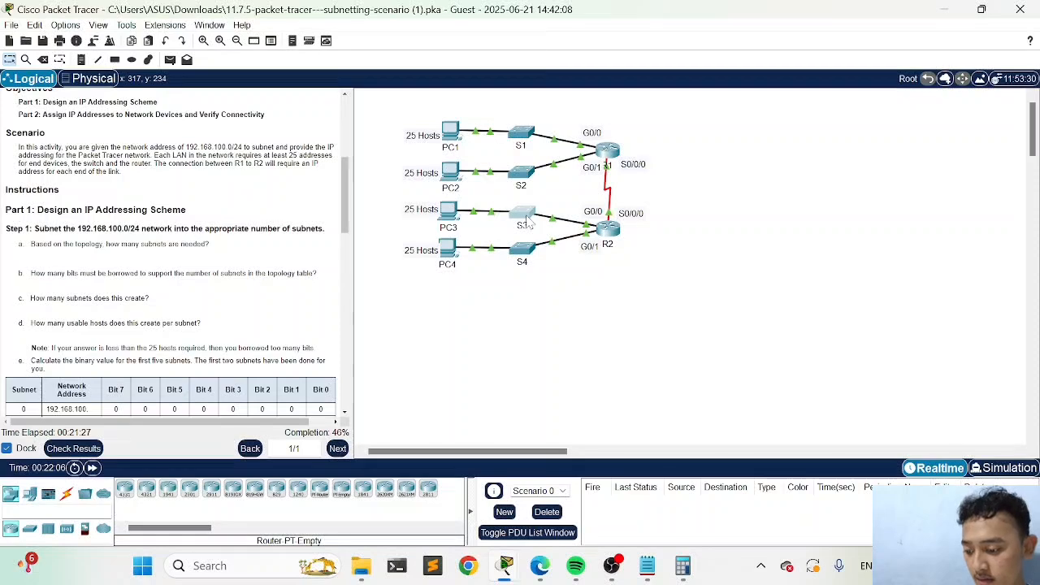
{"action": "left_click", "coordinate": [434, 38]}
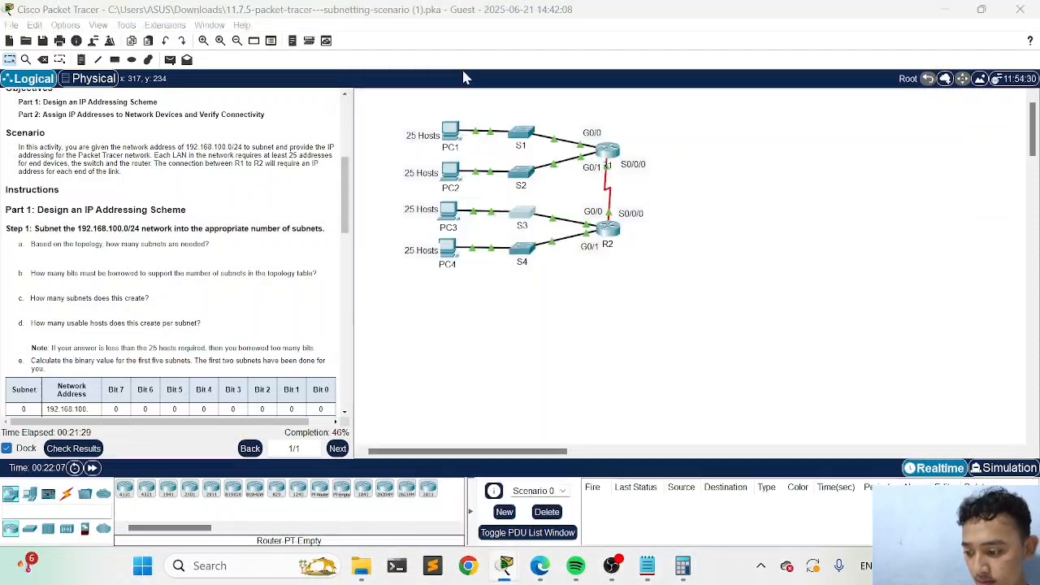
{"action": "left_click", "coordinate": [609, 303]}
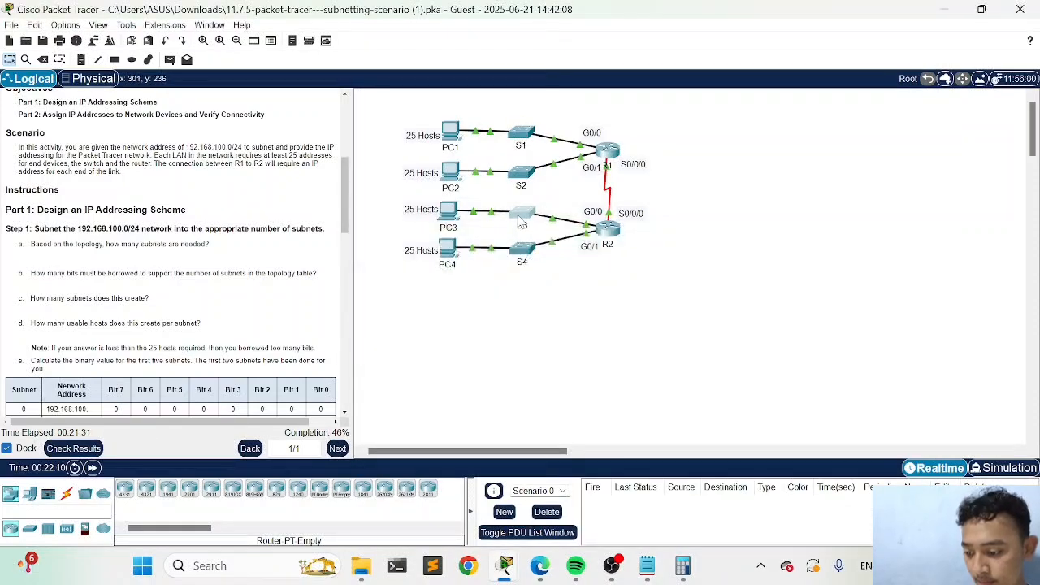
{"action": "left_click", "coordinate": [520, 216]}
{"action": "left_click", "coordinate": [465, 39]}
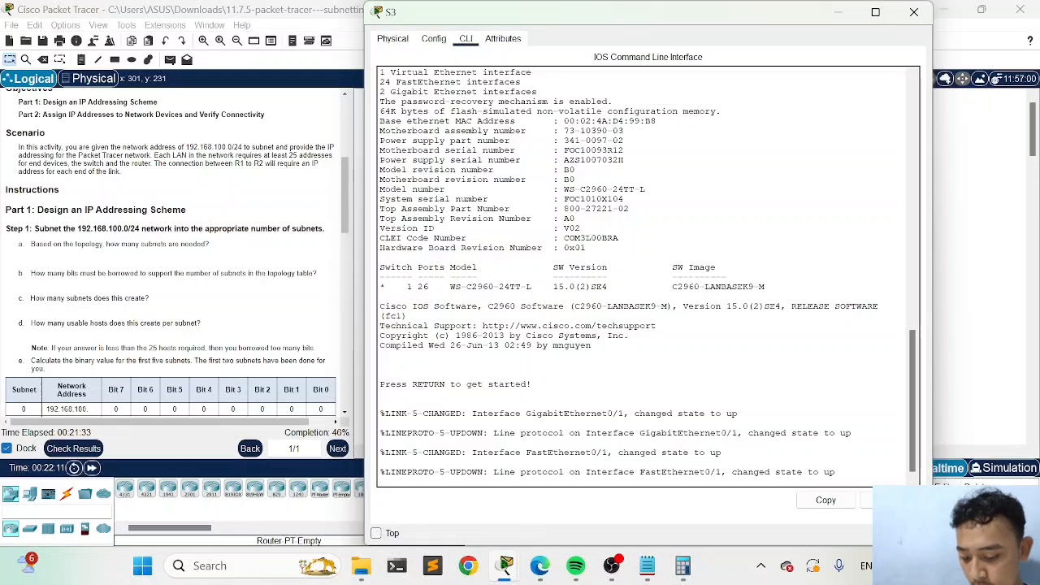
{"action": "key", "text": "Return"}
{"action": "key", "text": "Return"}
{"action": "type", "text": "enable"}
{"action": "key", "text": "Return"}
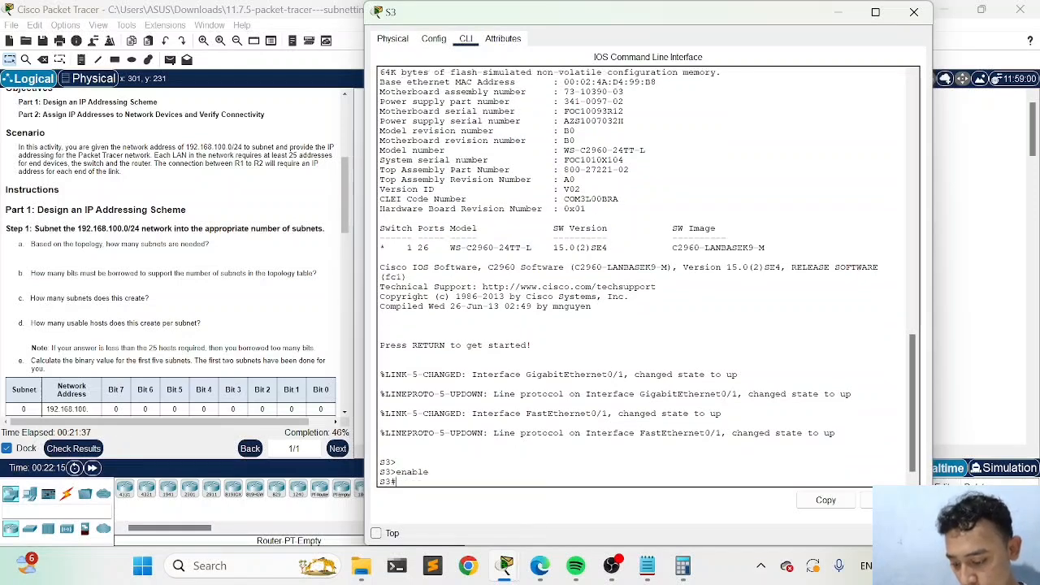
Enter S3's global configuration mode with configure terminal
{"action": "type", "text": "co"}
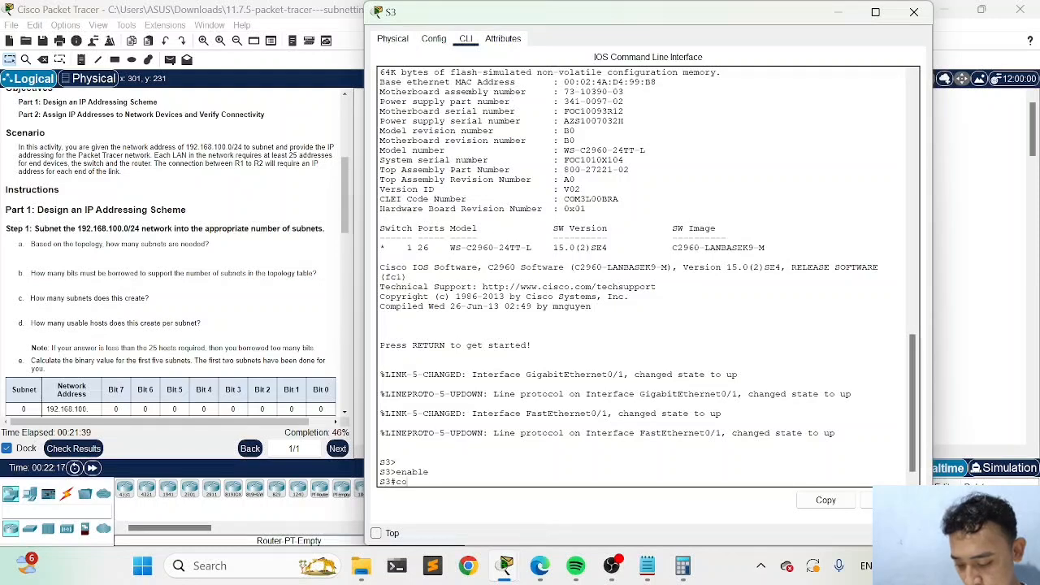
{"action": "key", "text": "Tab"}
{"action": "type", "text": "n"}
{"action": "key", "text": "Tab"}
{"action": "type", "text": "f"}
{"action": "key", "text": "Tab"}
{"action": "type", "text": "ter"}
{"action": "key", "text": "Tab"}
{"action": "key", "text": "Return"}
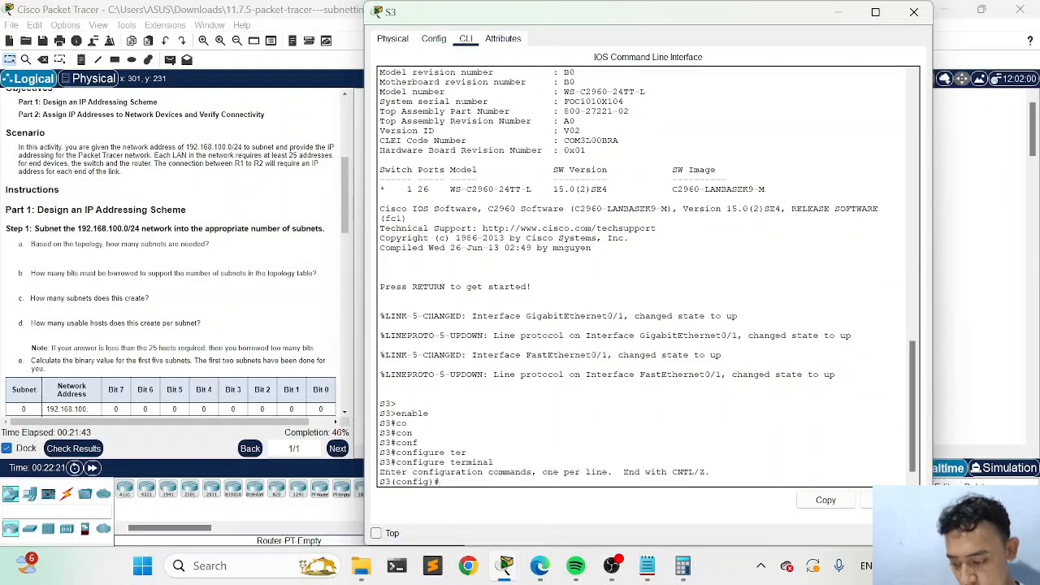
Enter interface configuration mode for S3's management VLAN with interface vlan 1
{"action": "type", "text": "in"}
{"action": "key", "text": "Tab"}
{"action": "type", "text": "v"}
{"action": "key", "text": "Tab"}
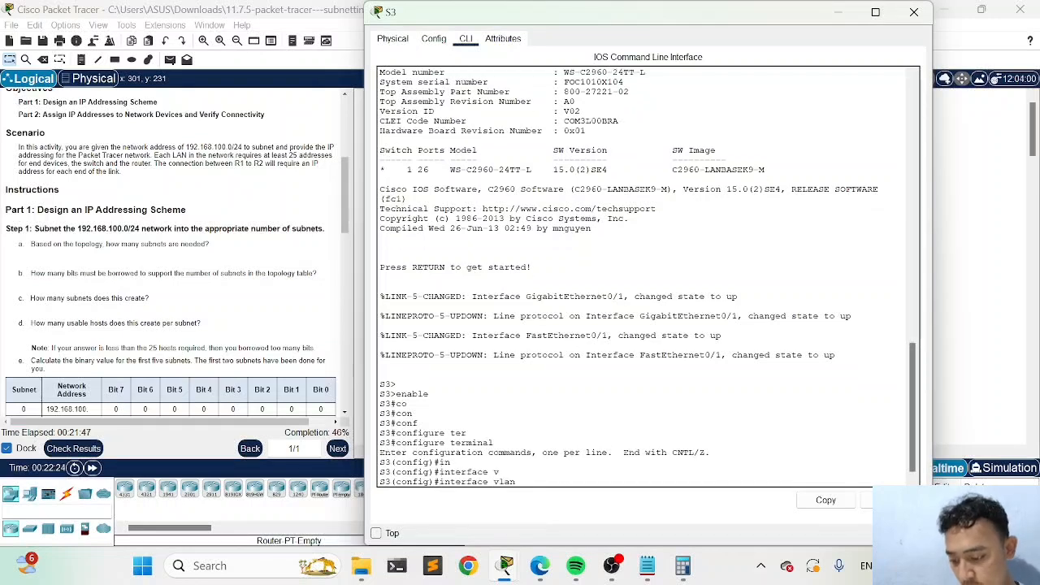
{"action": "type", "text": "1"}
{"action": "key", "text": "Return"}
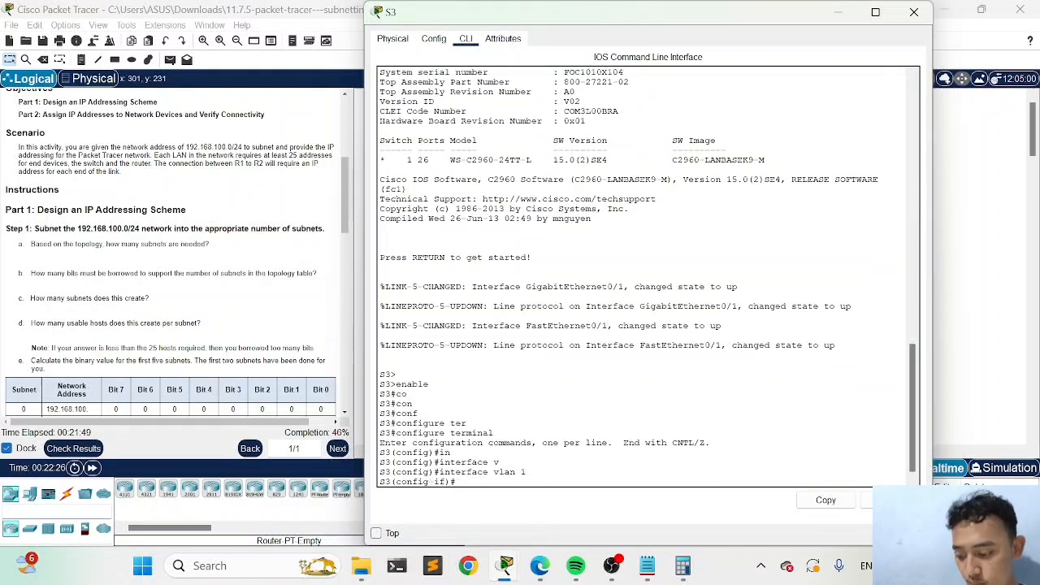
Put the S3 window away, bring up the subnet notes in Notepad and arrange them side by side with the Packet Tracer topology
{"action": "left_click", "coordinate": [838, 12]}
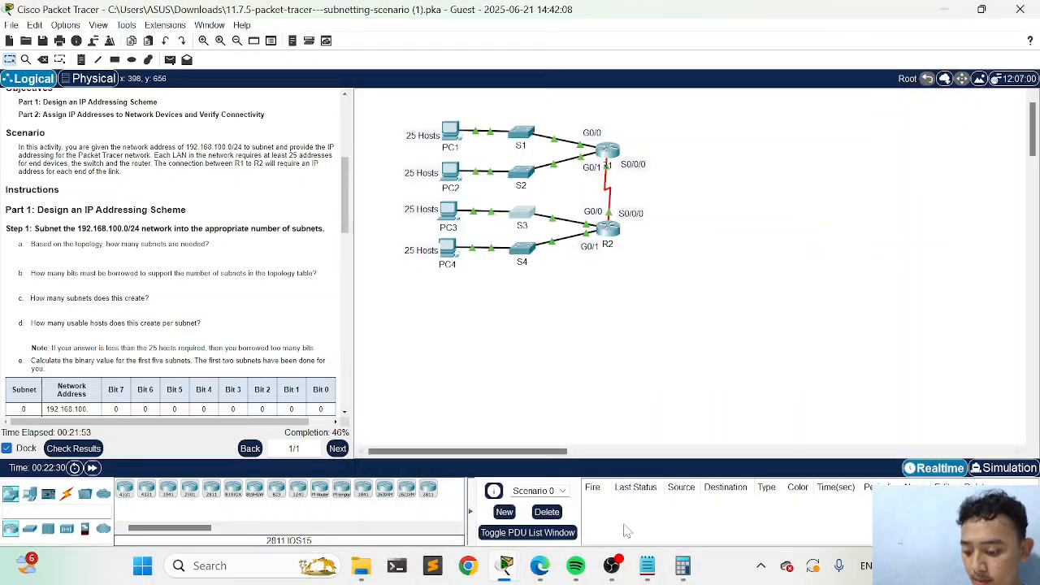
{"action": "left_click", "coordinate": [647, 565]}
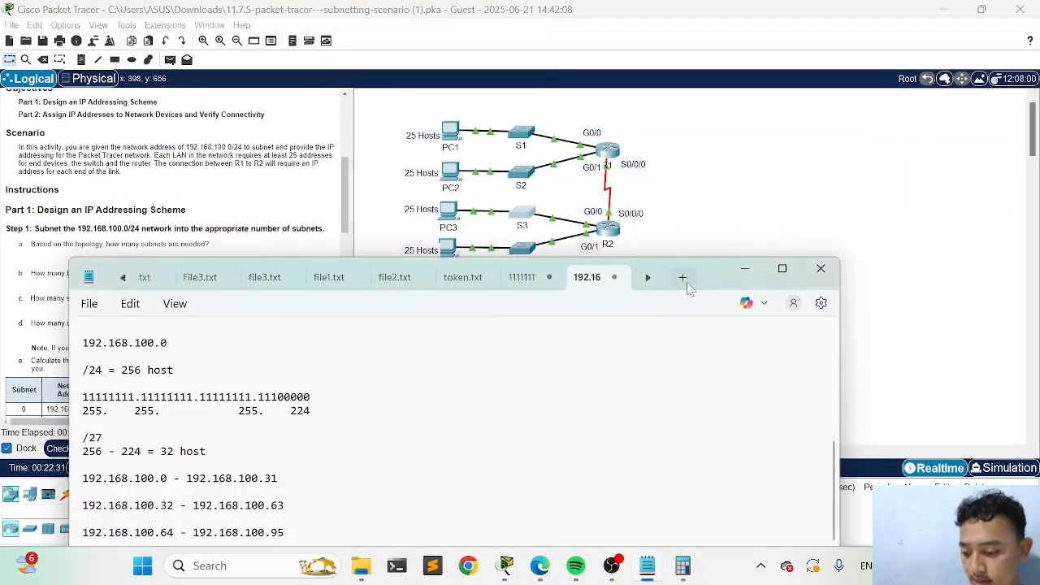
{"action": "left_click_drag", "start_coordinate": [715, 280], "coordinate": [850, 269]}
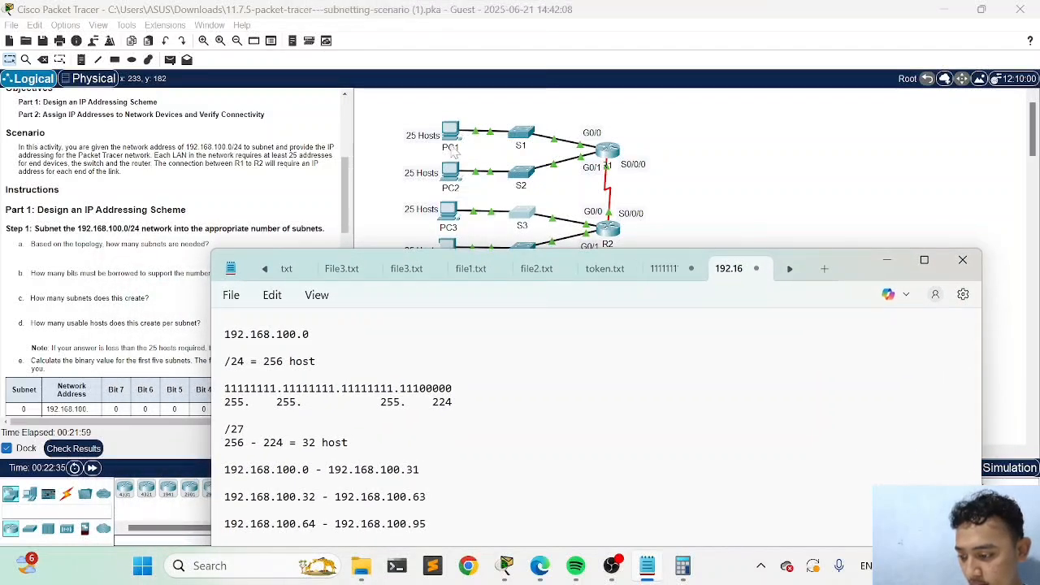
{"action": "left_click", "coordinate": [412, 123]}
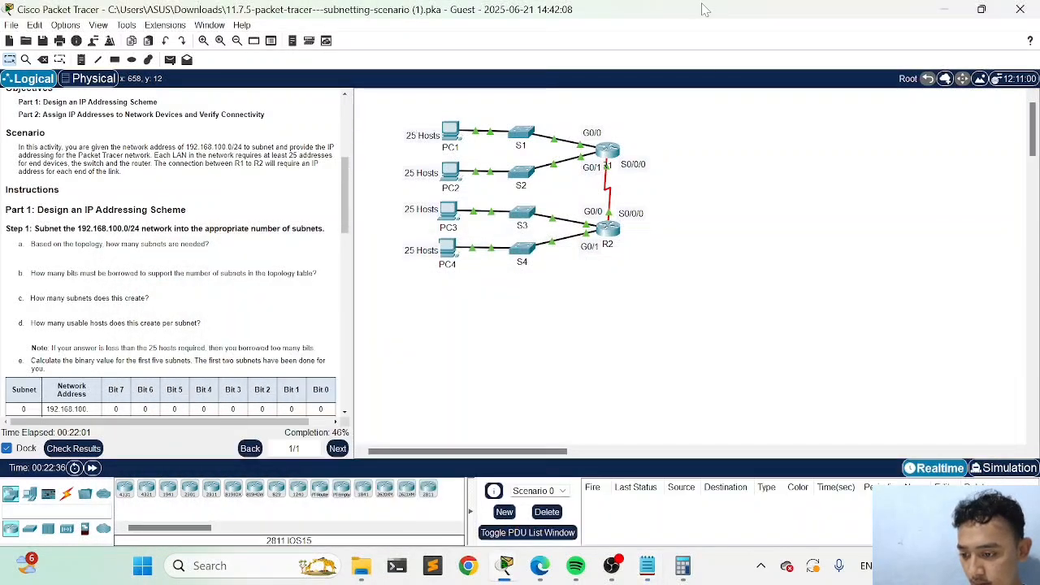
{"action": "left_click_drag", "start_coordinate": [700, 10], "coordinate": [319, 74]}
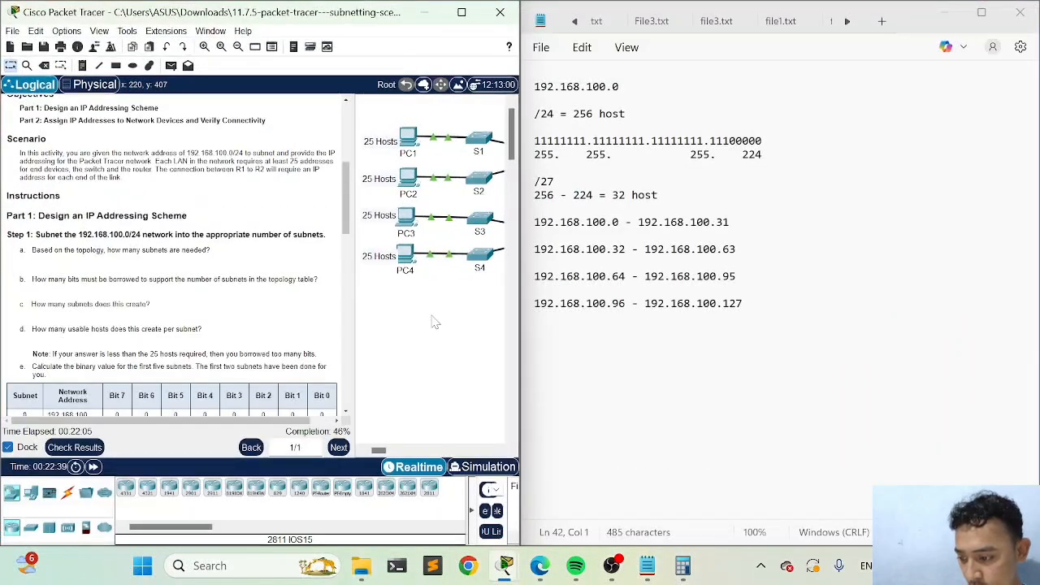
Highlight the range 192.168.100.0 - 192.168.100.31 in the notes and compare it with the LANs connected to R1
{"action": "left_click_drag", "start_coordinate": [533, 221], "coordinate": [676, 222]}
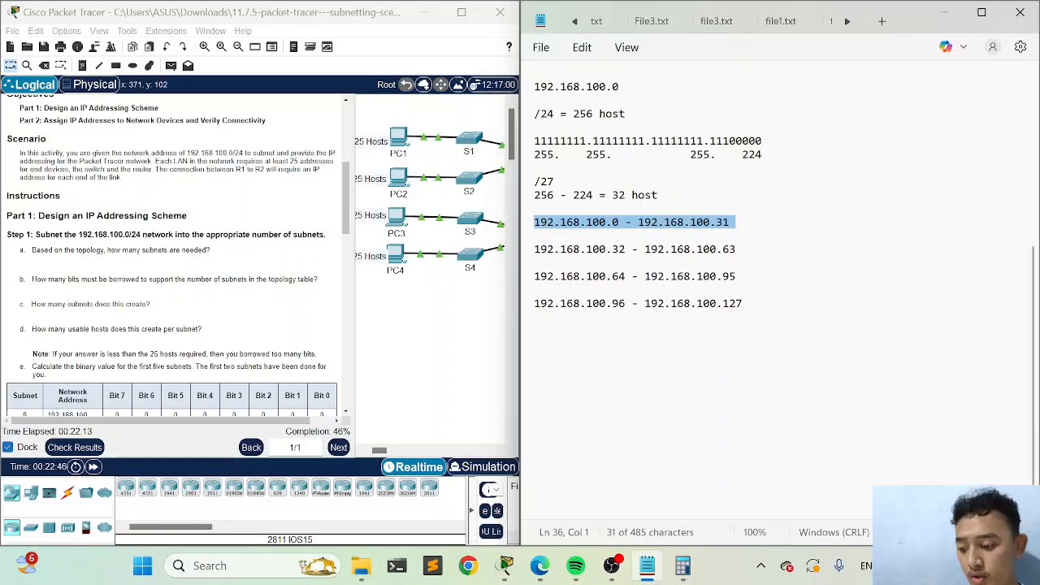
{"action": "scroll", "coordinate": [418, 262], "scroll_direction": "right", "scroll_amount": 3}
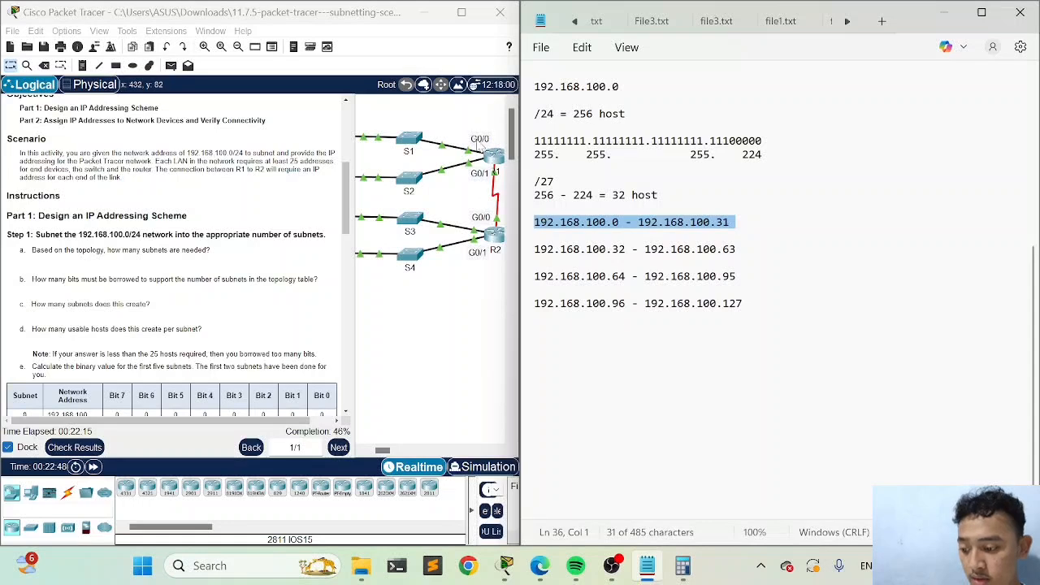
{"action": "scroll", "coordinate": [469, 239], "scroll_direction": "left", "scroll_amount": 2}
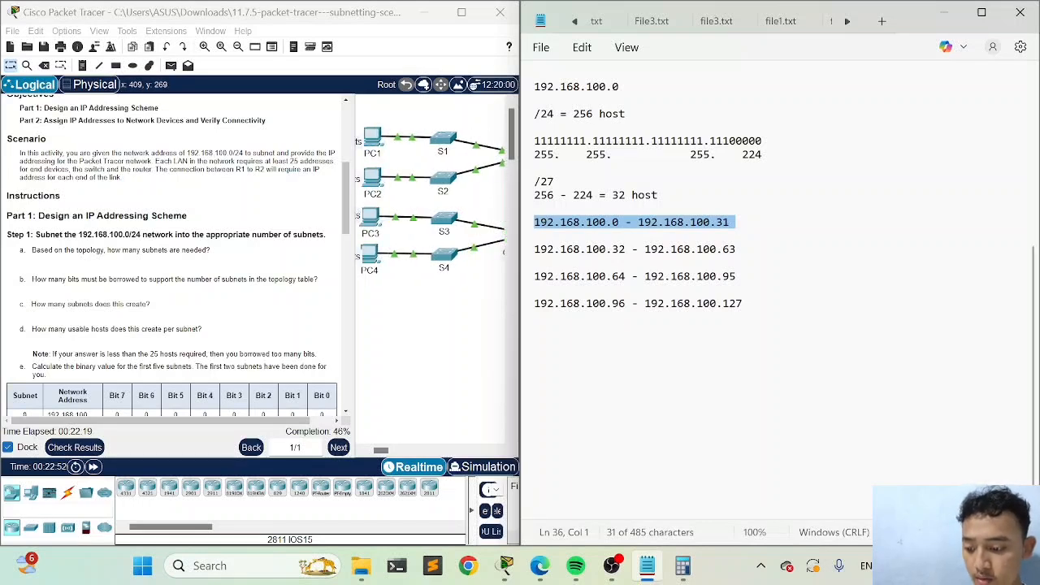
{"action": "scroll", "coordinate": [458, 274], "scroll_direction": "right", "scroll_amount": 4}
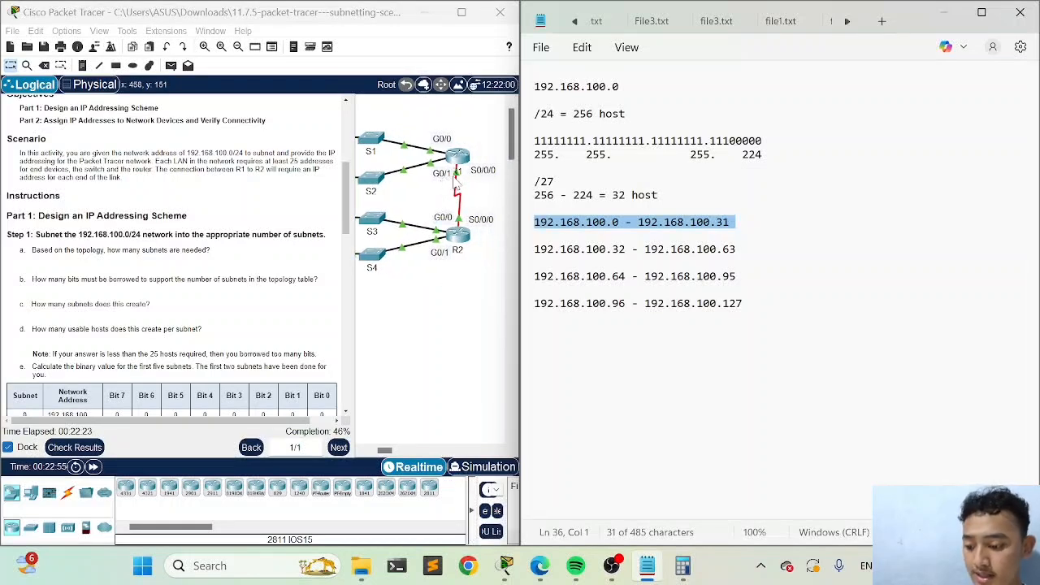
{"action": "scroll", "coordinate": [435, 186], "scroll_direction": "left", "scroll_amount": 6}
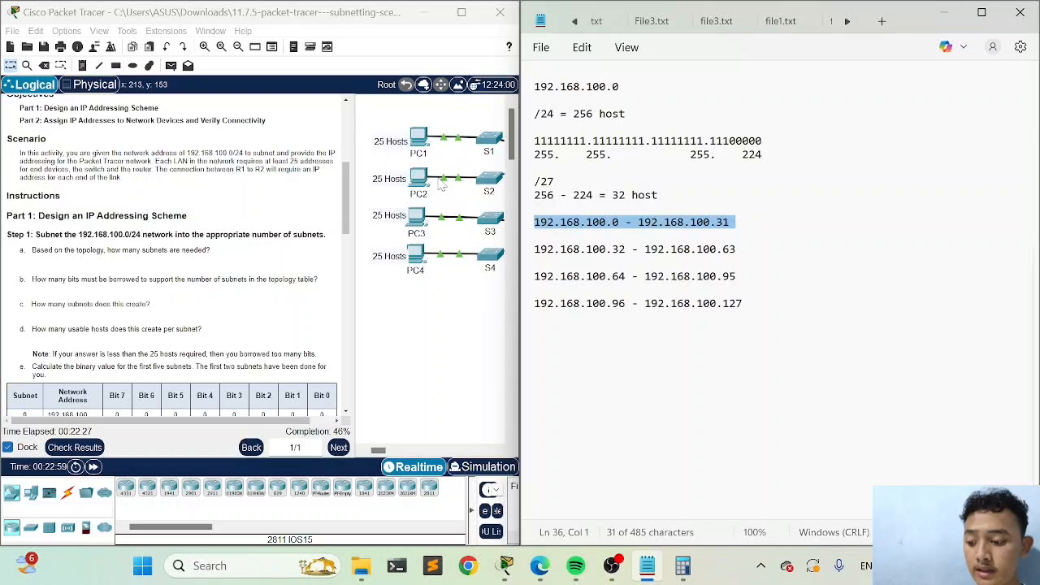
Examine the PC, switch and router links in the topology and compare the LANs on R1 and R2 with the subnet ranges in the notes
{"action": "scroll", "coordinate": [441, 186], "scroll_direction": "right", "scroll_amount": 3}
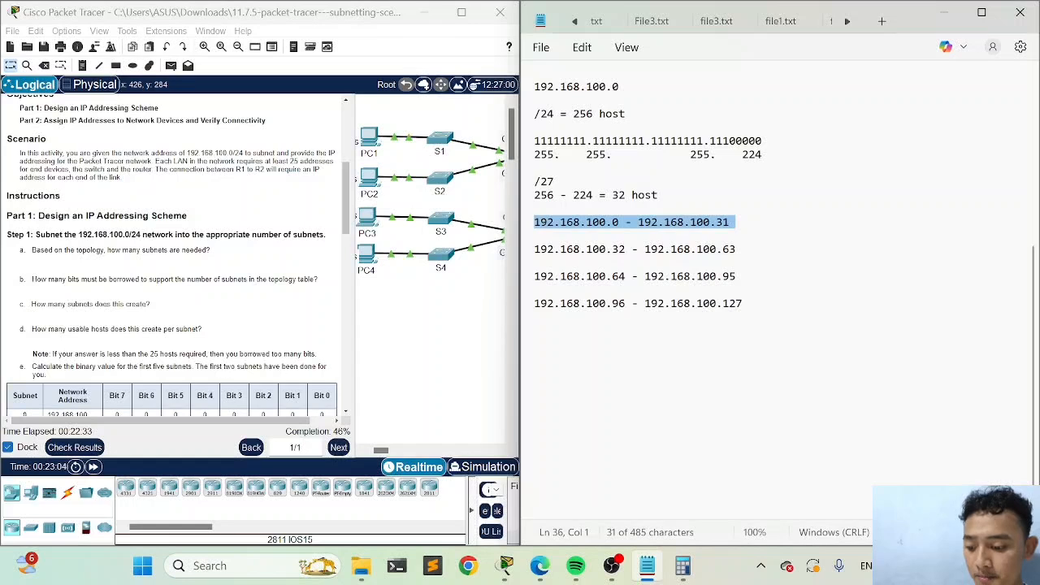
{"action": "scroll", "coordinate": [429, 225], "scroll_direction": "right", "scroll_amount": 2}
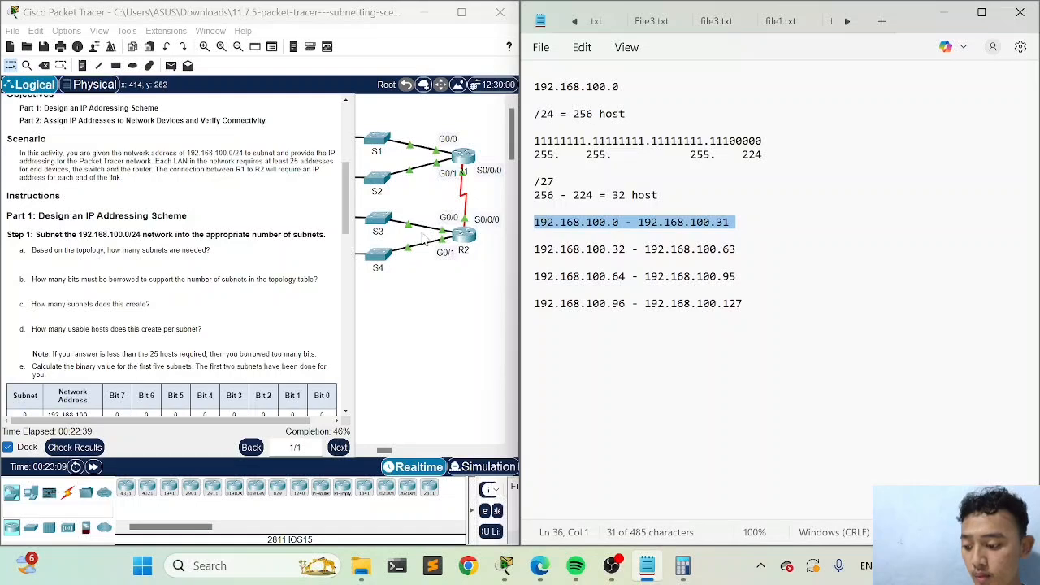
{"action": "scroll", "coordinate": [404, 235], "scroll_direction": "left", "scroll_amount": 2}
{"action": "scroll", "coordinate": [401, 235], "scroll_direction": "left", "scroll_amount": 2}
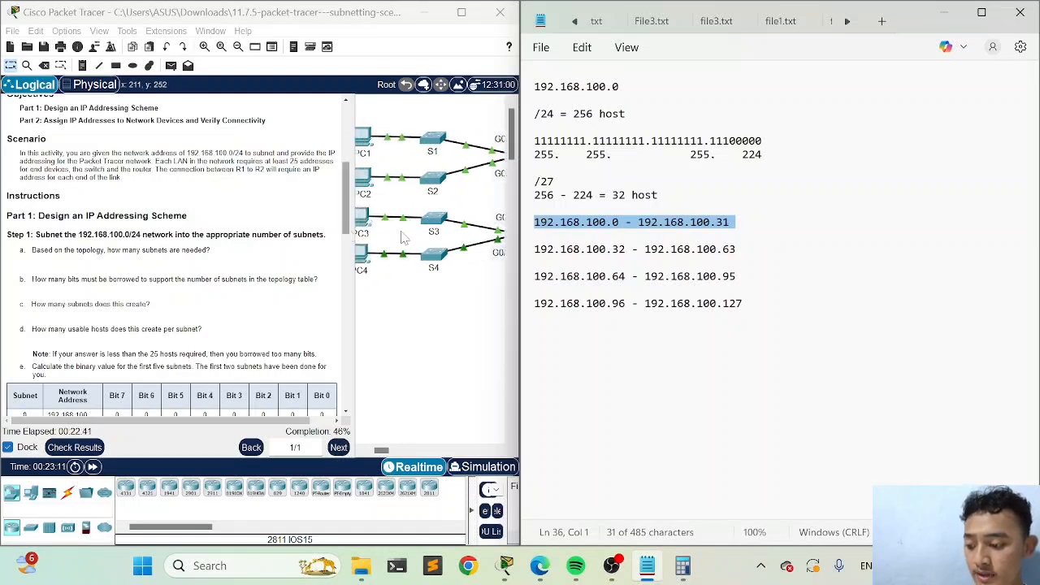
{"action": "scroll", "coordinate": [401, 236], "scroll_direction": "left", "scroll_amount": 2}
{"action": "scroll", "coordinate": [418, 217], "scroll_direction": "down", "scroll_amount": 3}
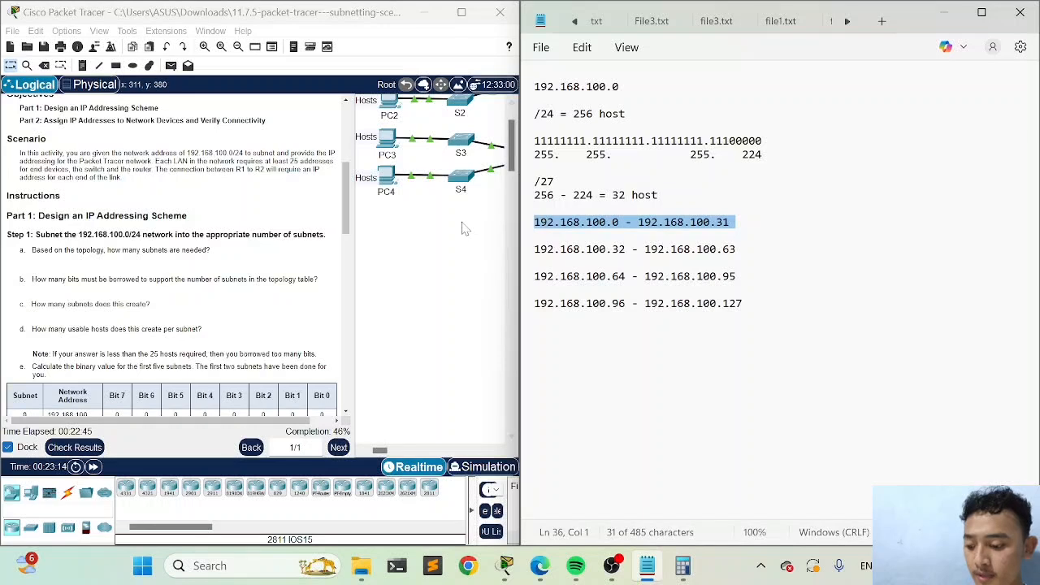
{"action": "scroll", "coordinate": [462, 228], "scroll_direction": "right", "scroll_amount": 2}
{"action": "scroll", "coordinate": [463, 229], "scroll_direction": "right", "scroll_amount": 3}
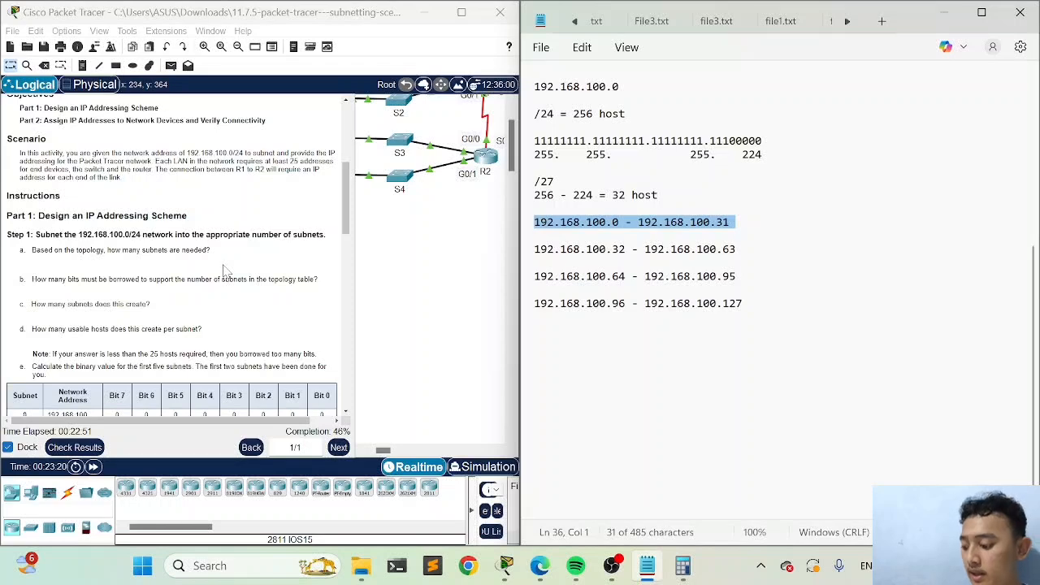
Bring S3's command line back up and enter VLAN 1 interface configuration mode with interface vlan 1
{"action": "left_click", "coordinate": [404, 153]}
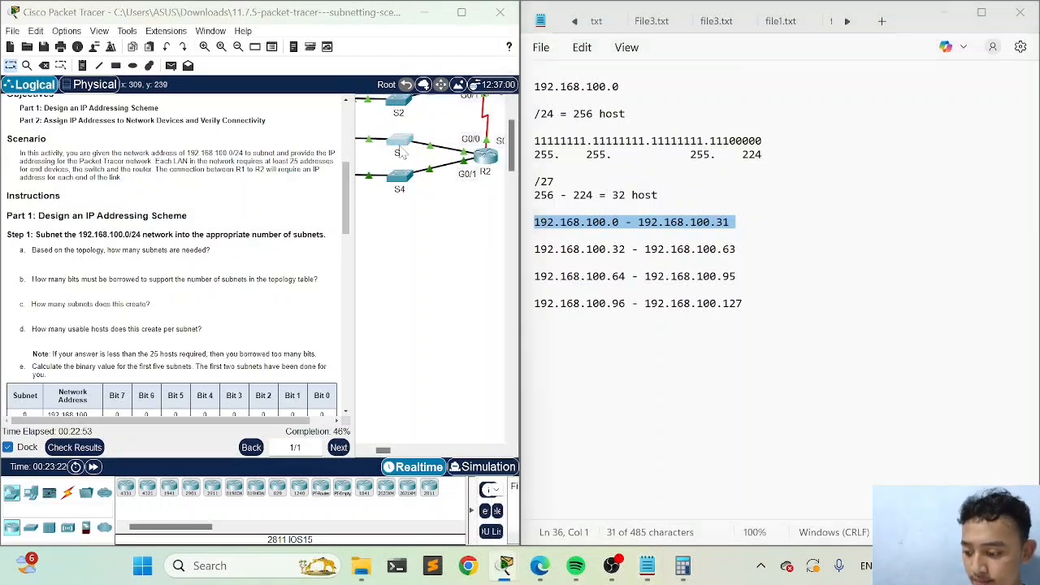
{"action": "left_click_drag", "start_coordinate": [642, 14], "coordinate": [264, 39]}
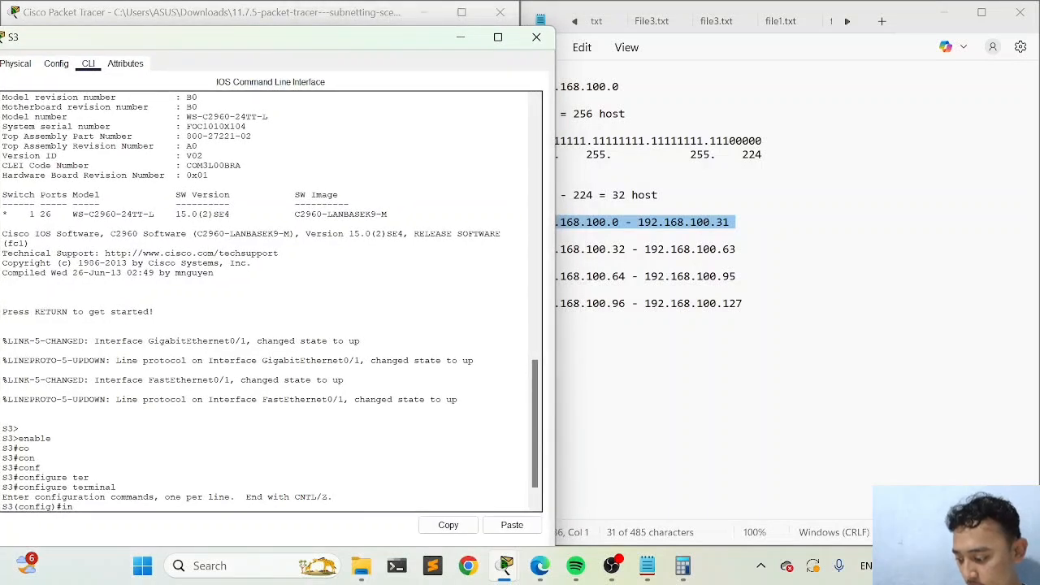
{"action": "key", "text": "Tab"}
{"action": "type", "text": "v"}
{"action": "key", "text": "Tab"}
{"action": "type", "text": "1"}
{"action": "key", "text": "Return"}
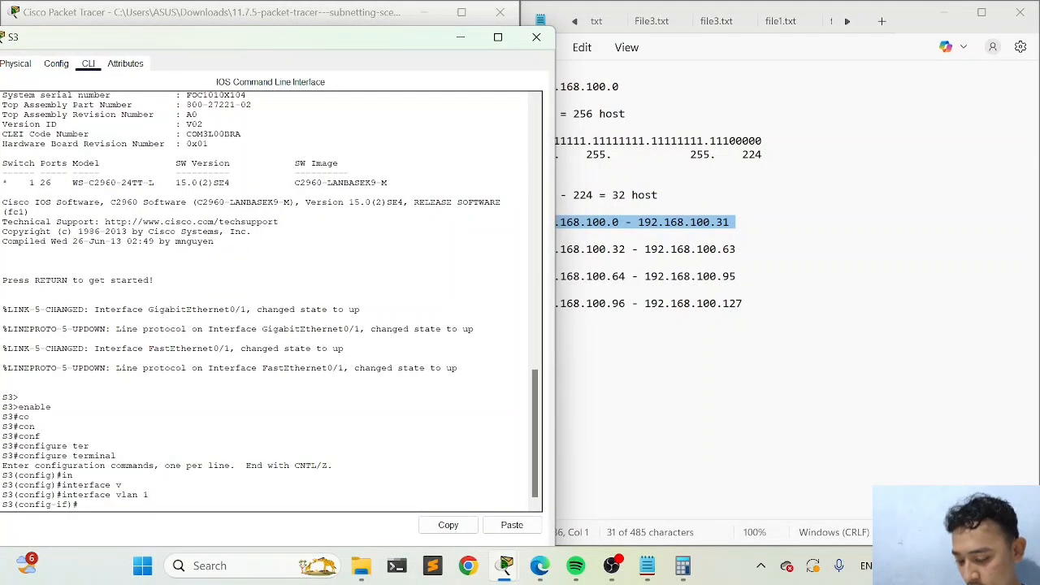
{"action": "key", "text": "Return"}
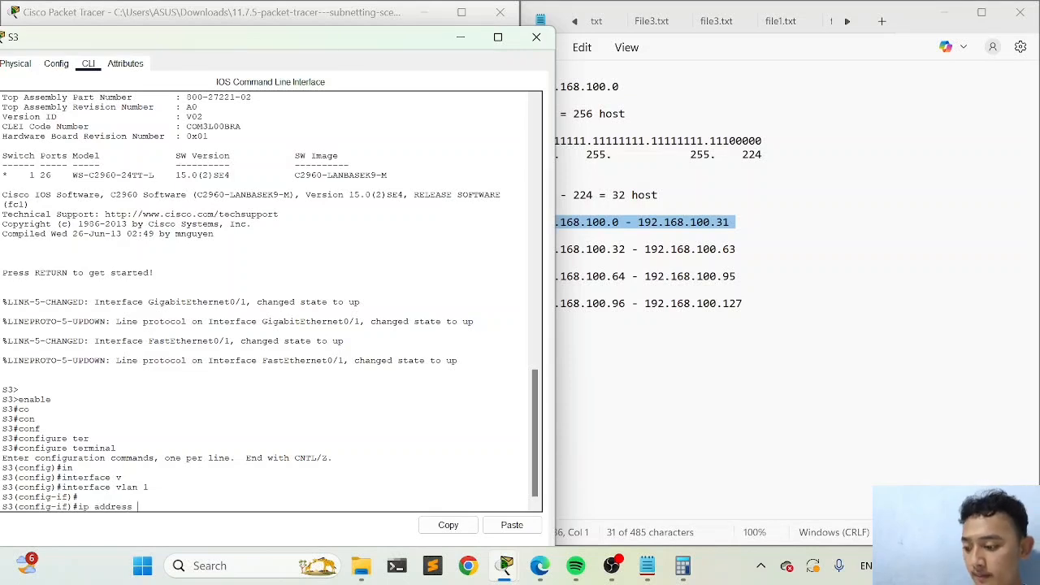
Highlight 192.168.100.64 - 192.168.100.95 in the notes and assign S3's VLAN 1 interface the address 192.168.100.66 with mask 255.255.255.224
{"action": "left_click_drag", "start_coordinate": [422, 51], "coordinate": [268, 182]}
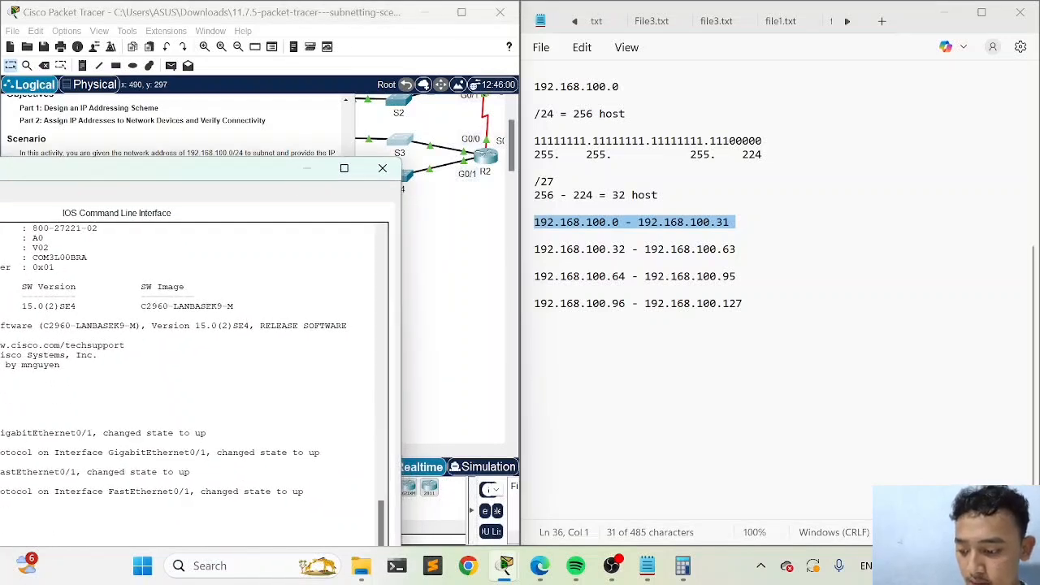
{"action": "triple_click", "coordinate": [527, 278]}
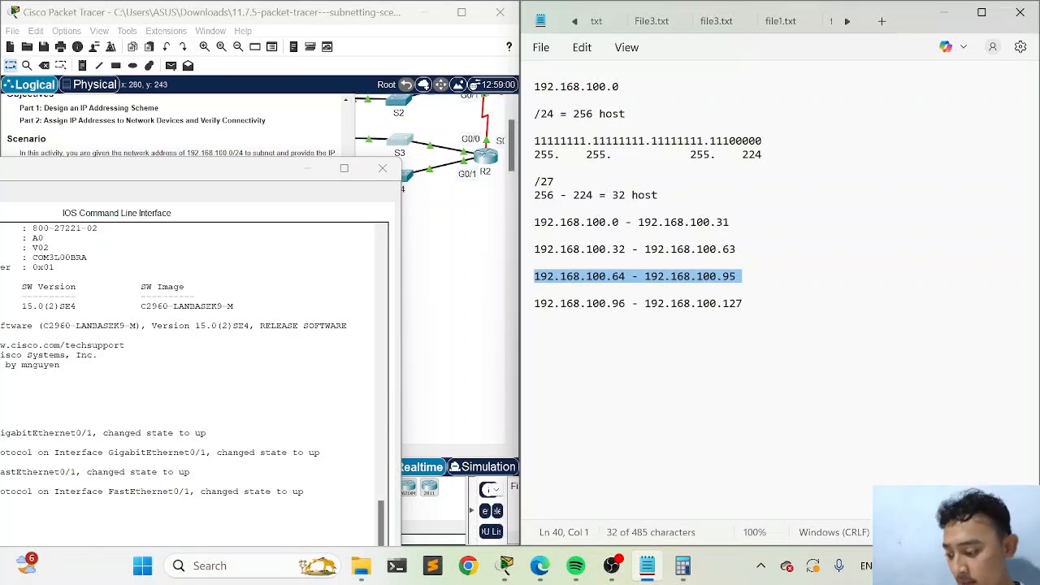
{"action": "left_click", "coordinate": [195, 295]}
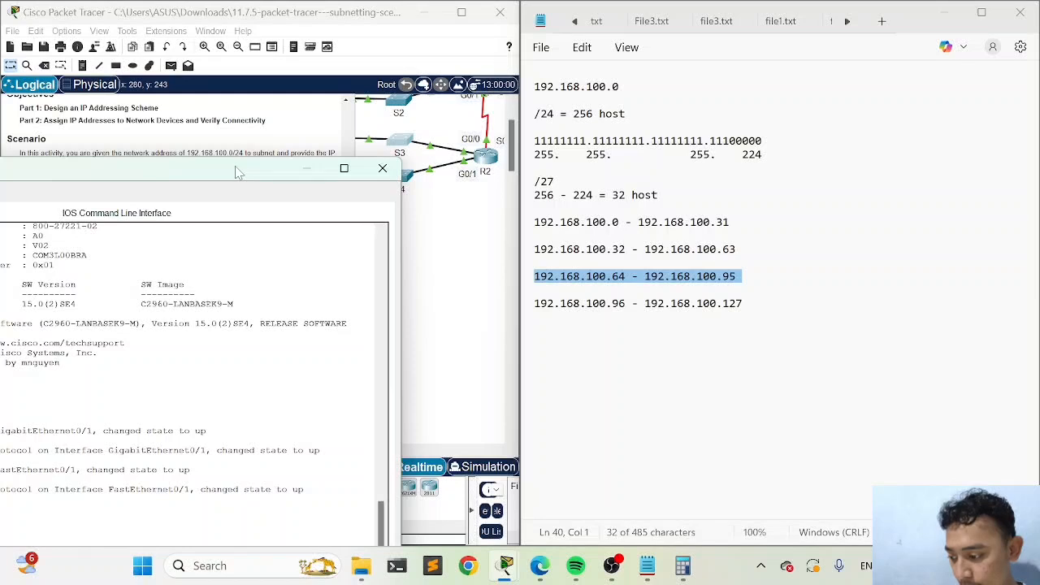
{"action": "left_click_drag", "start_coordinate": [240, 173], "coordinate": [333, 61]}
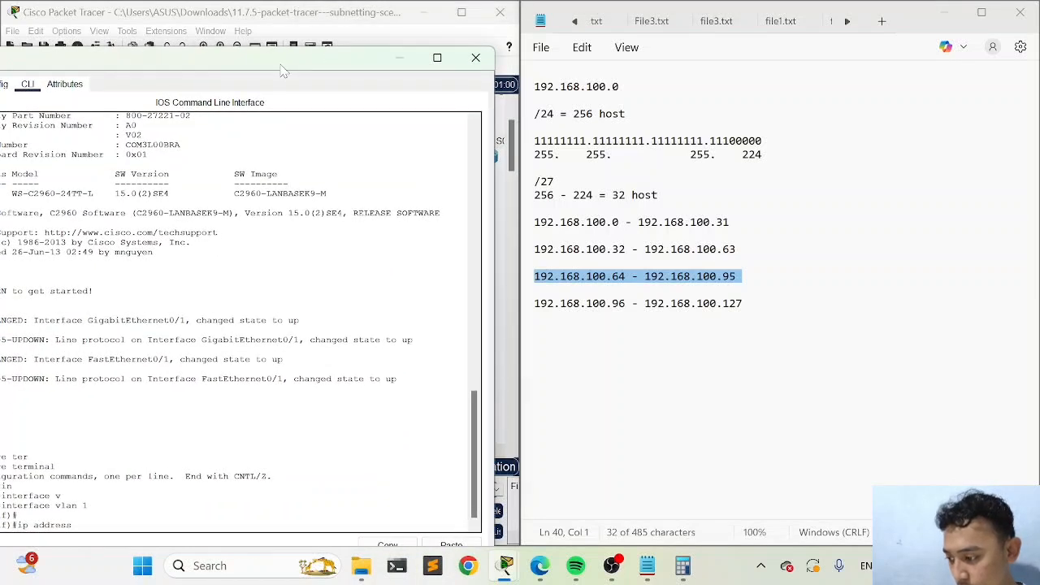
{"action": "left_click_drag", "start_coordinate": [277, 64], "coordinate": [307, 16]}
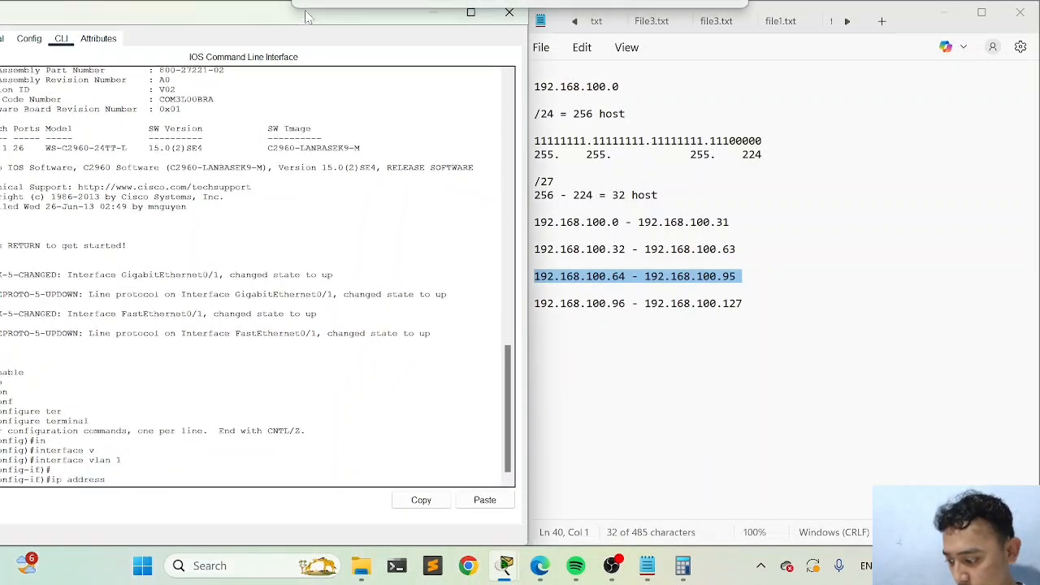
{"action": "right_click", "coordinate": [121, 485]}
{"action": "left_click", "coordinate": [118, 481]}
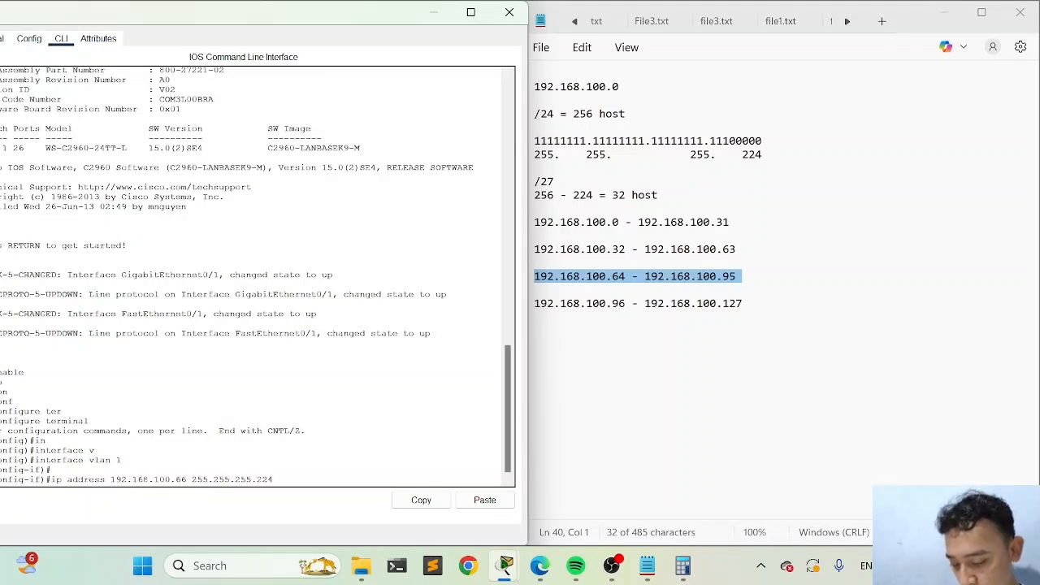
{"action": "key", "text": "Return"}
Enable S3's VLAN 1 interface with no shutdown and put the S3 window away
{"action": "type", "text": "no"}
{"action": "key", "text": "Tab"}
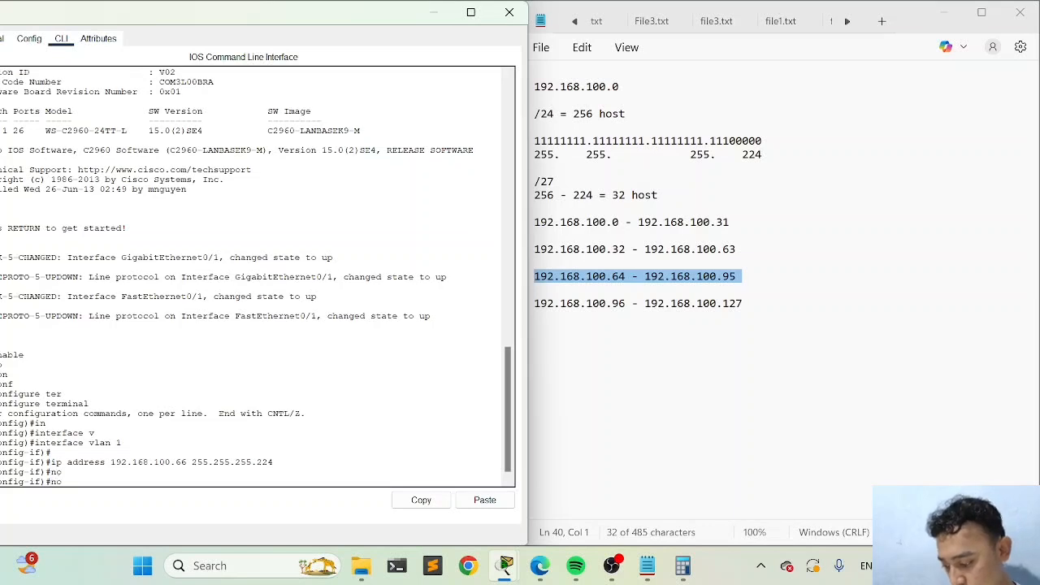
{"action": "type", "text": "s"}
{"action": "key", "text": "Tab"}
{"action": "type", "text": "s"}
{"action": "key", "text": "Tab"}
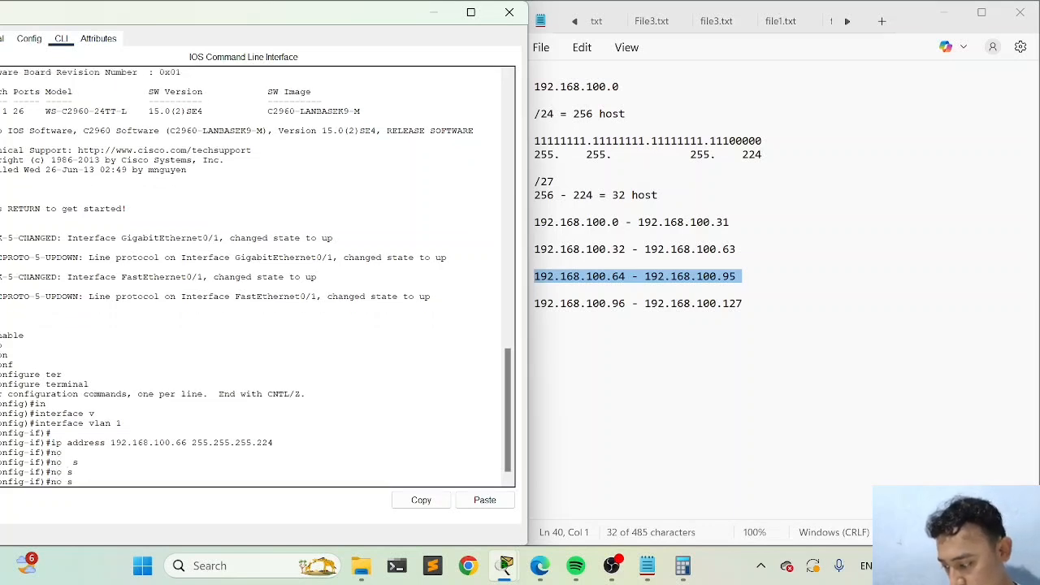
{"action": "type", "text": "h"}
{"action": "key", "text": "Tab"}
{"action": "key", "text": "Return"}
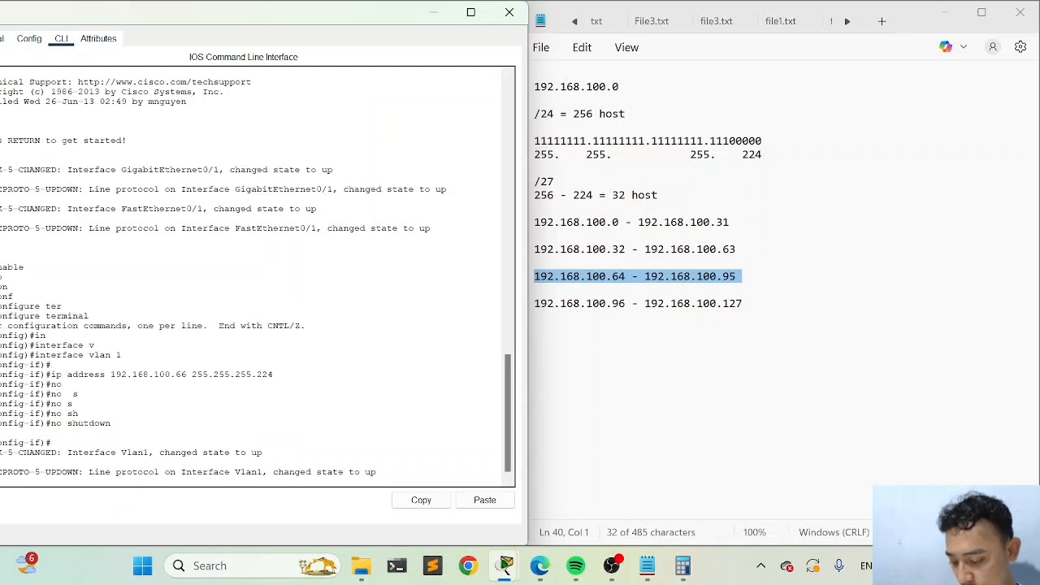
{"action": "left_click", "coordinate": [433, 13]}
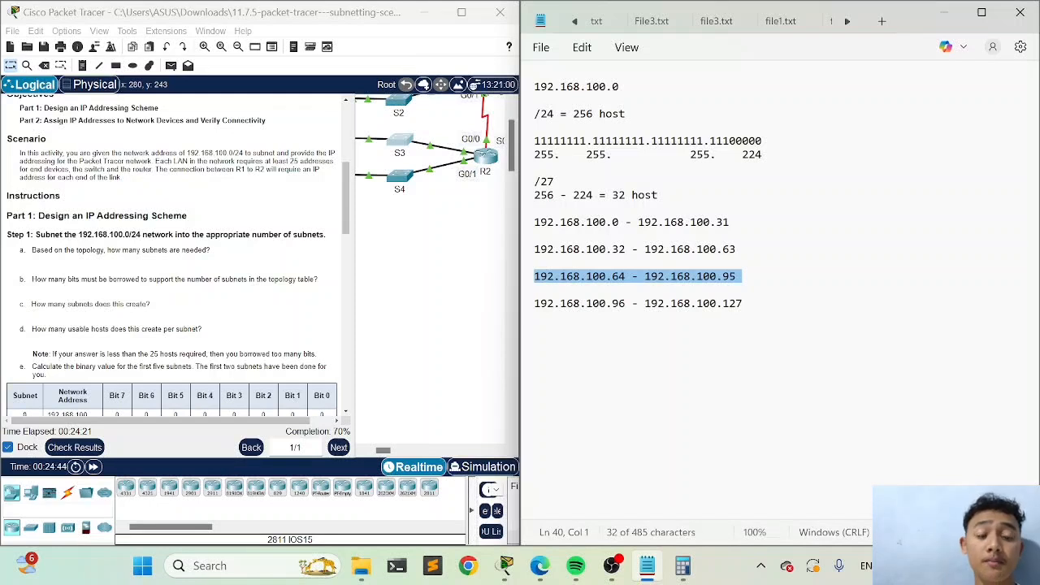
Check the activity results and review the assessment items for PC4, R1 and S3
{"action": "left_click", "coordinate": [91, 447]}
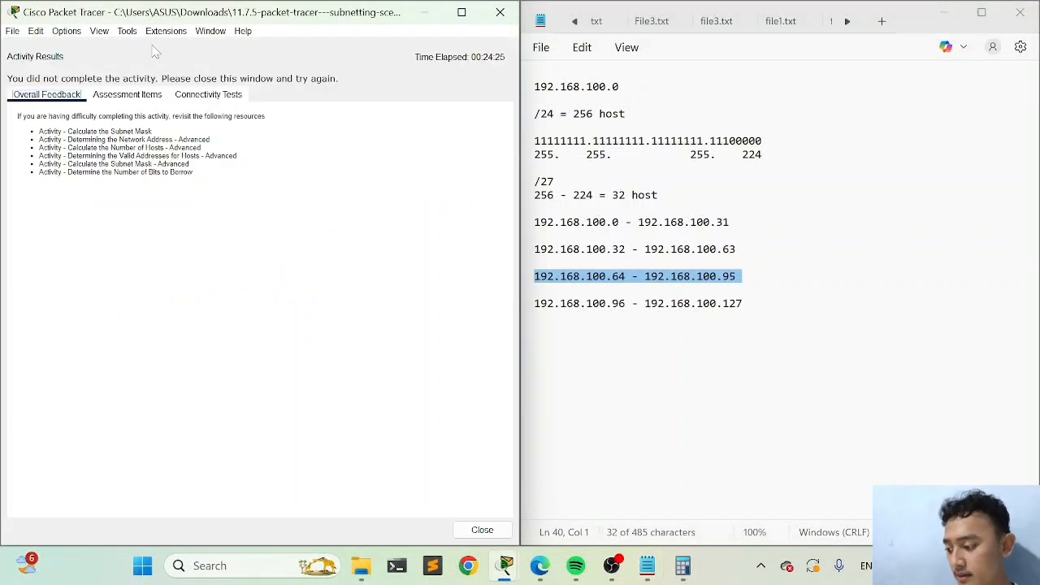
{"action": "left_click", "coordinate": [137, 95]}
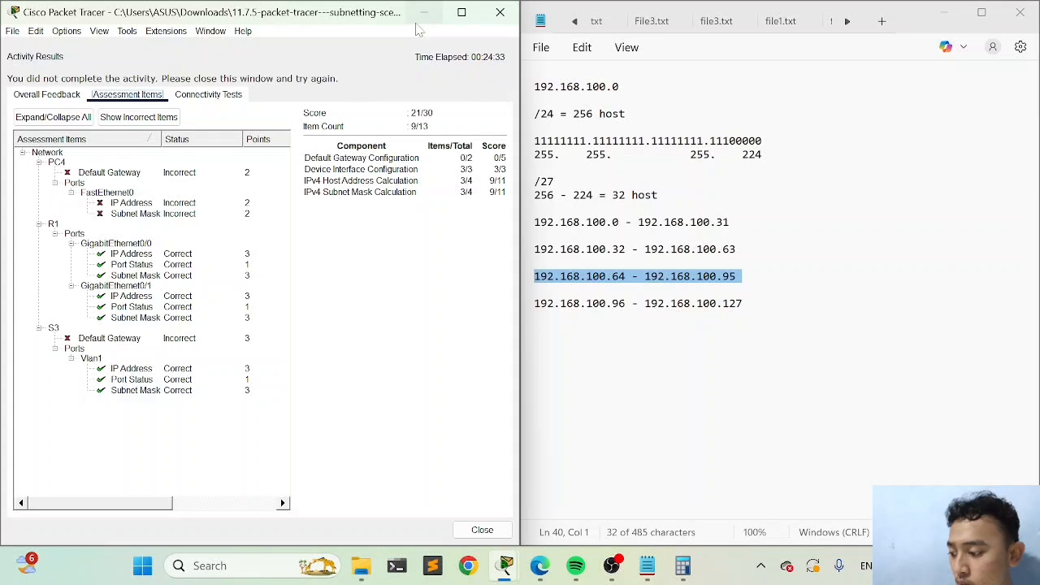
{"action": "left_click", "coordinate": [481, 530]}
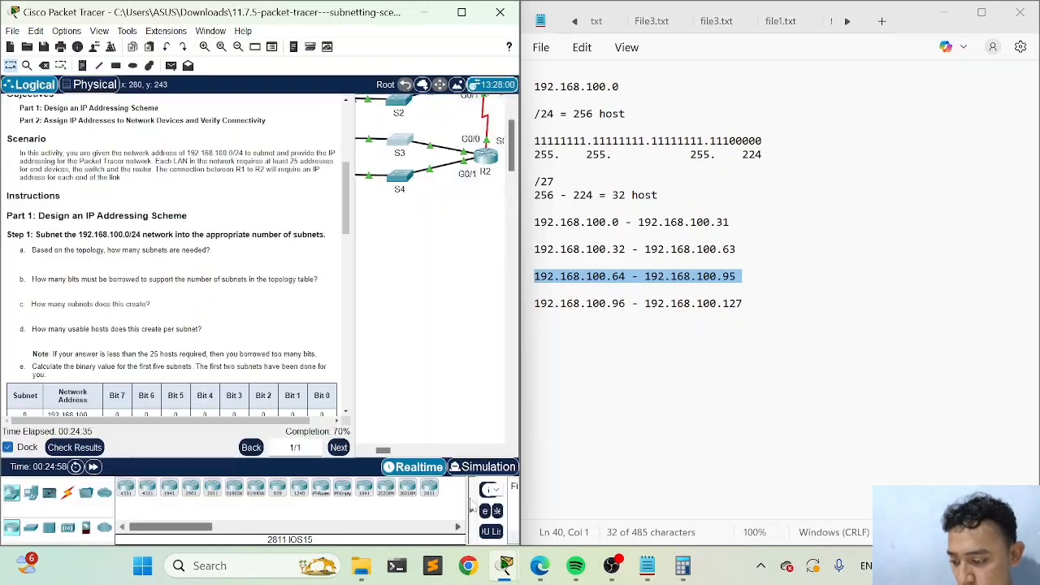
Reopen S3's command line and return from interface configuration to global configuration mode with exit
{"action": "scroll", "coordinate": [437, 292], "scroll_direction": "right", "scroll_amount": 1}
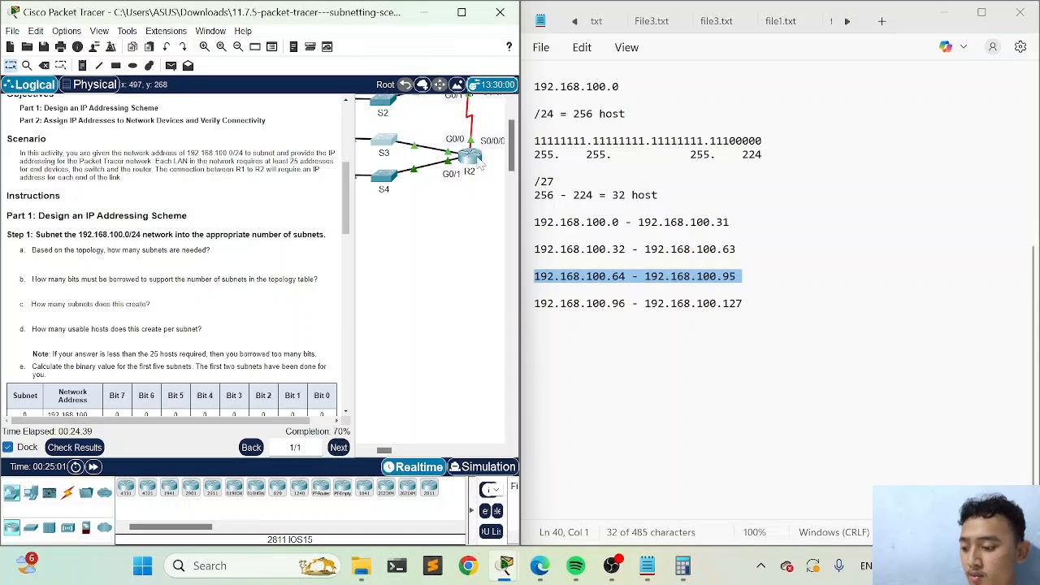
{"action": "scroll", "coordinate": [467, 231], "scroll_direction": "up", "scroll_amount": 1}
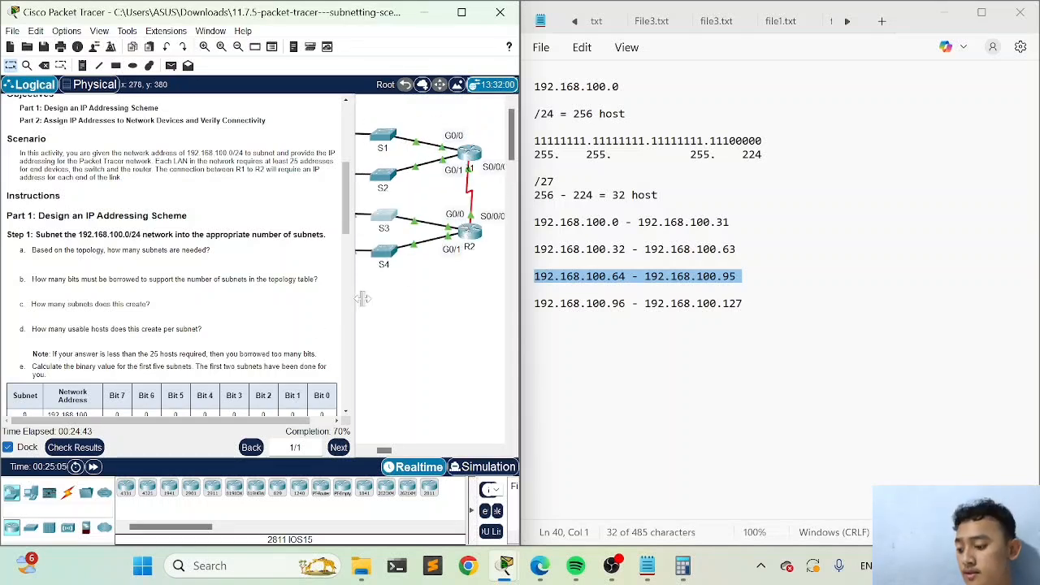
{"action": "left_click", "coordinate": [386, 221]}
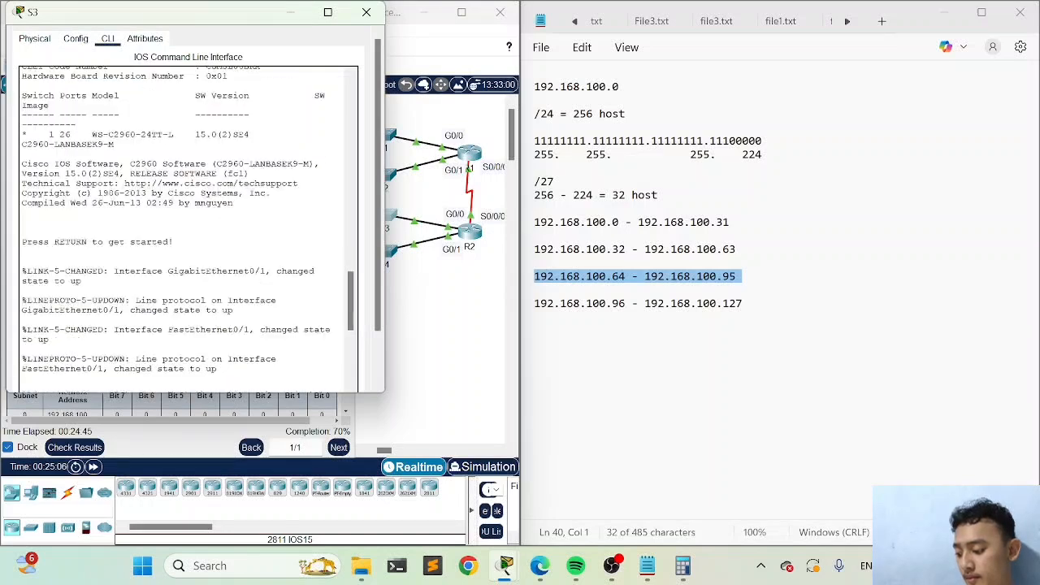
{"action": "type", "text": "exit"}
{"action": "key", "text": "Return"}
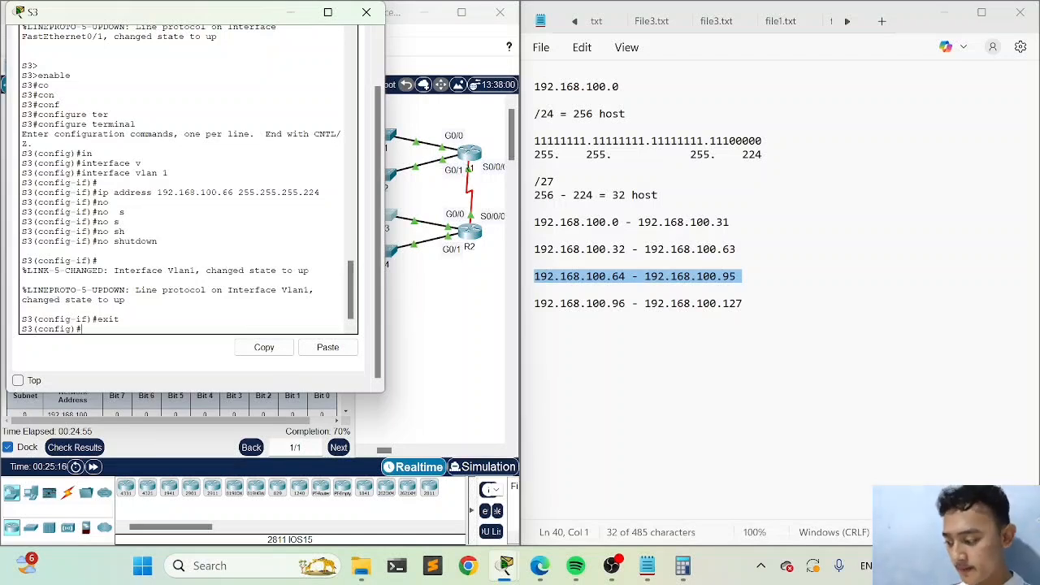
Set S3's default gateway with ip default-gateway 192.168.100.65 and put the S3 window away
{"action": "key", "text": "Tab"}
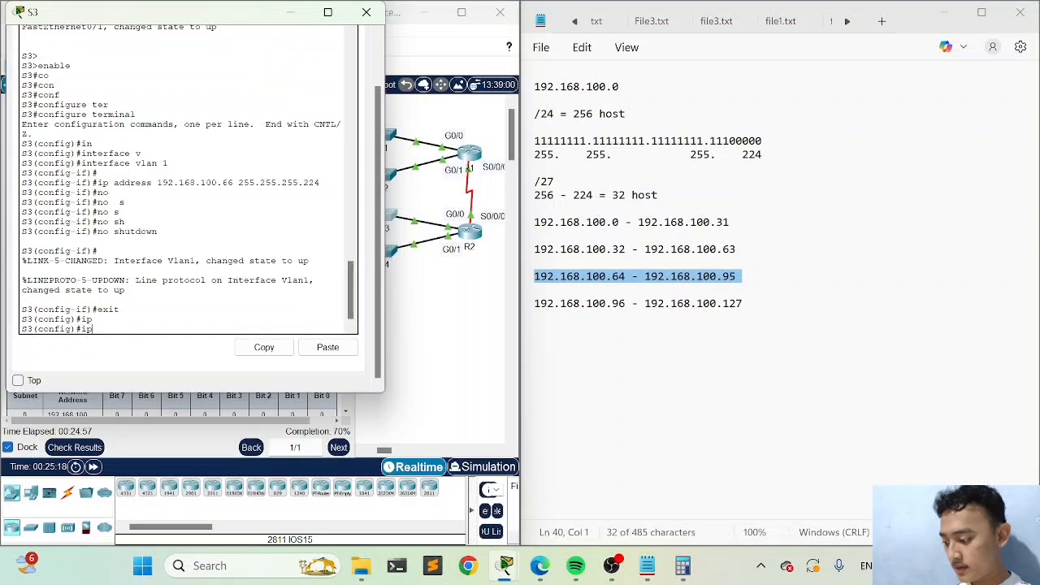
{"action": "type", "text": "d"}
{"action": "key", "text": "Tab"}
{"action": "type", "text": "e"}
{"action": "key", "text": "Tab"}
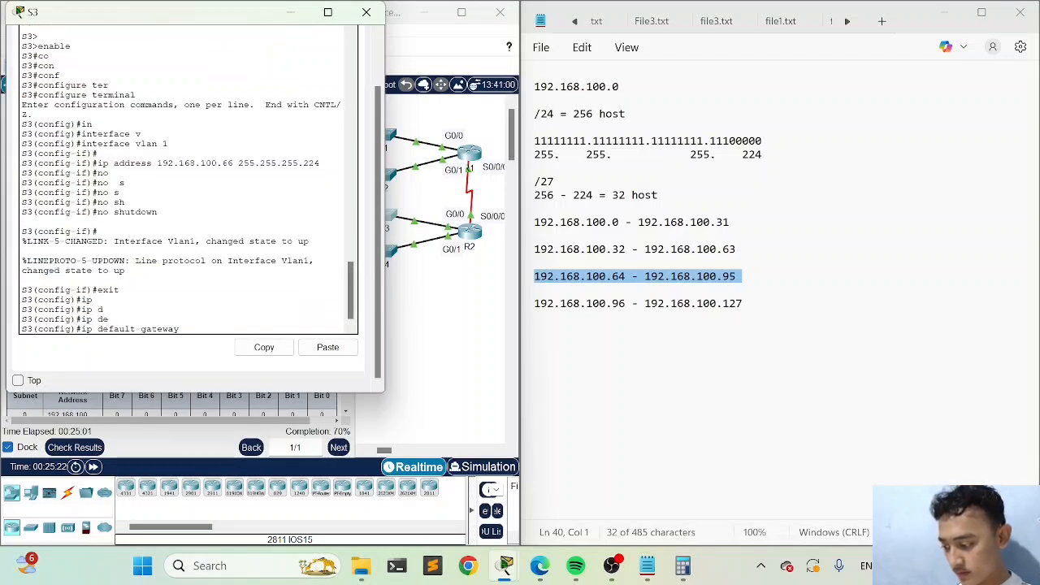
{"action": "key", "text": "Return"}
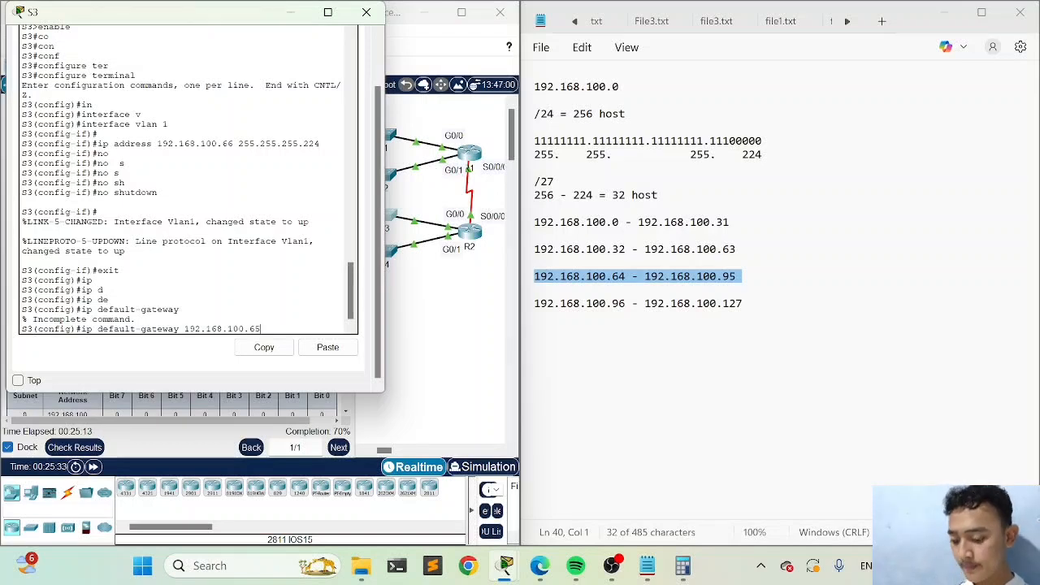
{"action": "key", "text": "Return"}
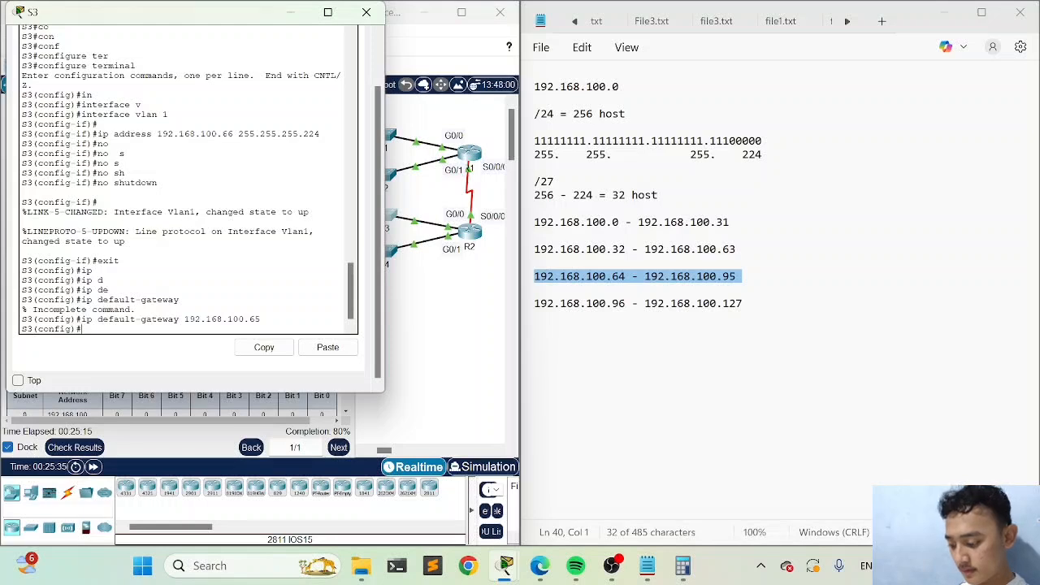
{"action": "left_click", "coordinate": [291, 13]}
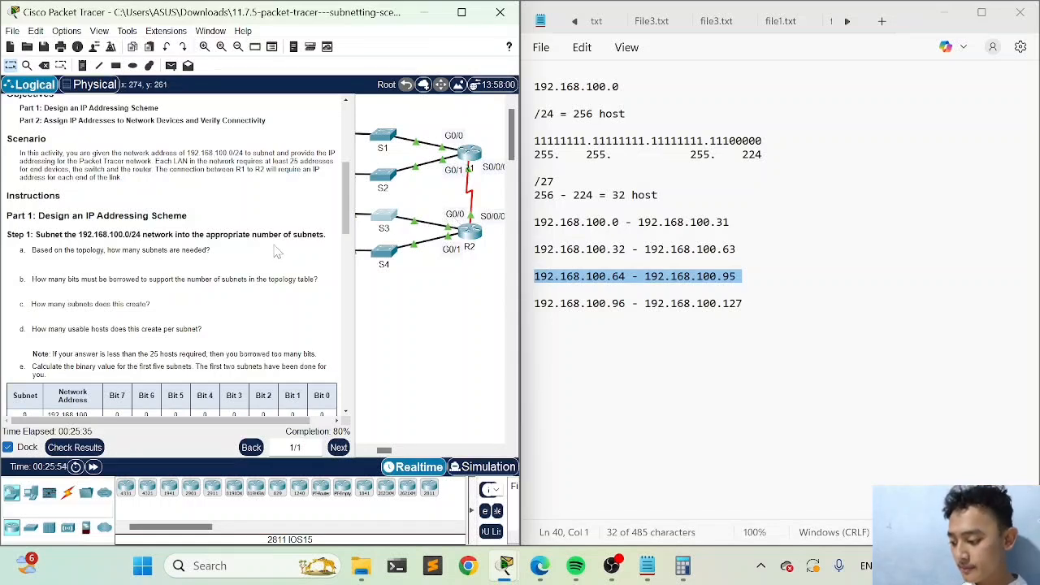
Recheck the assessment items for S3's default gateway and the outstanding PC4 settings, and return to the topology's PCs
{"action": "scroll", "coordinate": [276, 252], "scroll_direction": "down", "scroll_amount": 1}
{"action": "left_click", "coordinate": [82, 447]}
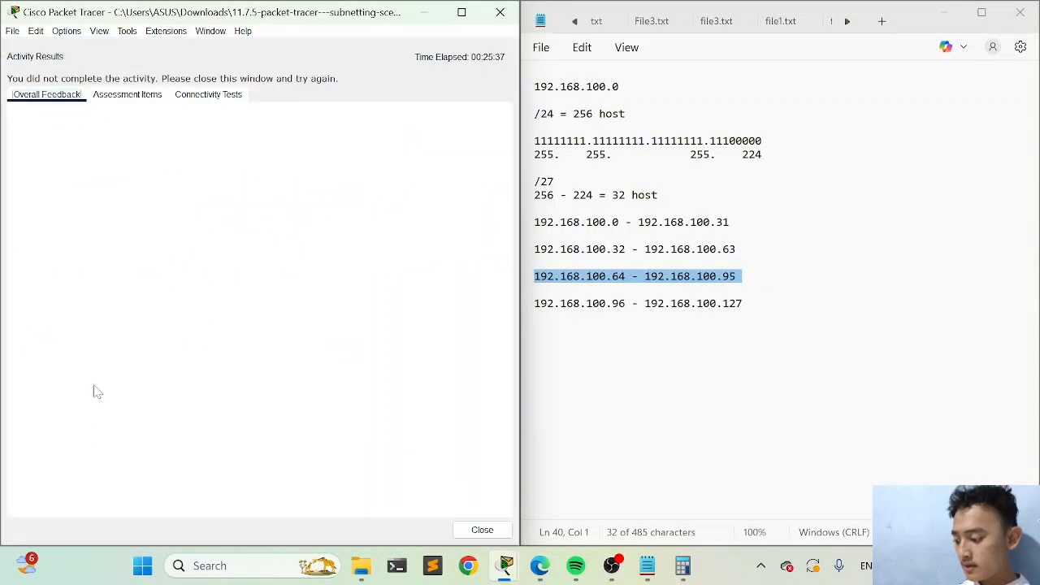
{"action": "left_click", "coordinate": [129, 96]}
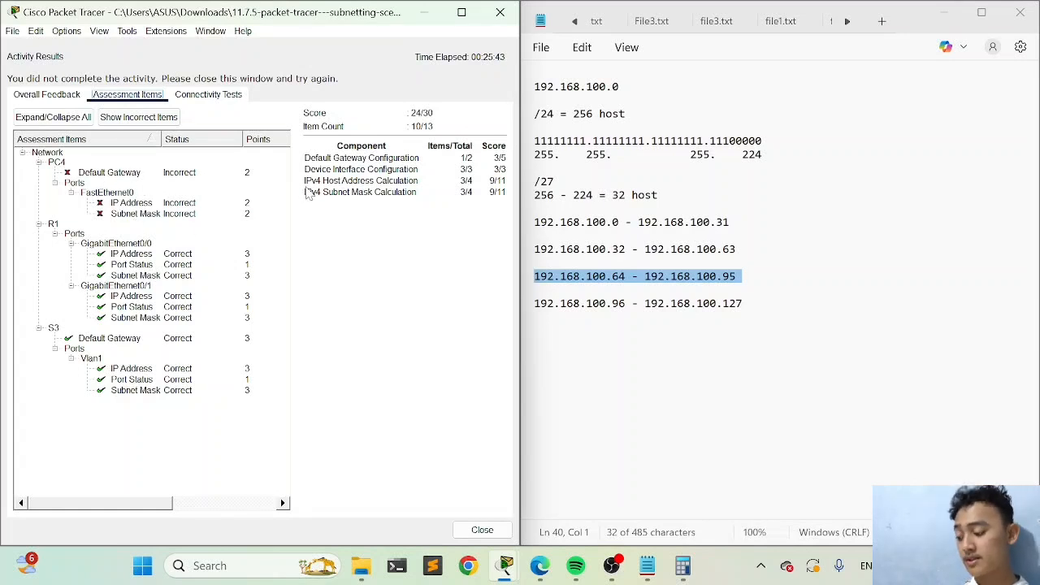
{"action": "left_click", "coordinate": [486, 530]}
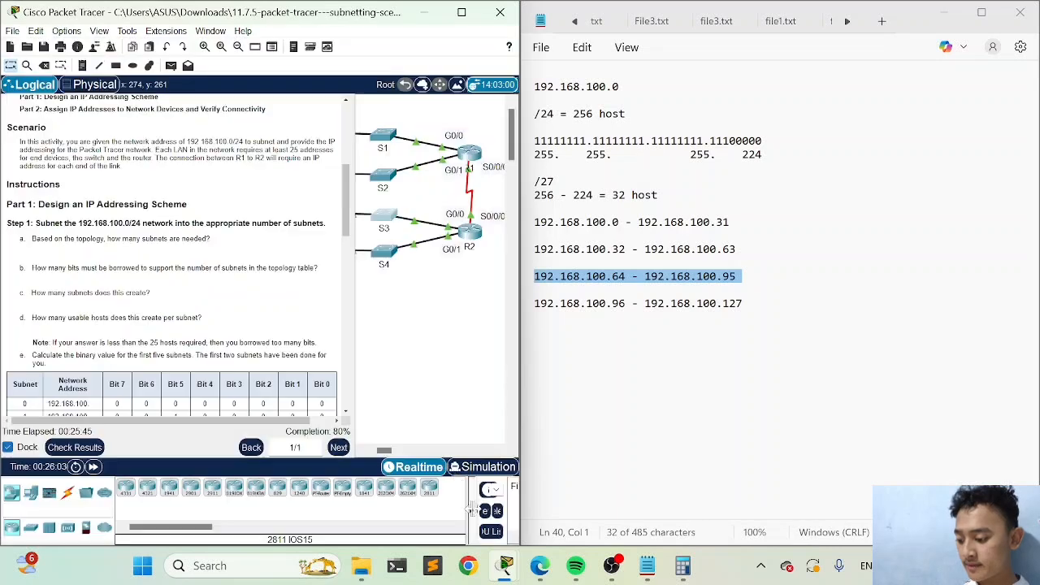
{"action": "scroll", "coordinate": [438, 321], "scroll_direction": "left", "scroll_amount": 3}
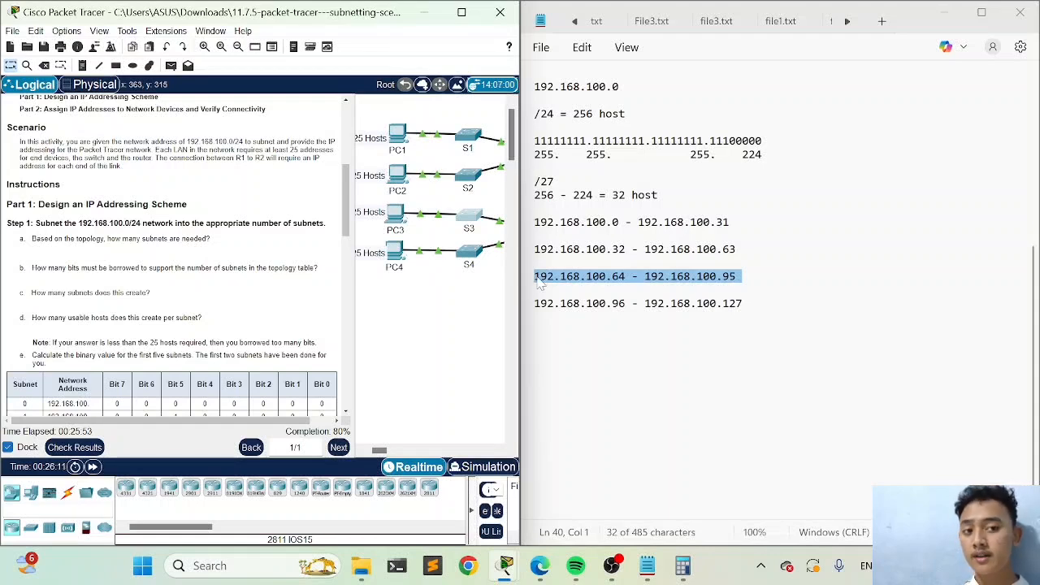
Open PC4 from the topology and place its window clear of the subnet range notes
{"action": "scroll", "coordinate": [434, 307], "scroll_direction": "right", "scroll_amount": 5}
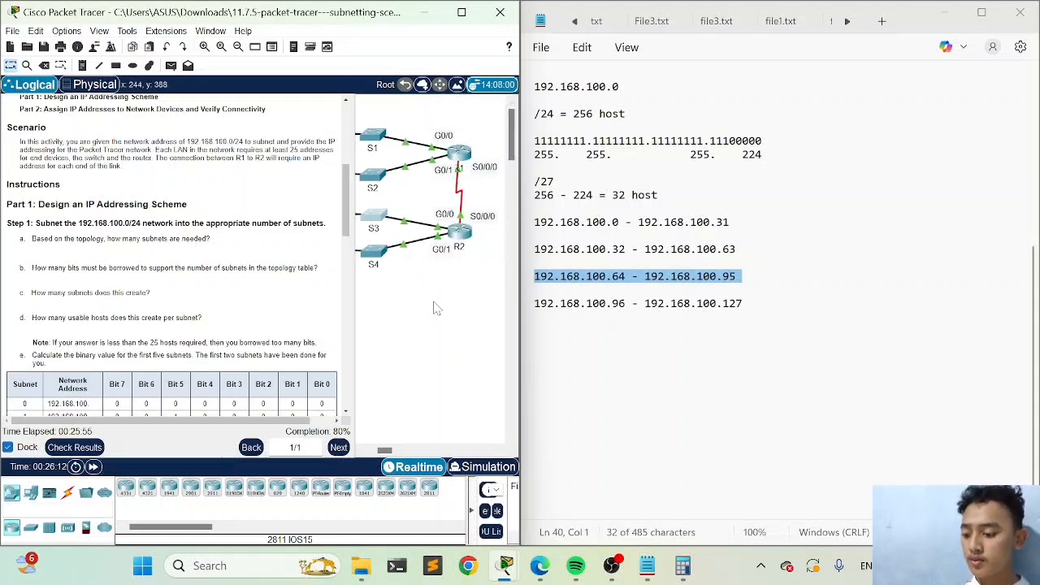
{"action": "scroll", "coordinate": [435, 307], "scroll_direction": "right", "scroll_amount": 1}
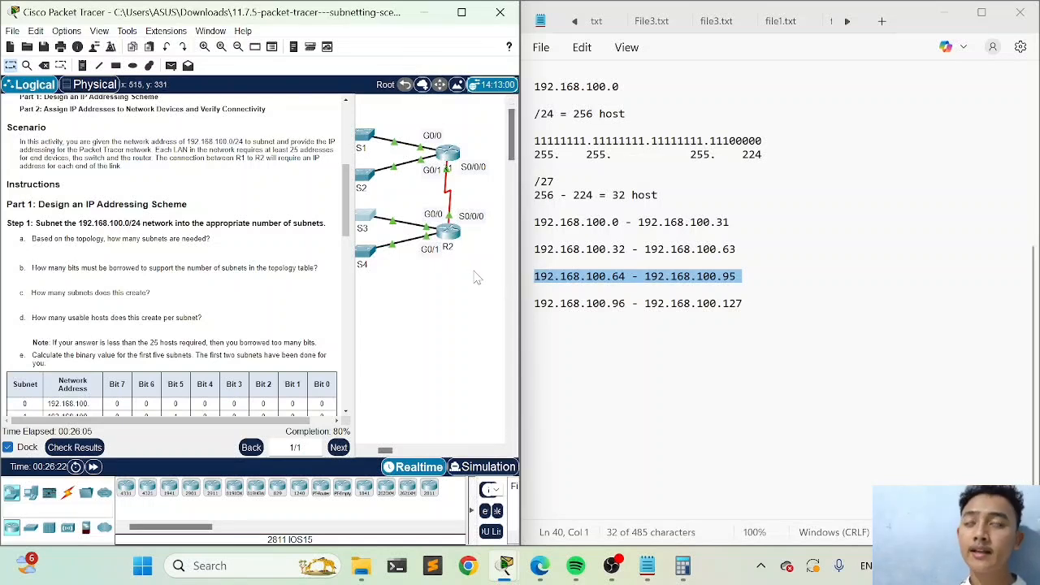
{"action": "scroll", "coordinate": [459, 272], "scroll_direction": "down", "scroll_amount": 2}
{"action": "scroll", "coordinate": [459, 272], "scroll_direction": "left", "scroll_amount": 3}
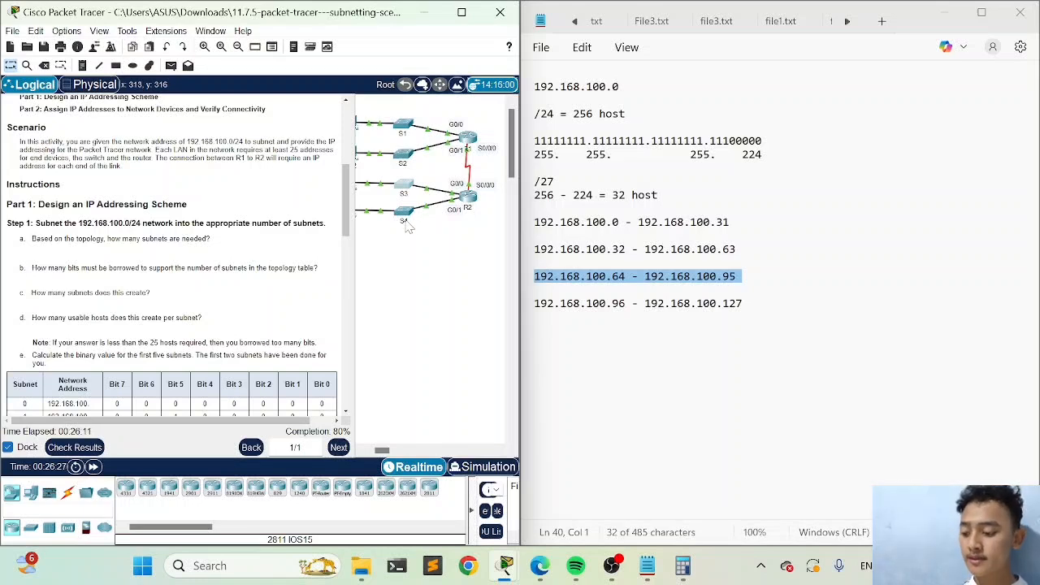
{"action": "scroll", "coordinate": [408, 228], "scroll_direction": "left", "scroll_amount": 2}
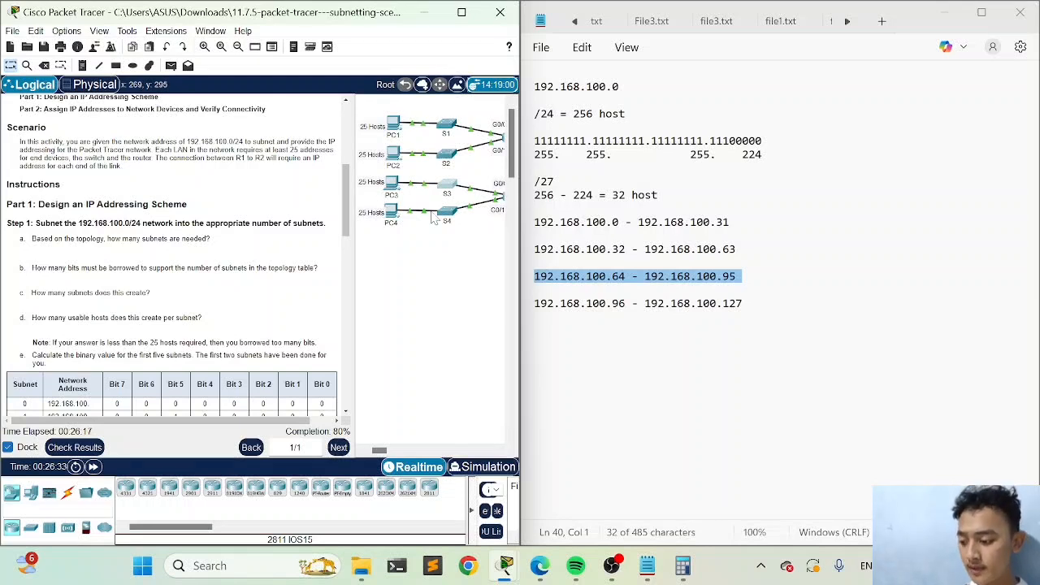
{"action": "scroll", "coordinate": [435, 218], "scroll_direction": "left", "scroll_amount": 2}
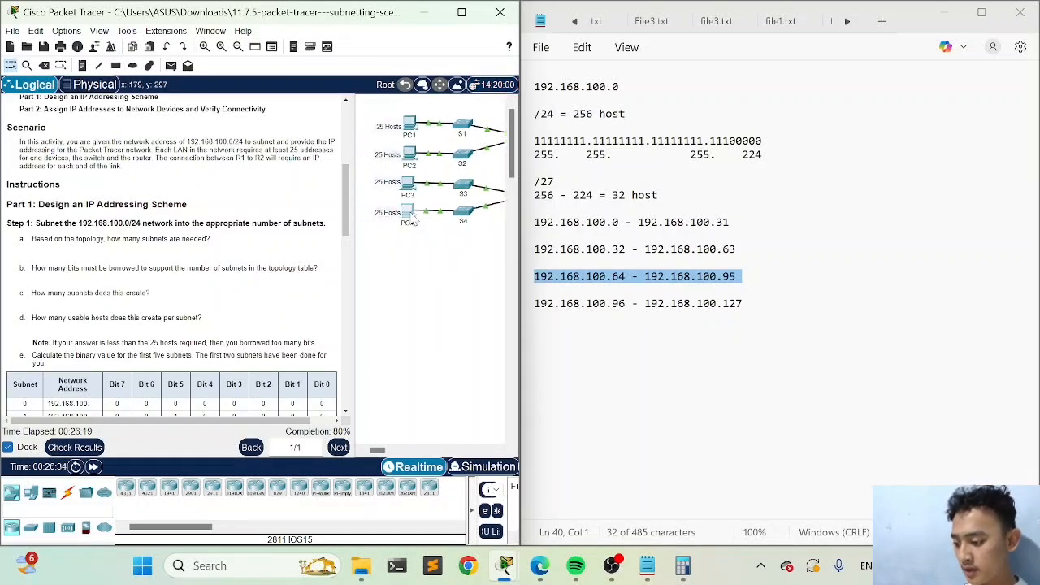
{"action": "left_click", "coordinate": [408, 216]}
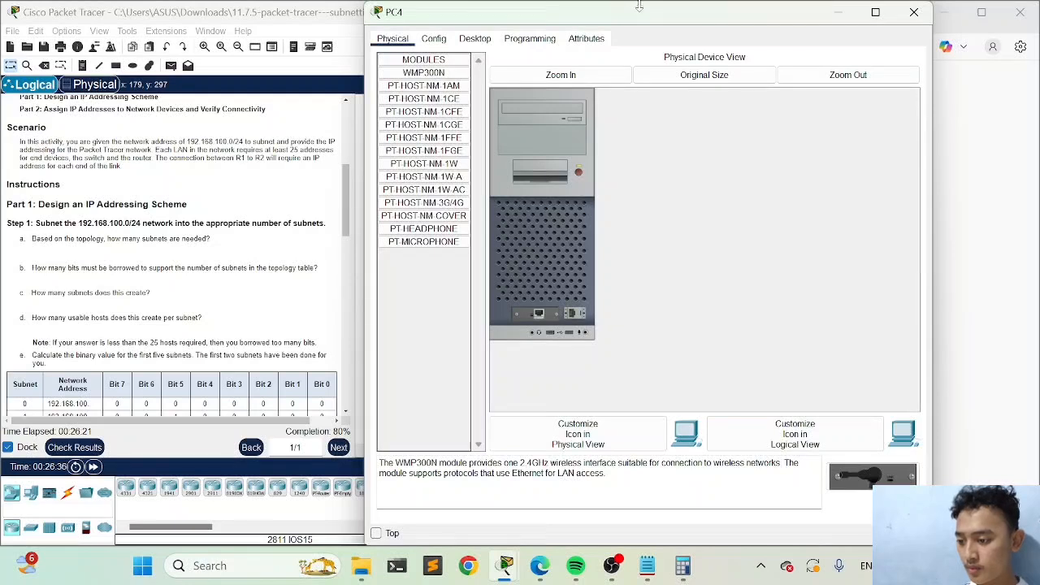
{"action": "left_click_drag", "start_coordinate": [638, 25], "coordinate": [282, 39]}
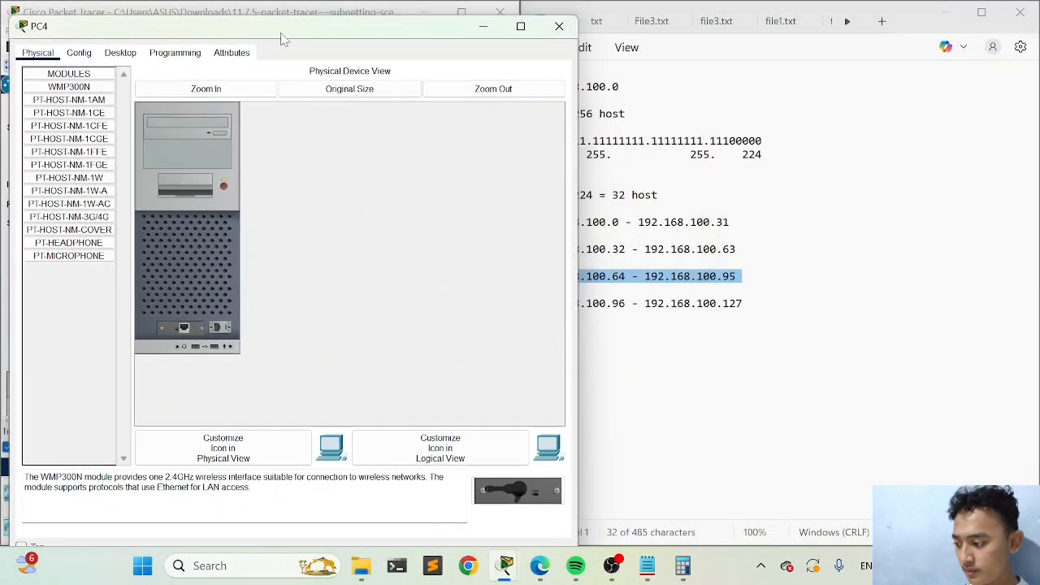
Assign PC4's FastEthernet0 the static IPv4 address 192.168.100.99 with subnet mask 255.255.255.224
{"action": "left_click", "coordinate": [78, 55]}
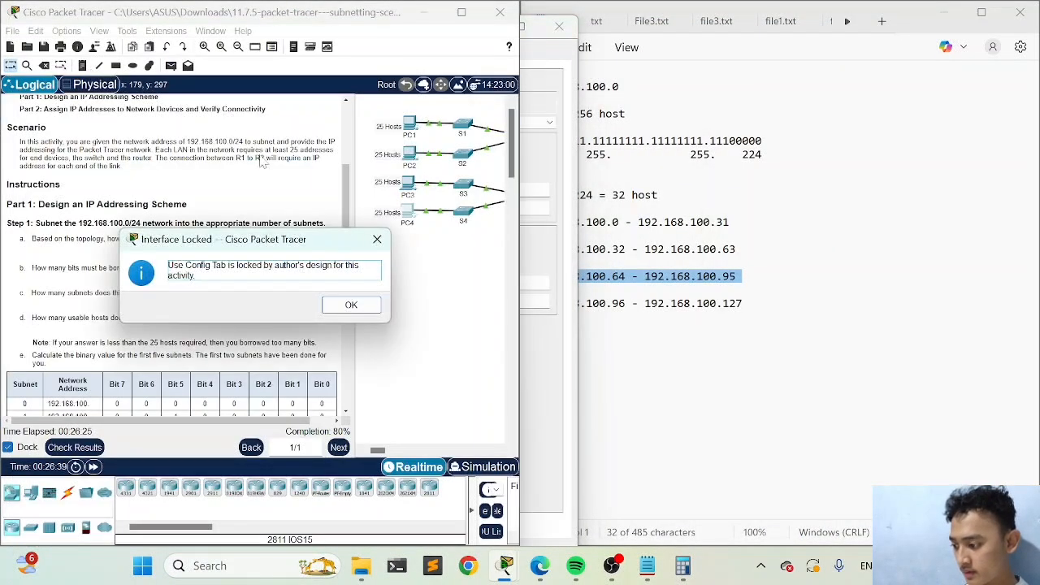
{"action": "left_click", "coordinate": [351, 305]}
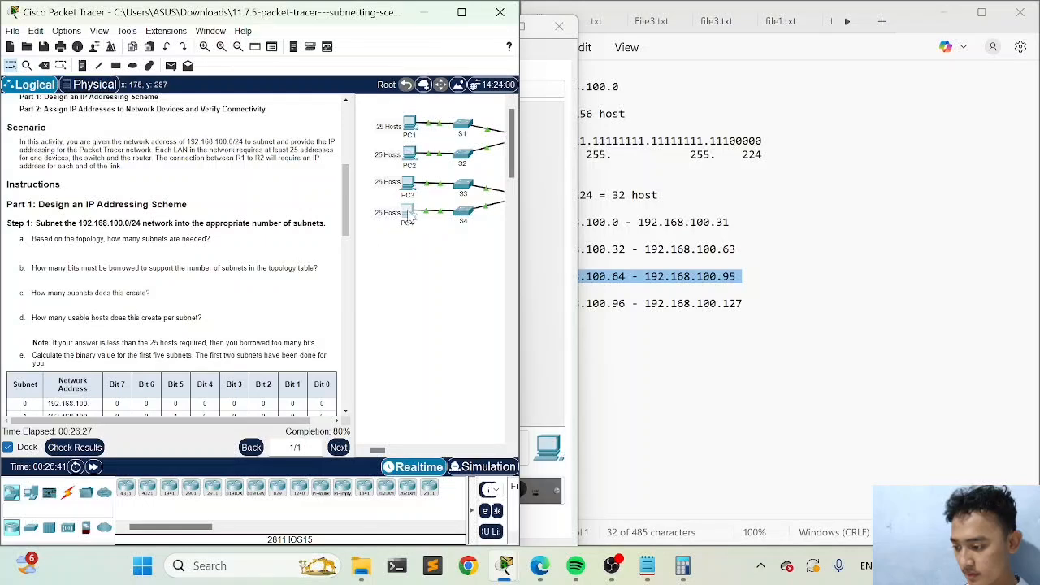
{"action": "left_click", "coordinate": [409, 216]}
{"action": "left_click", "coordinate": [122, 53]}
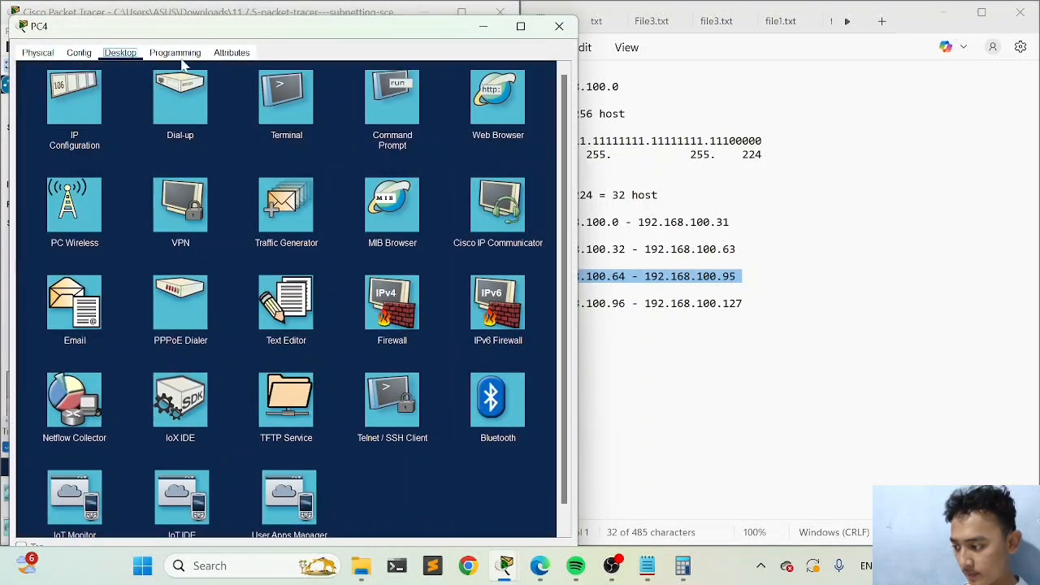
{"action": "left_click", "coordinate": [104, 118]}
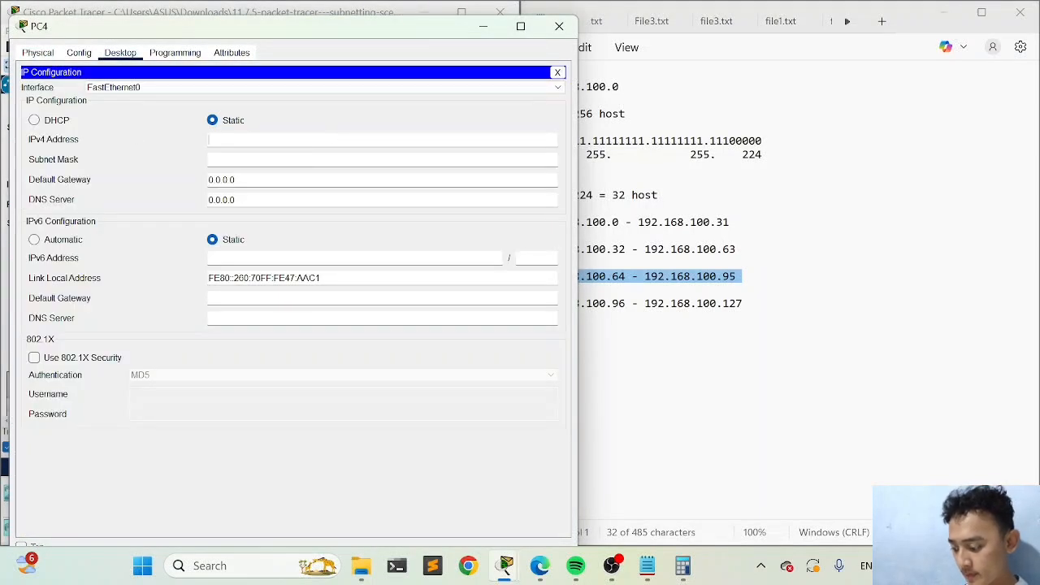
{"action": "type", "text": "192.168.100.99"}
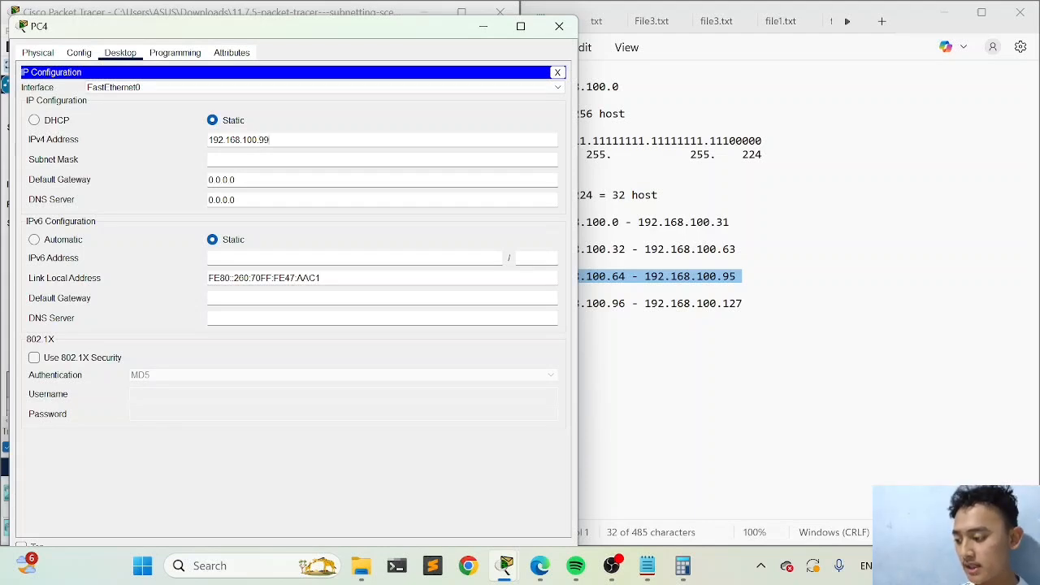
{"action": "left_click", "coordinate": [321, 157]}
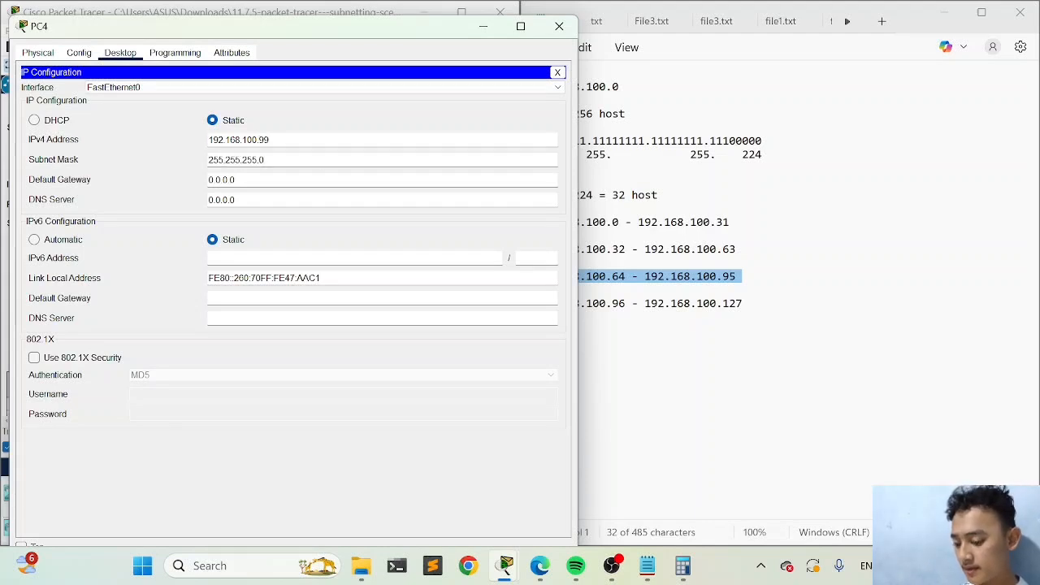
{"action": "type", "text": "224"}
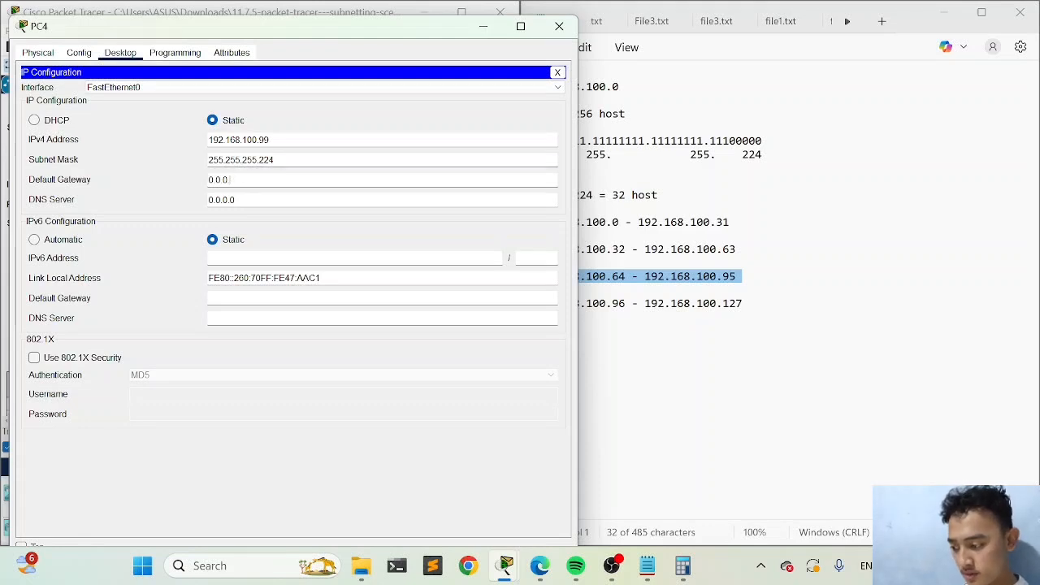
Set PC4's IPv4 default gateway to 192.168.100.97 and close the PC4 window
{"action": "key", "text": "BackSpace"}
{"action": "key", "text": "BackSpace"}
{"action": "key", "text": "BackSpace"}
{"action": "key", "text": "BackSpace"}
{"action": "key", "text": "BackSpace"}
{"action": "type", "text": "192.16"}
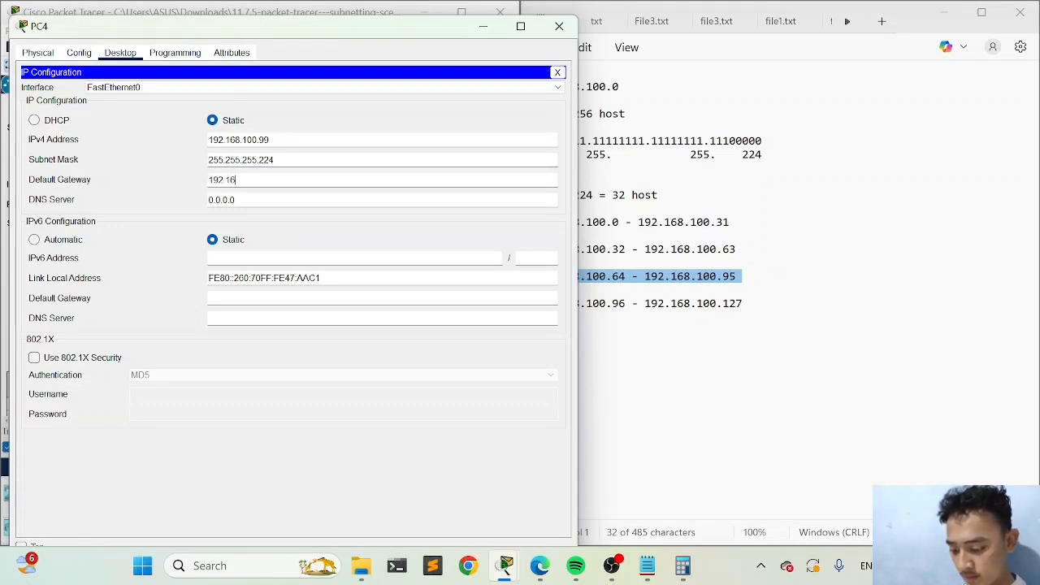
{"action": "type", "text": "8.100.97"}
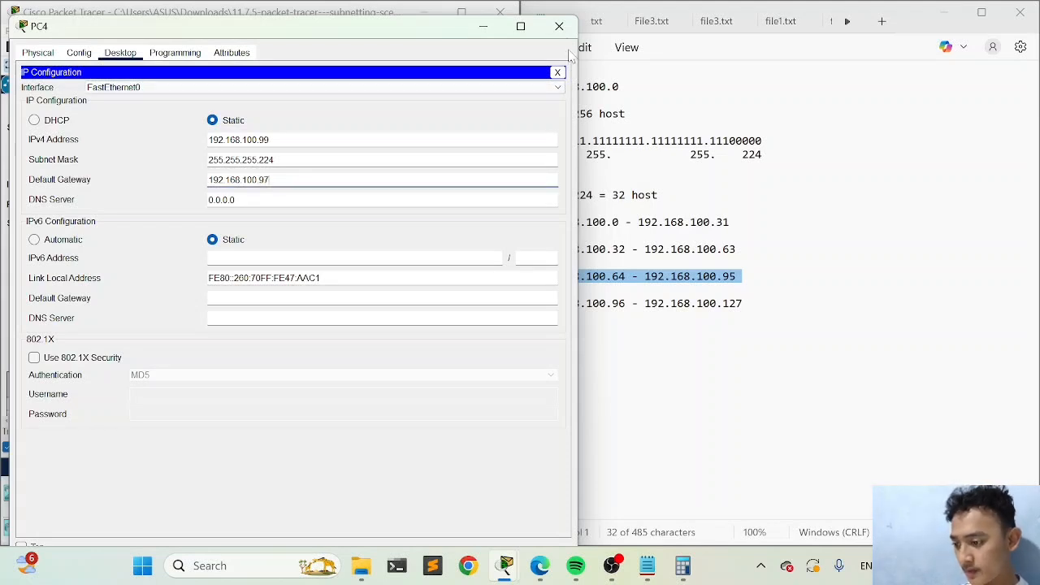
{"action": "left_click", "coordinate": [559, 26]}
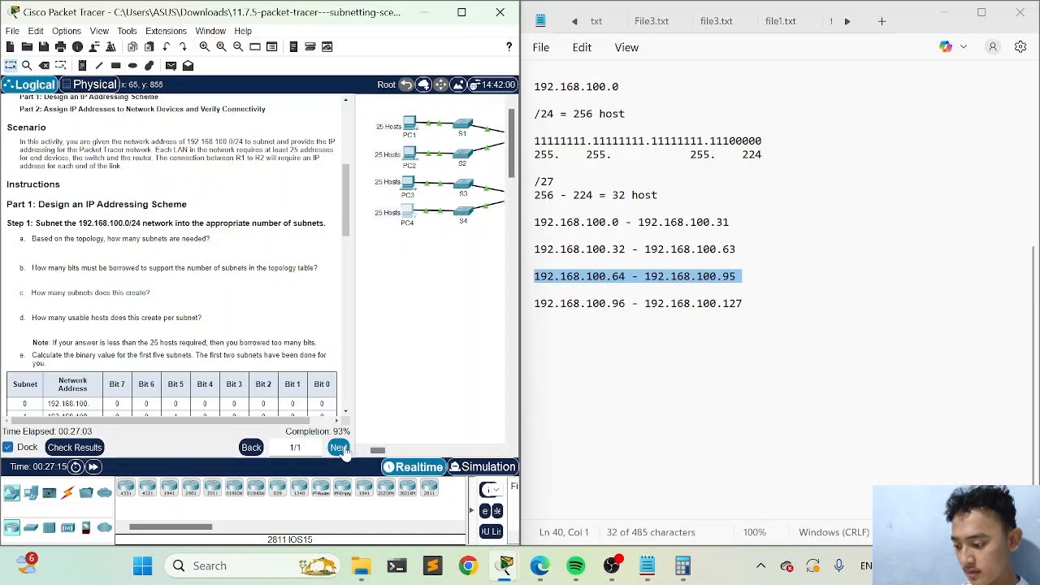
Check the activity results and review the assessment items for PC4's address, mask and gateway
{"action": "left_click", "coordinate": [91, 448]}
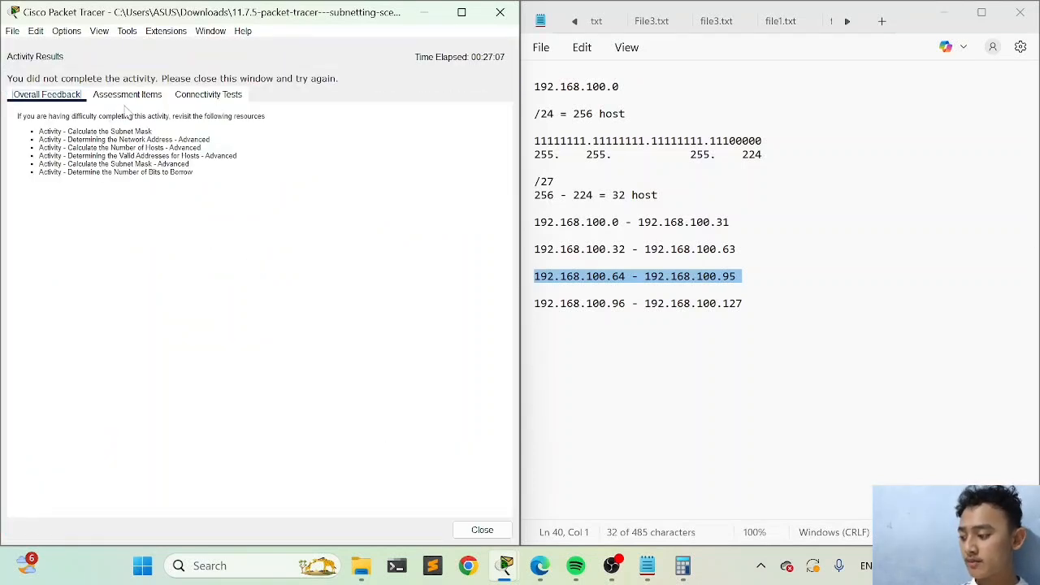
{"action": "left_click", "coordinate": [127, 95]}
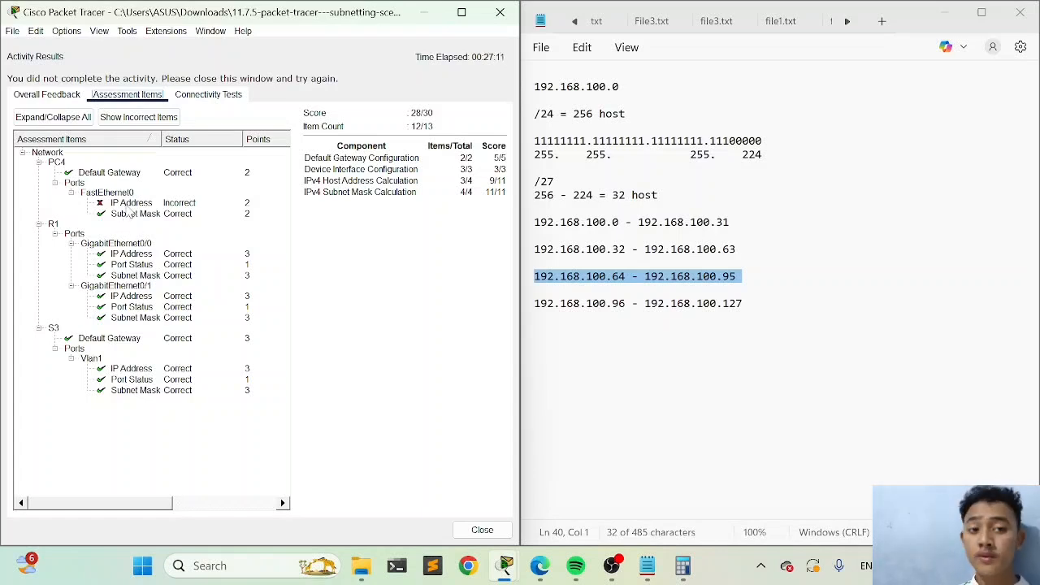
{"action": "left_click", "coordinate": [481, 530]}
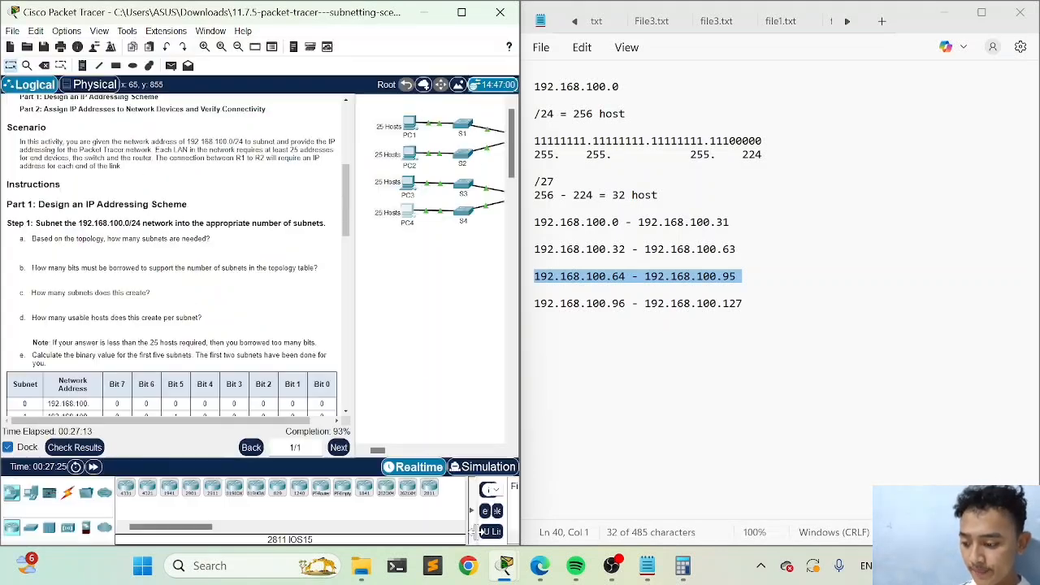
Reopen PC4's IP configuration, change its IPv4 address to 192.168.100.126 and close the device window
{"action": "left_click", "coordinate": [411, 214]}
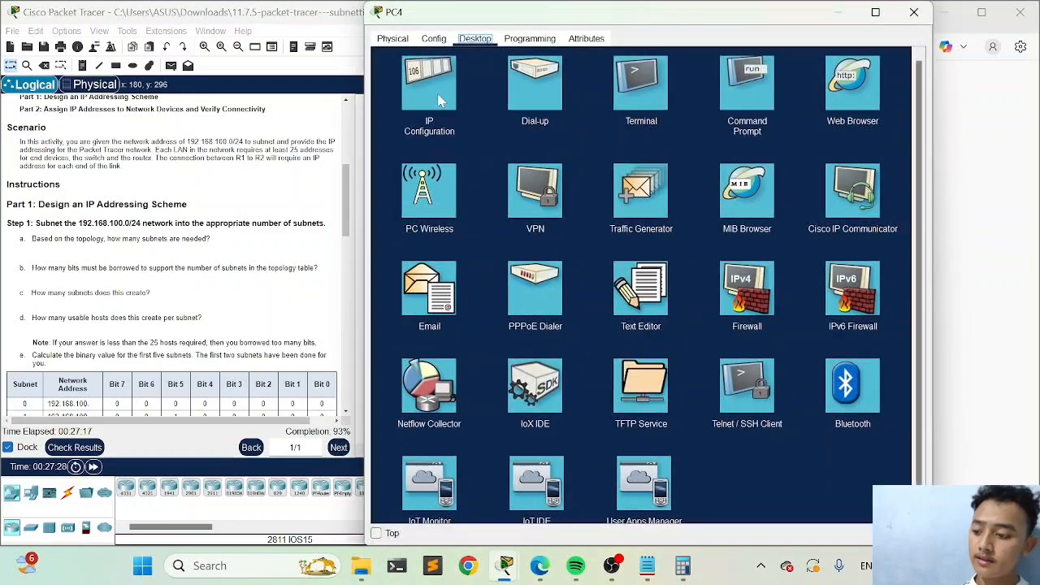
{"action": "left_click", "coordinate": [439, 99]}
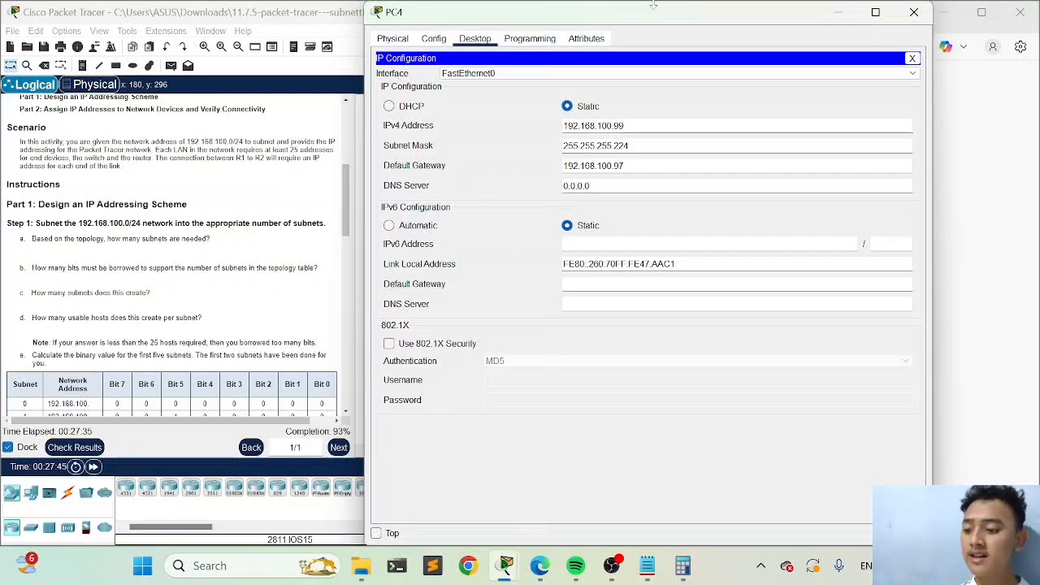
{"action": "left_click_drag", "start_coordinate": [656, 22], "coordinate": [363, 110]}
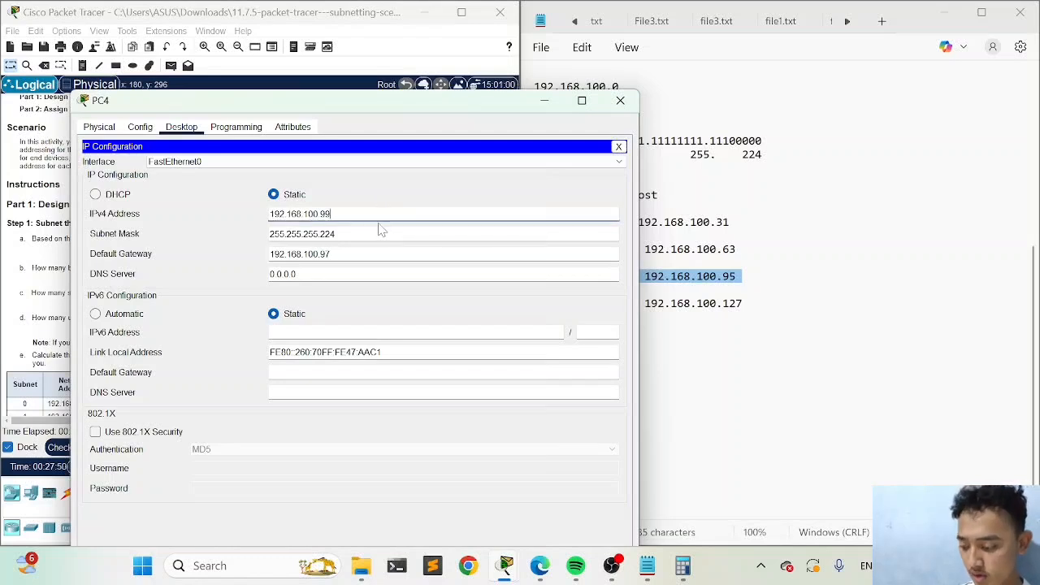
{"action": "type", "text": "126"}
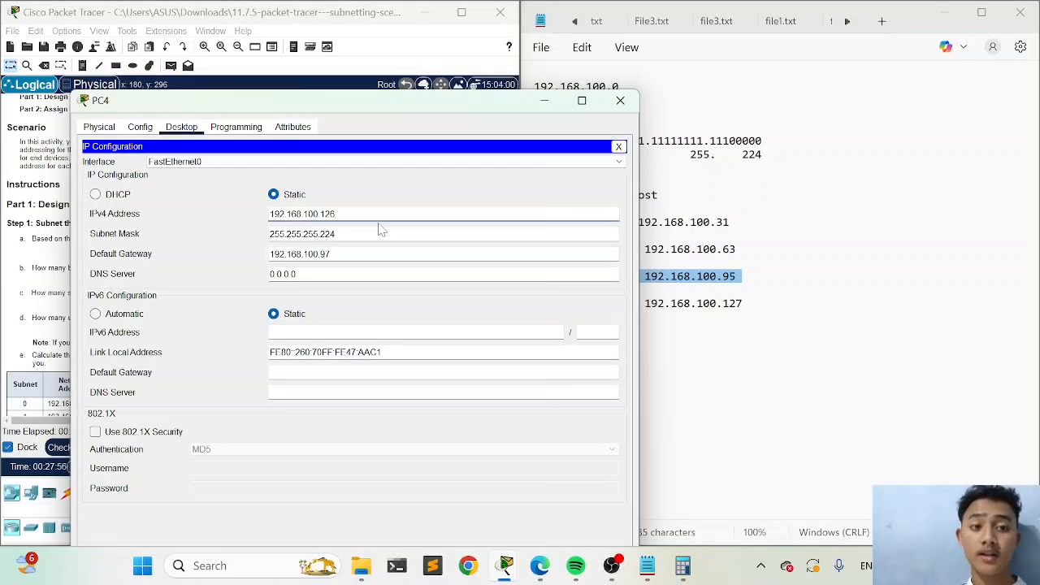
{"action": "left_click", "coordinate": [622, 100]}
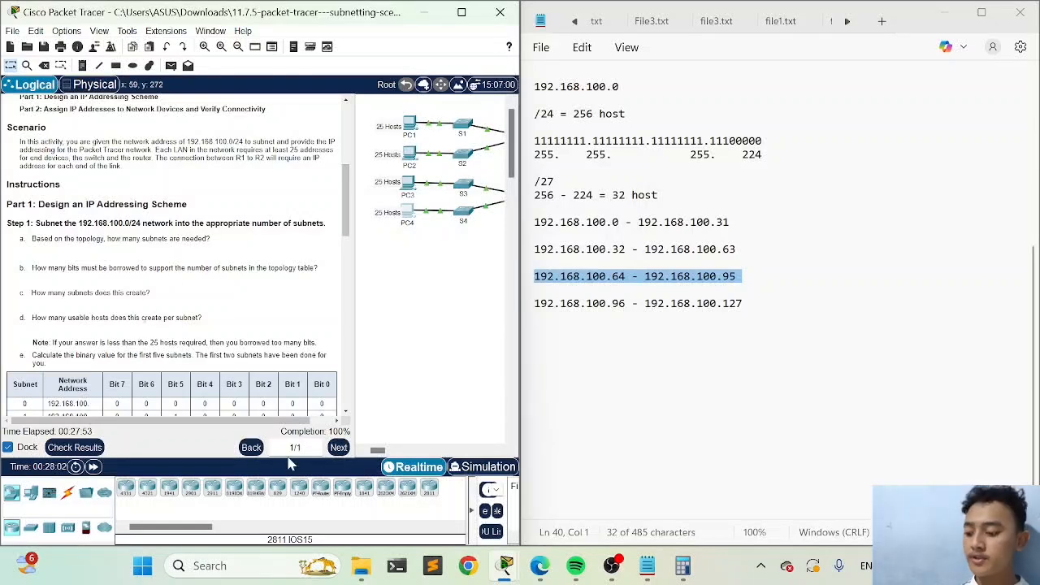
Maximize the Packet Tracer window, recheck the activity results and review all assessment items for PC4, R1 and S3
{"action": "left_click", "coordinate": [462, 12]}
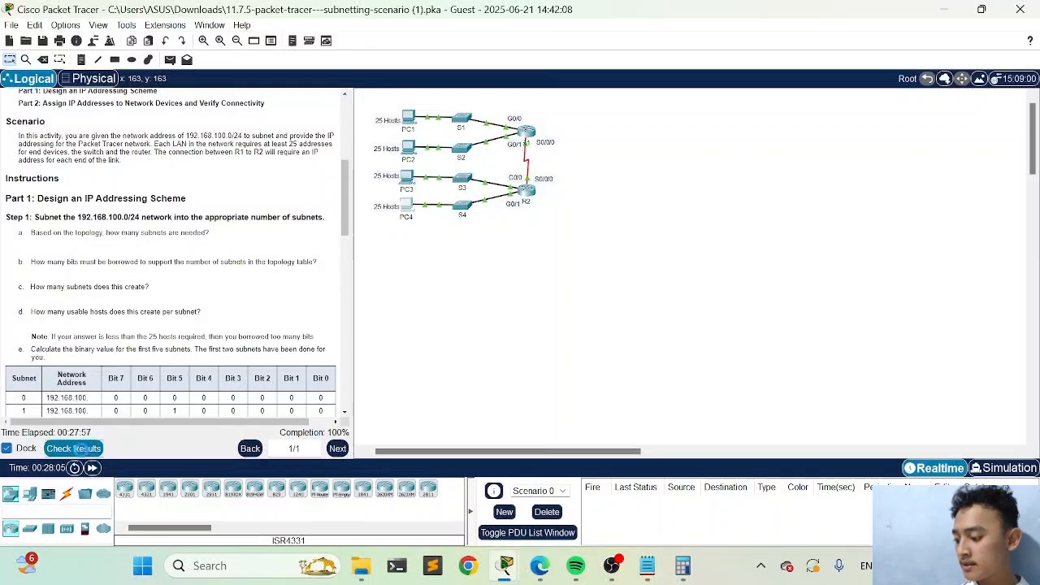
{"action": "left_click", "coordinate": [77, 449]}
{"action": "left_click", "coordinate": [99, 90]}
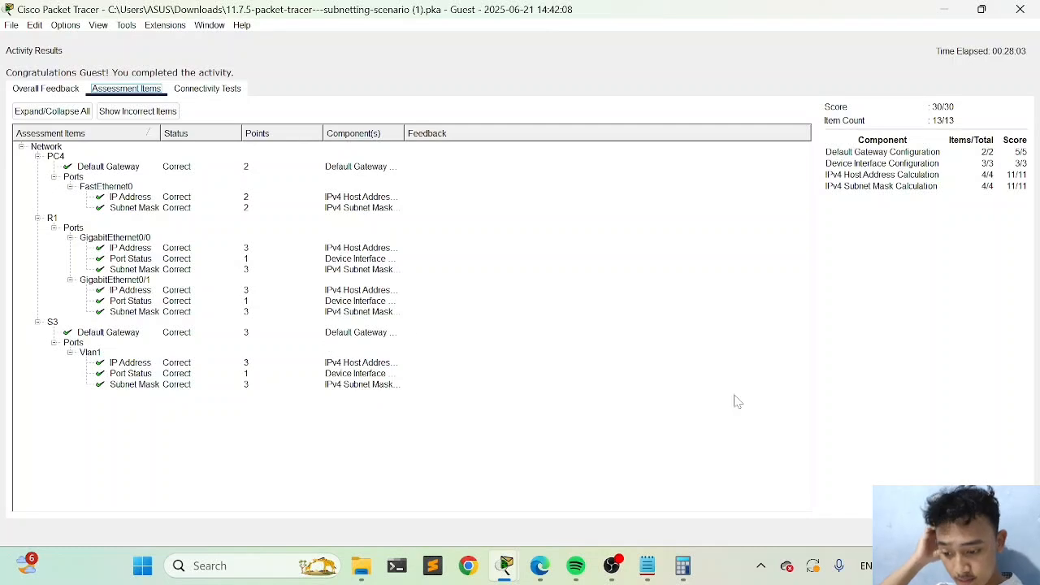
{"action": "left_click", "coordinate": [1004, 532]}
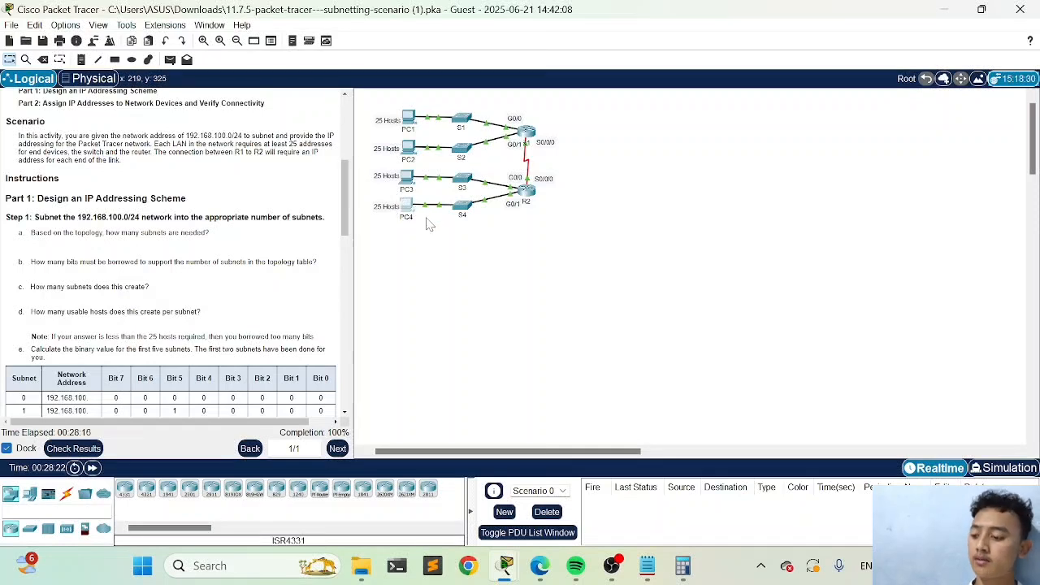
Clear the device selection in the topology and minimize Packet Tracer and the notes to reveal the desktop
{"action": "left_click", "coordinate": [409, 180]}
{"action": "left_click", "coordinate": [614, 309]}
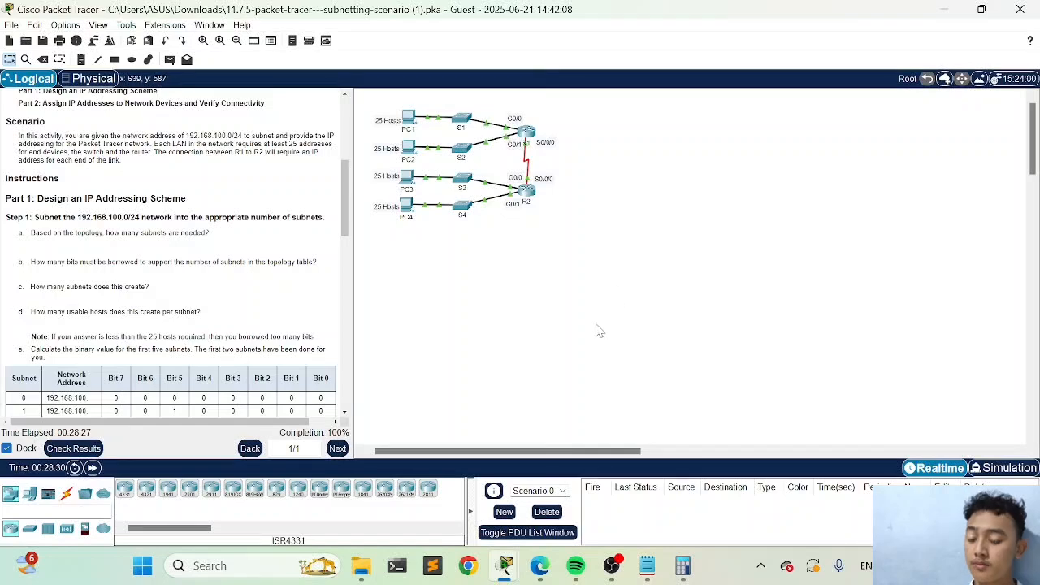
{"action": "left_click", "coordinate": [935, 9]}
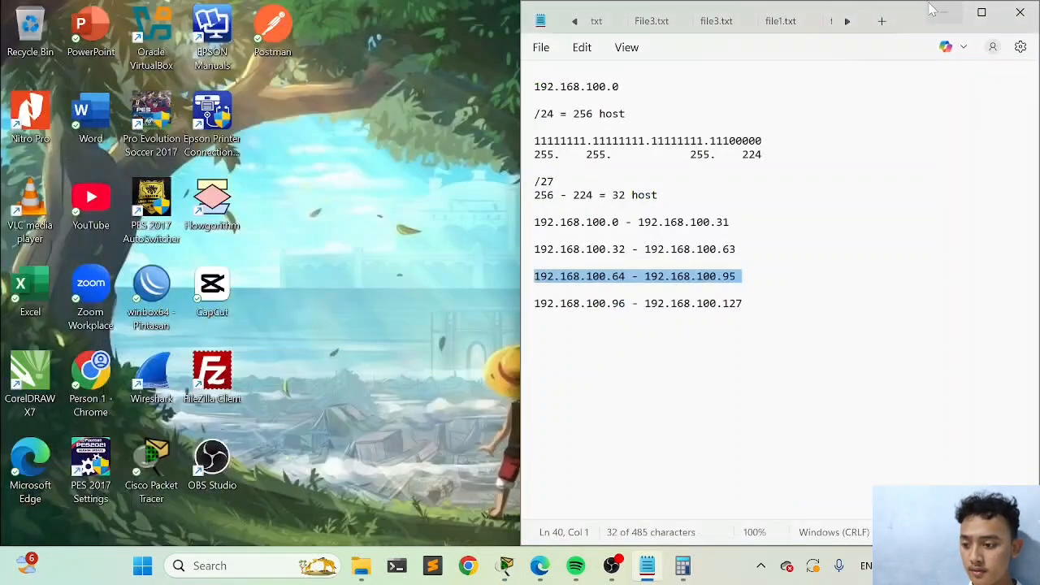
{"action": "left_click", "coordinate": [936, 13]}
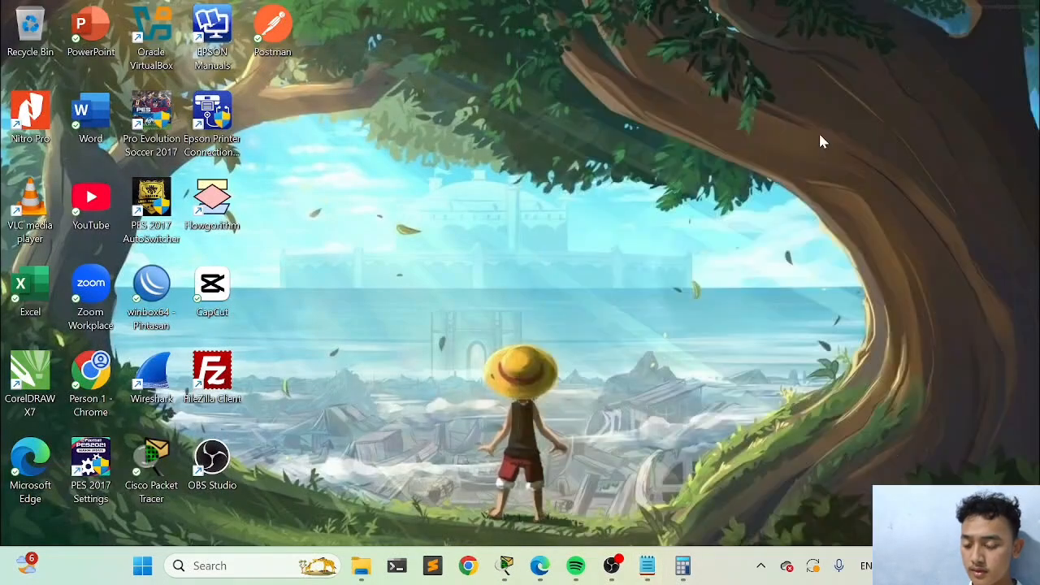